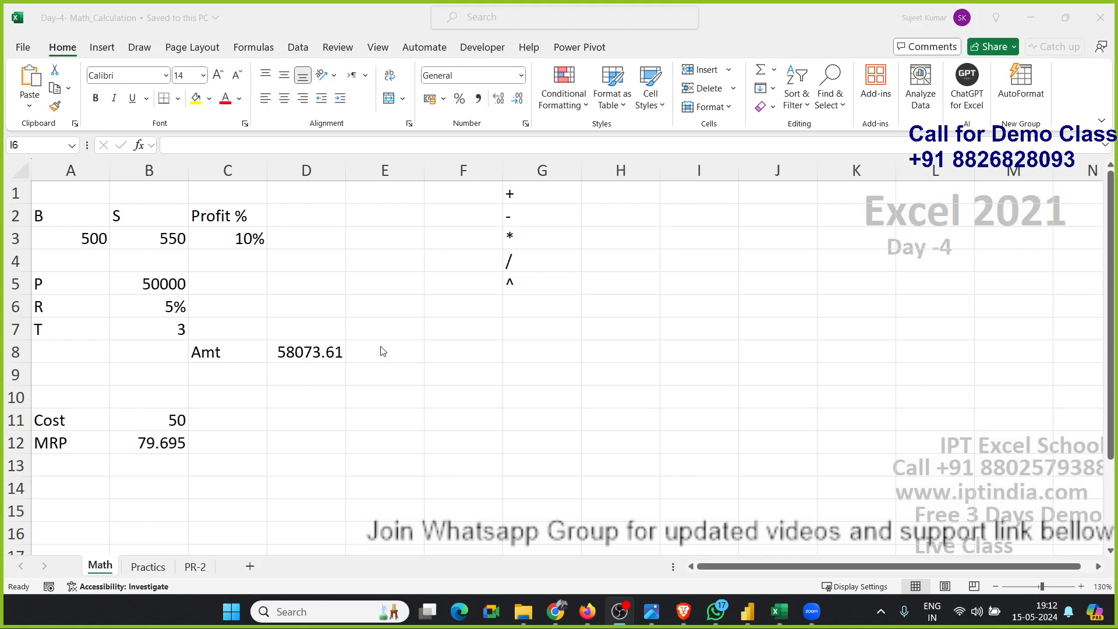
left_click(417, 347)
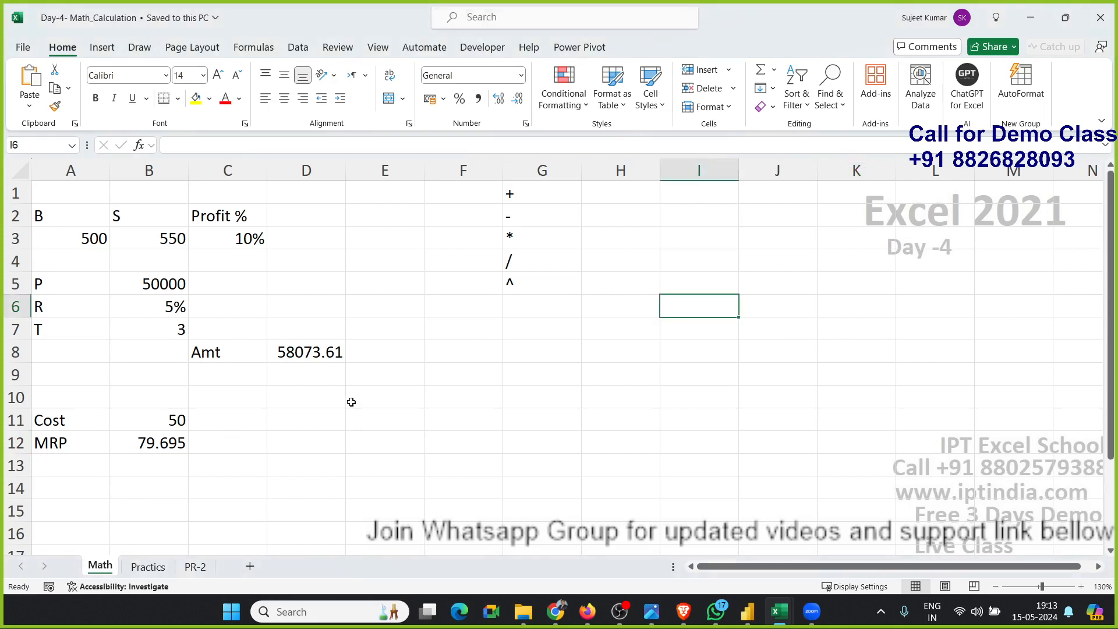
left_click_drag(522, 284, 531, 228)
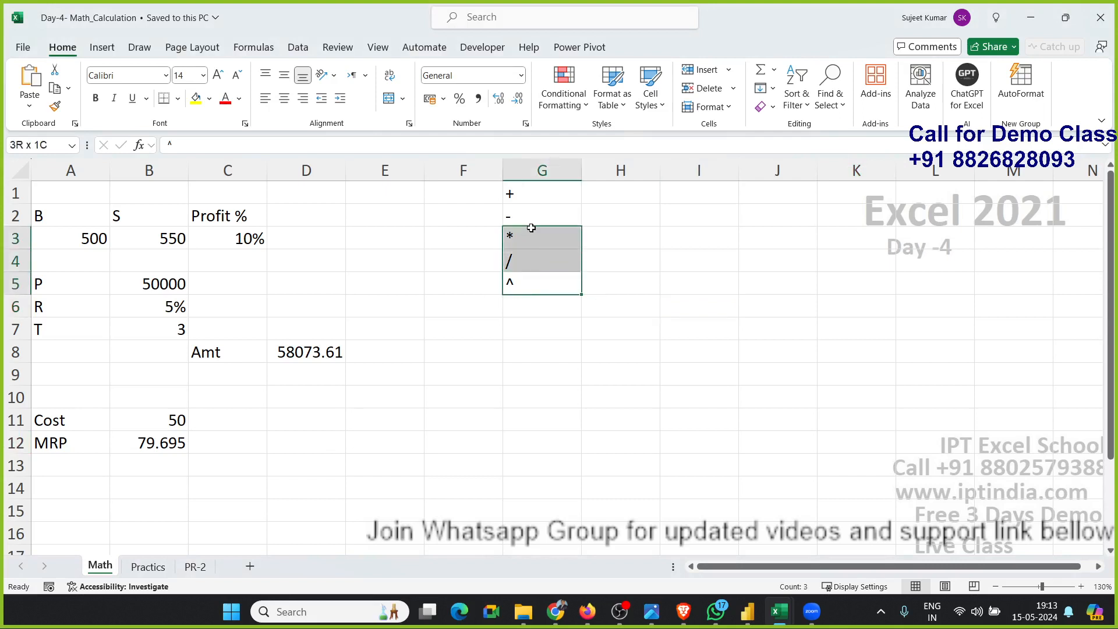
left_click(419, 301)
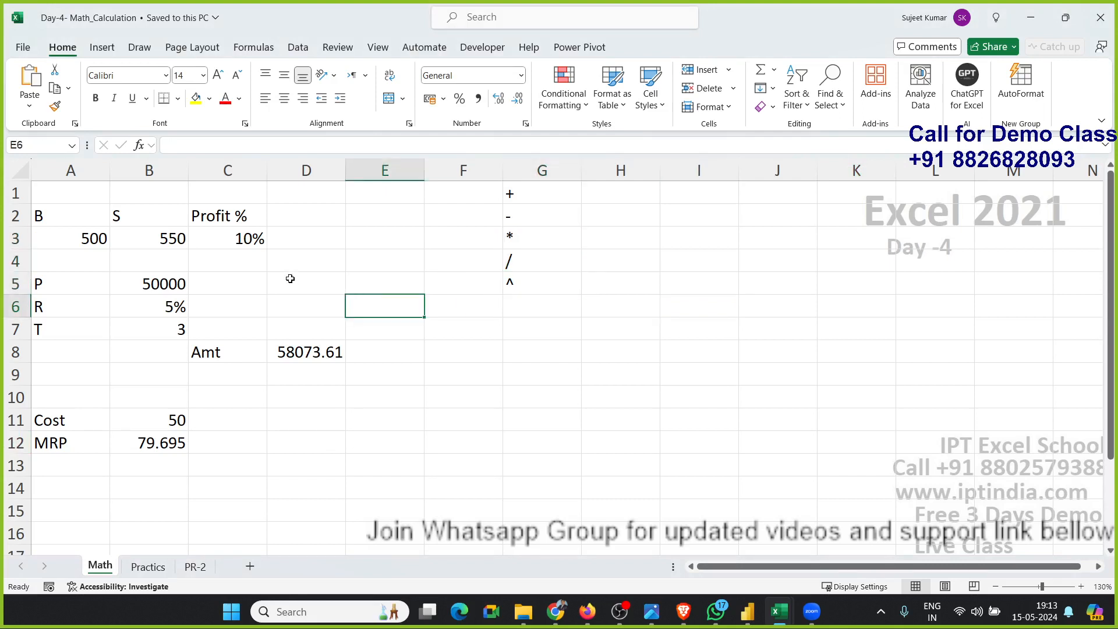
Clear the calculated results for profit %, the amount in D8:D9 and the MRP value.
left_click(209, 245)
key("Delete")
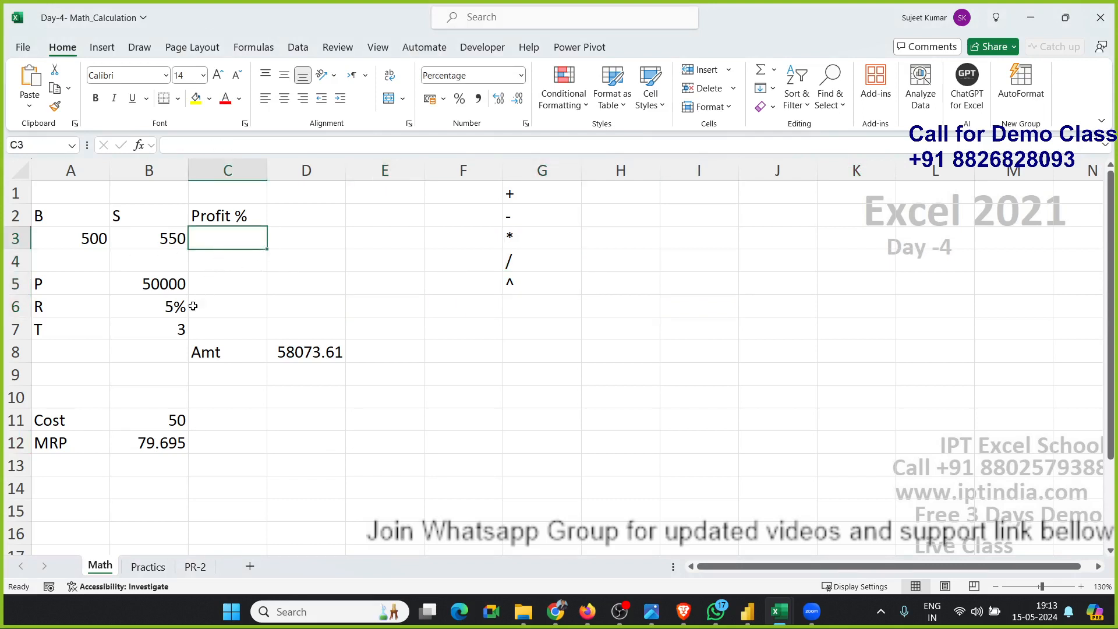
left_click_drag(307, 352, 303, 370)
key("Delete")
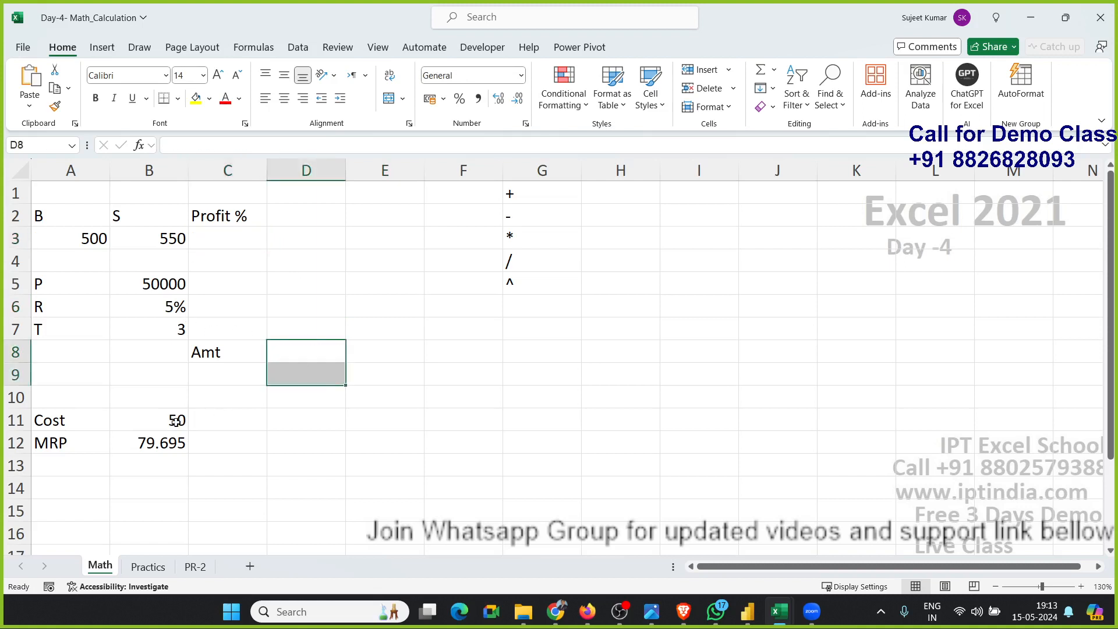
left_click(169, 441)
key("Delete")
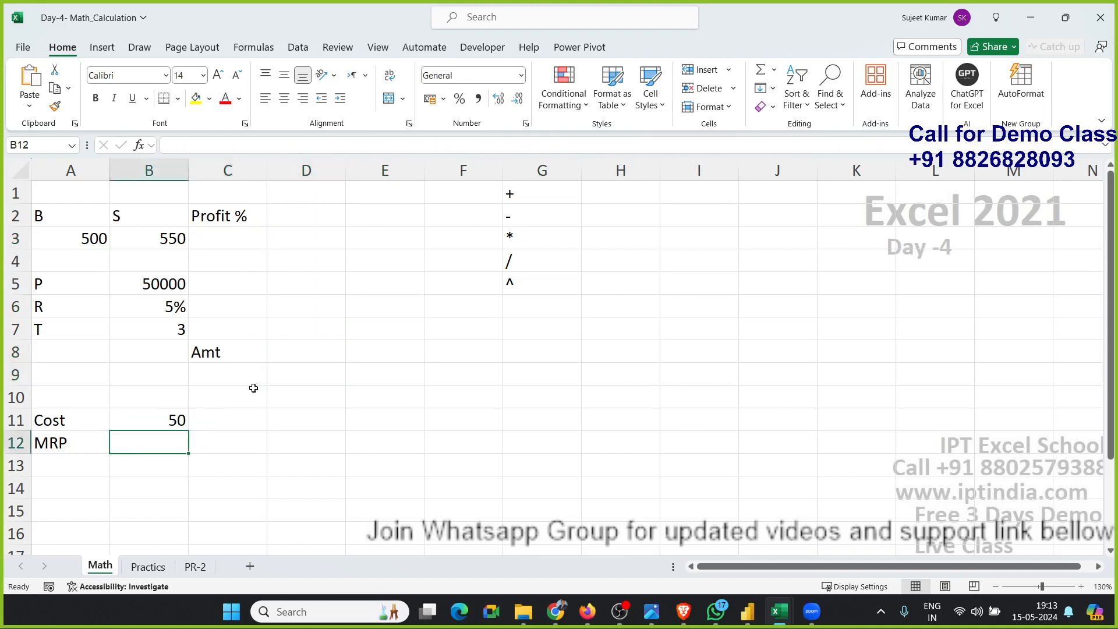
left_click(291, 330)
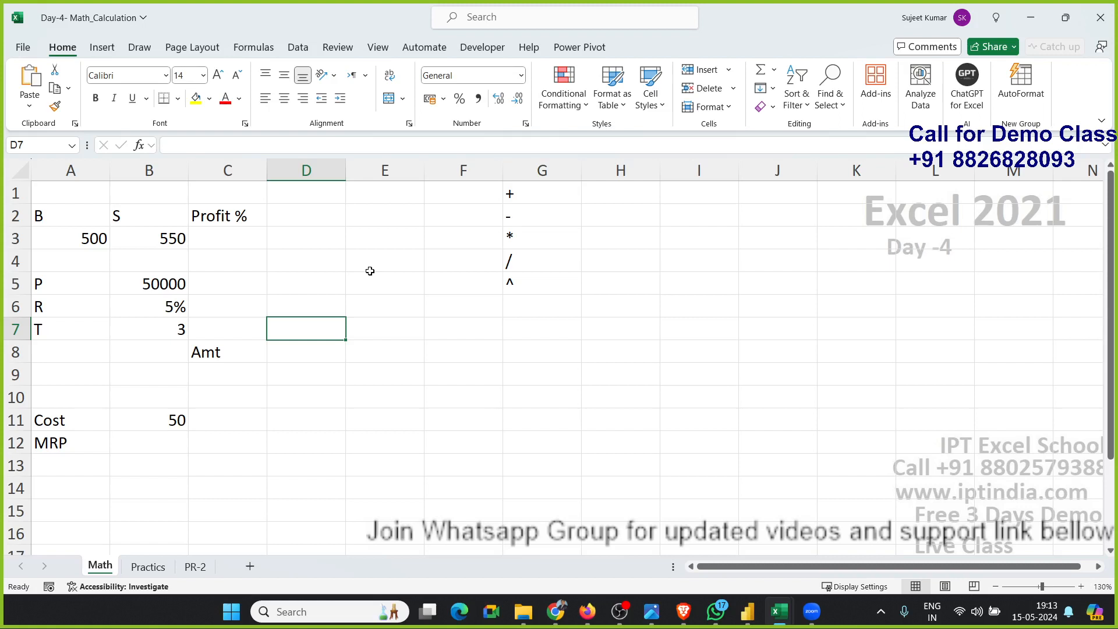
left_click(262, 54)
left_click(163, 109)
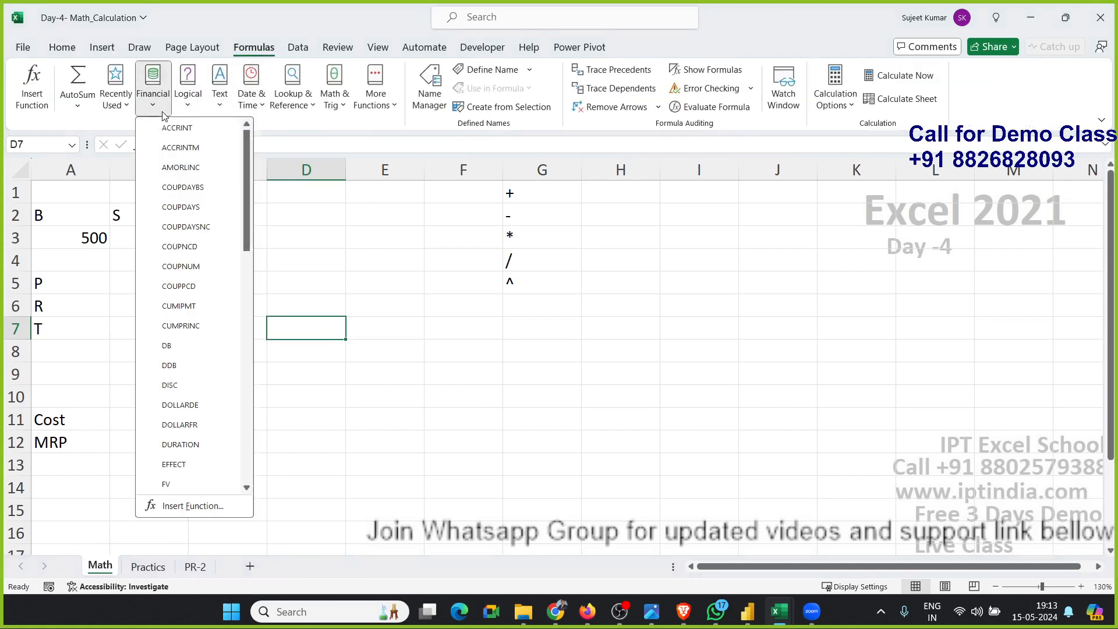
left_click(190, 109)
left_click(219, 99)
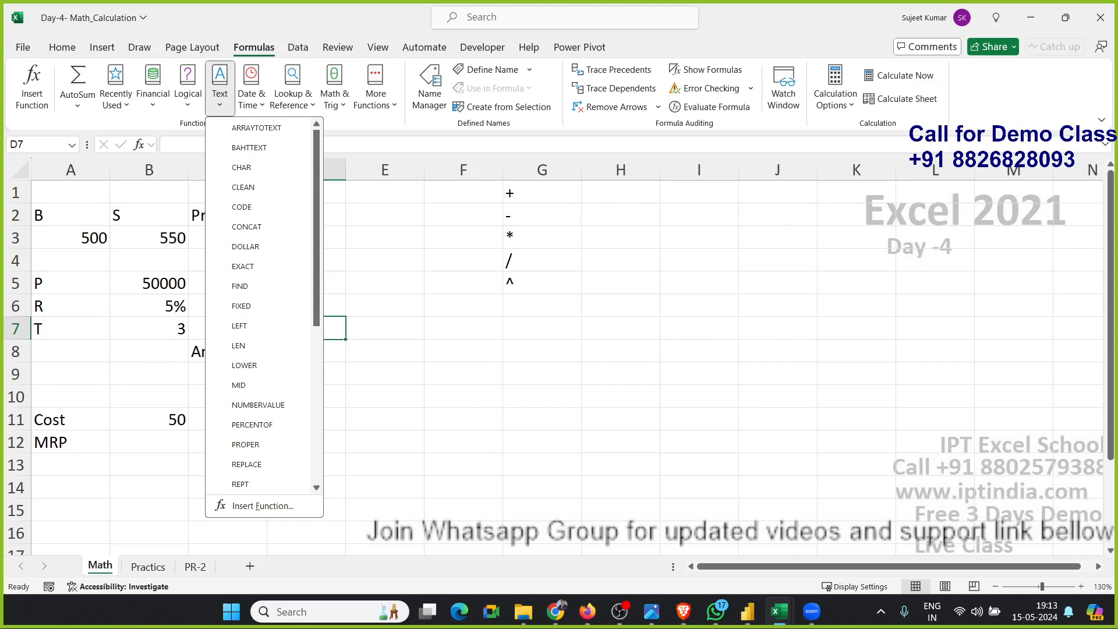
key("alt+Tab")
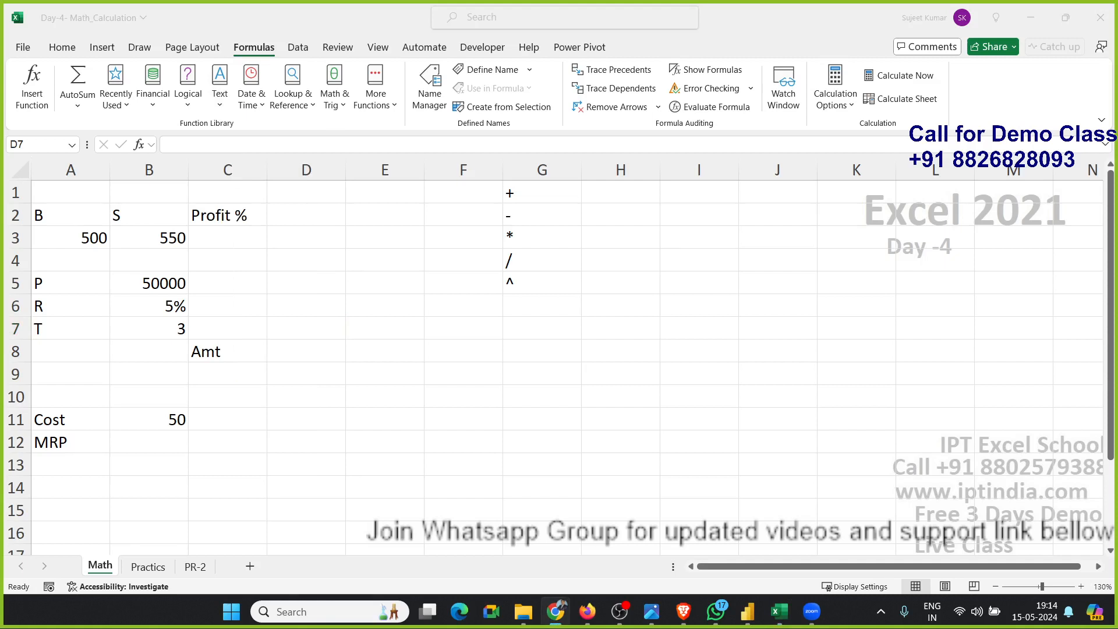
Review the buy value, sell value and empty Profit % cell in row 3.
left_click(63, 232)
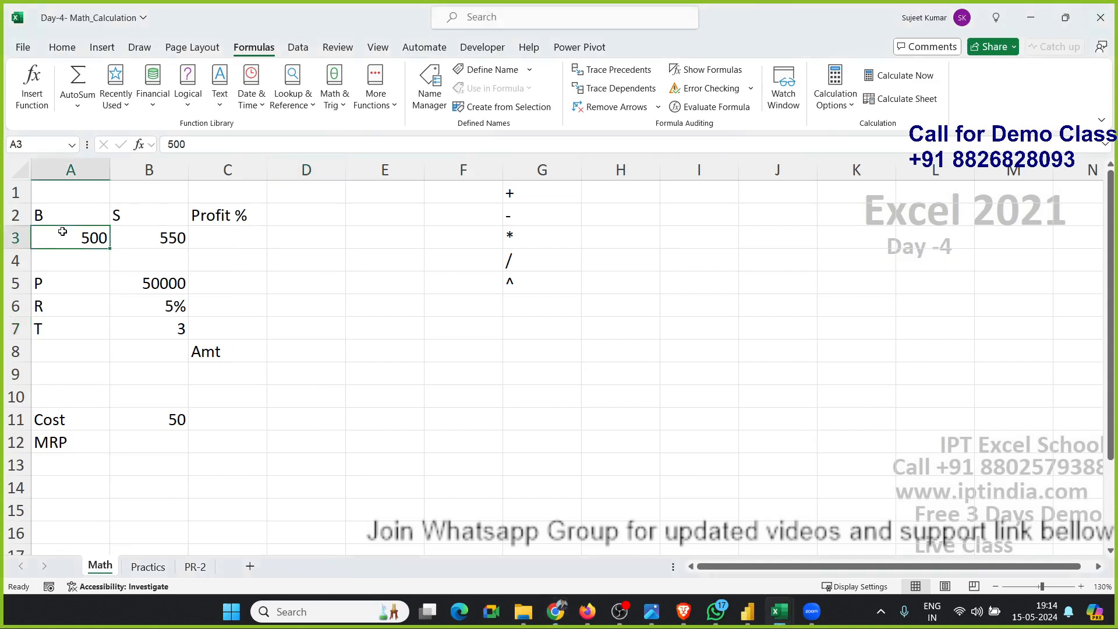
left_click(208, 230)
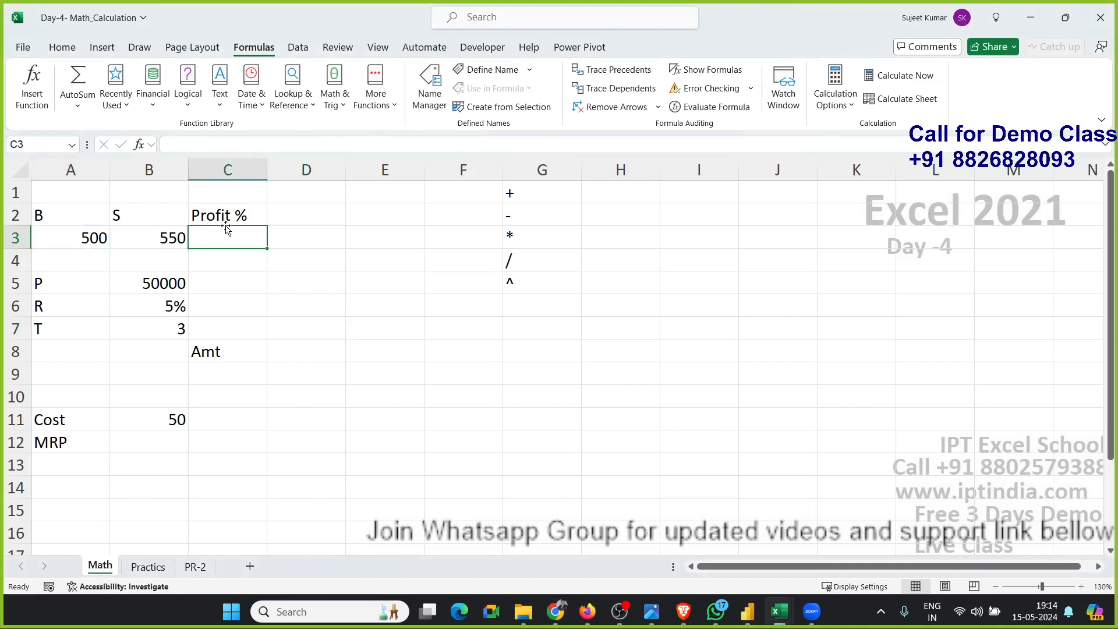
left_click(172, 233)
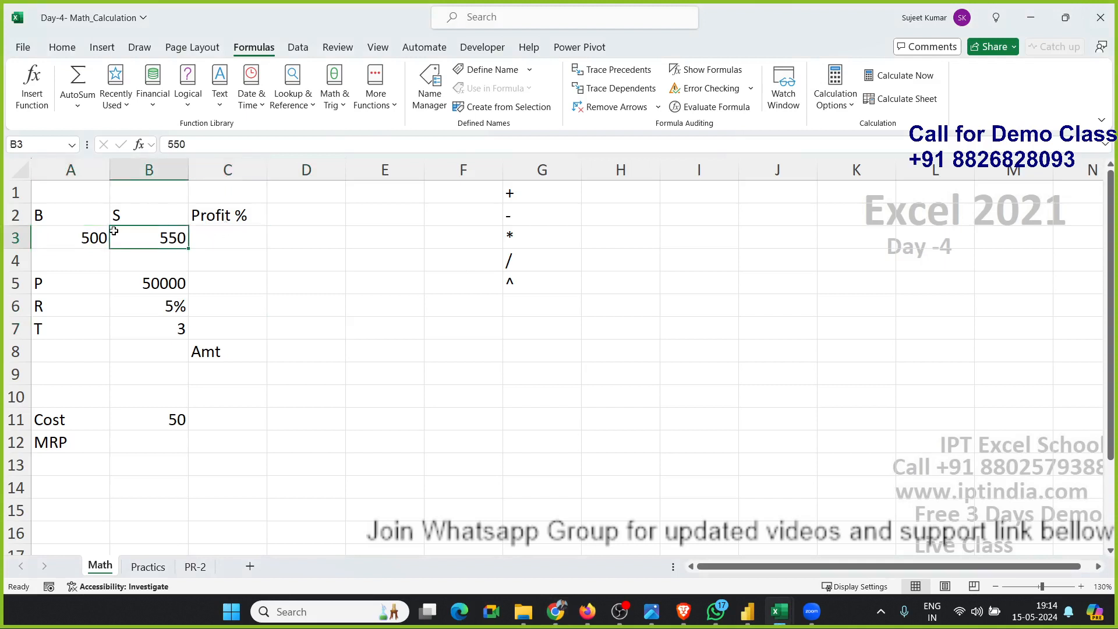
left_click(96, 232)
left_click(209, 238)
left_click(322, 278)
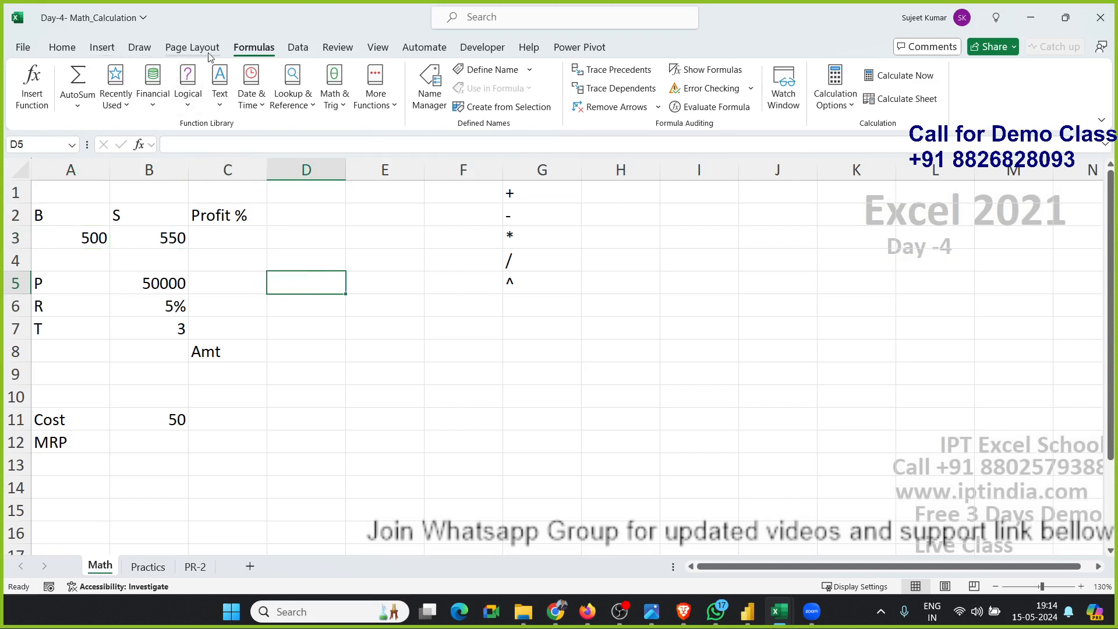
Switch to a pen and handwrite the fraction (S − B) / B beside the data.
left_click(102, 47)
left_click(139, 47)
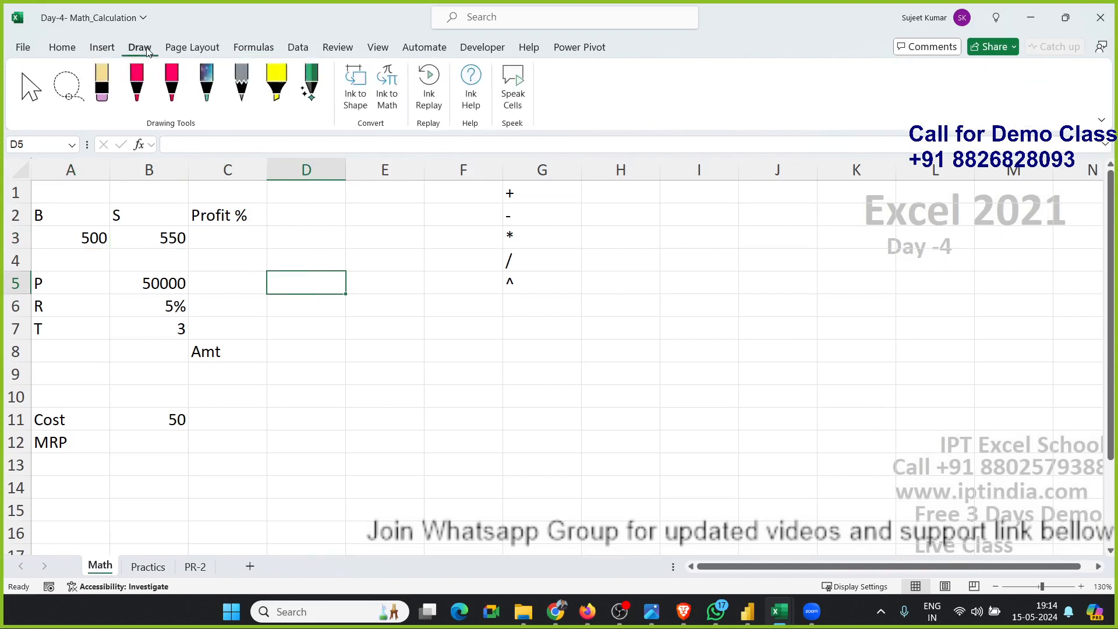
left_click(145, 93)
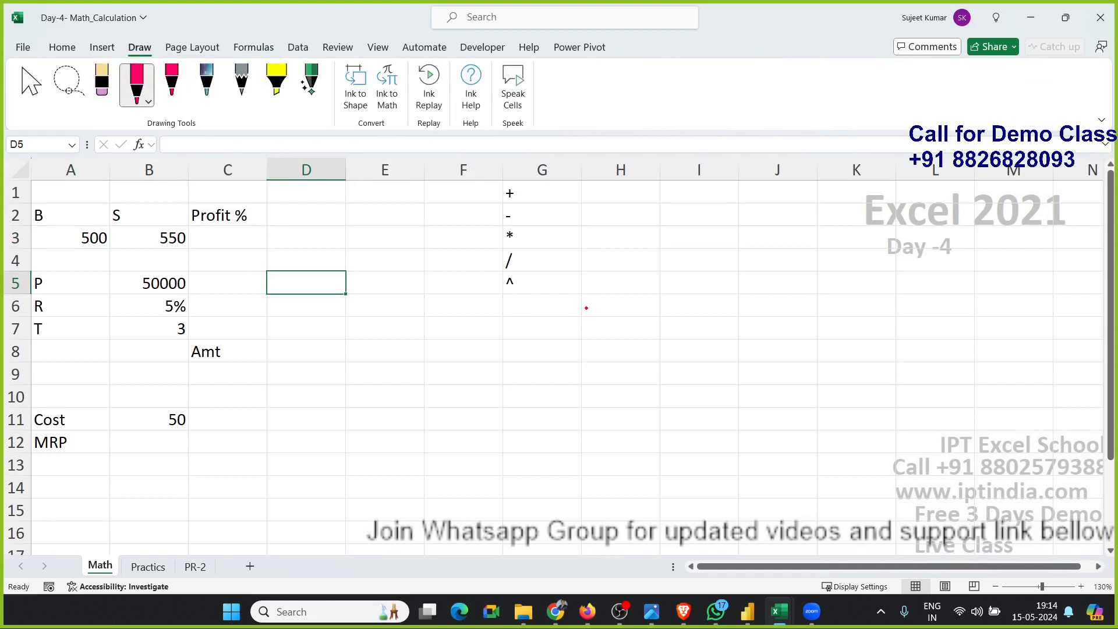
mouse_move(596, 286)
left_mouse_down()
mouse_move(567, 291)
mouse_move(614, 317)
mouse_move(568, 331)
left_mouse_up()
left_click_drag(630, 307, 687, 305)
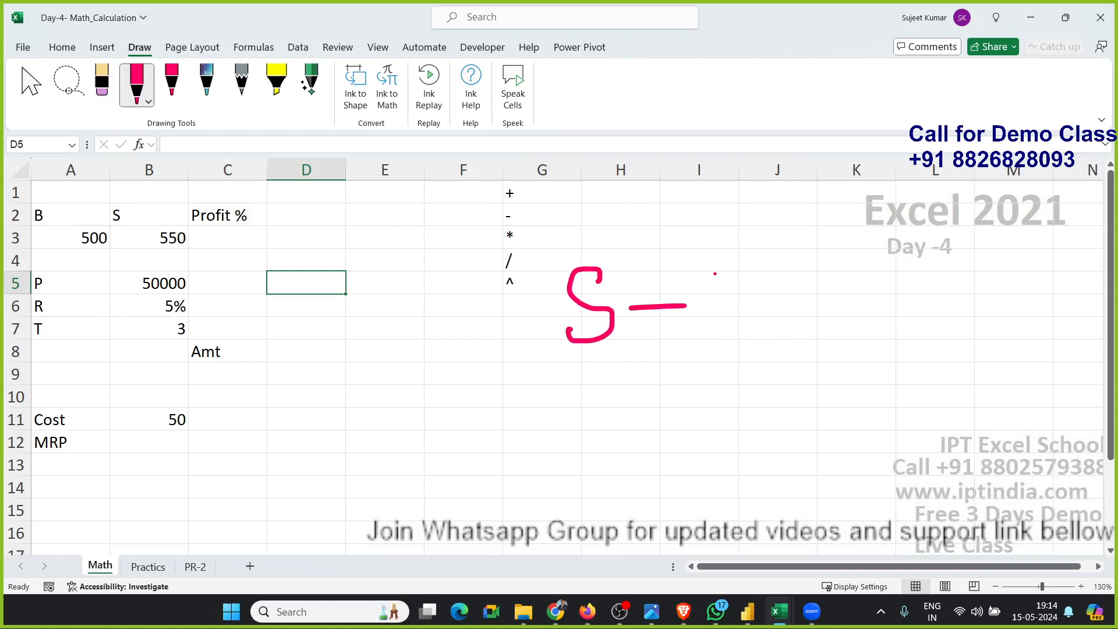
left_click_drag(717, 268, 726, 335)
left_click_drag(717, 267, 728, 335)
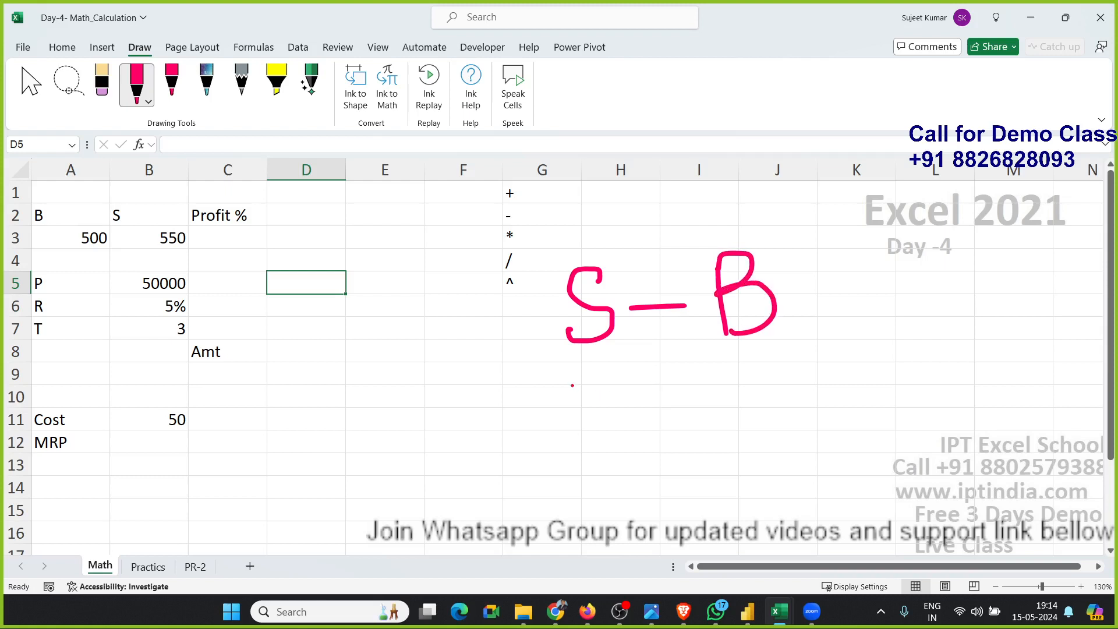
left_click_drag(555, 381, 752, 370)
left_click_drag(643, 394, 632, 457)
mouse_move(641, 396)
left_mouse_down()
mouse_move(684, 391)
mouse_move(636, 454)
left_mouse_up()
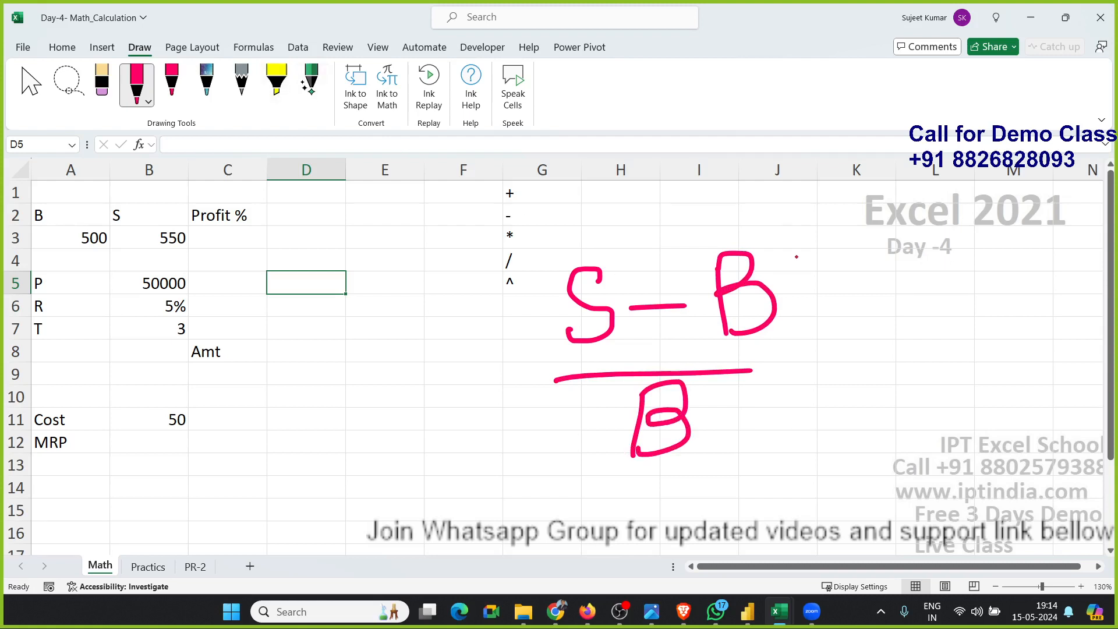
Add × 100 to the ink formula and strike the 100 out.
mouse_move(807, 338)
left_mouse_down()
mouse_move(845, 379)
mouse_move(837, 352)
mouse_move(819, 384)
left_mouse_up()
mouse_move(902, 315)
left_mouse_down()
mouse_move(903, 374)
mouse_move(929, 332)
mouse_move(955, 329)
mouse_move(1016, 361)
mouse_move(989, 332)
mouse_move(983, 345)
left_mouse_up()
left_click_drag(864, 426, 999, 284)
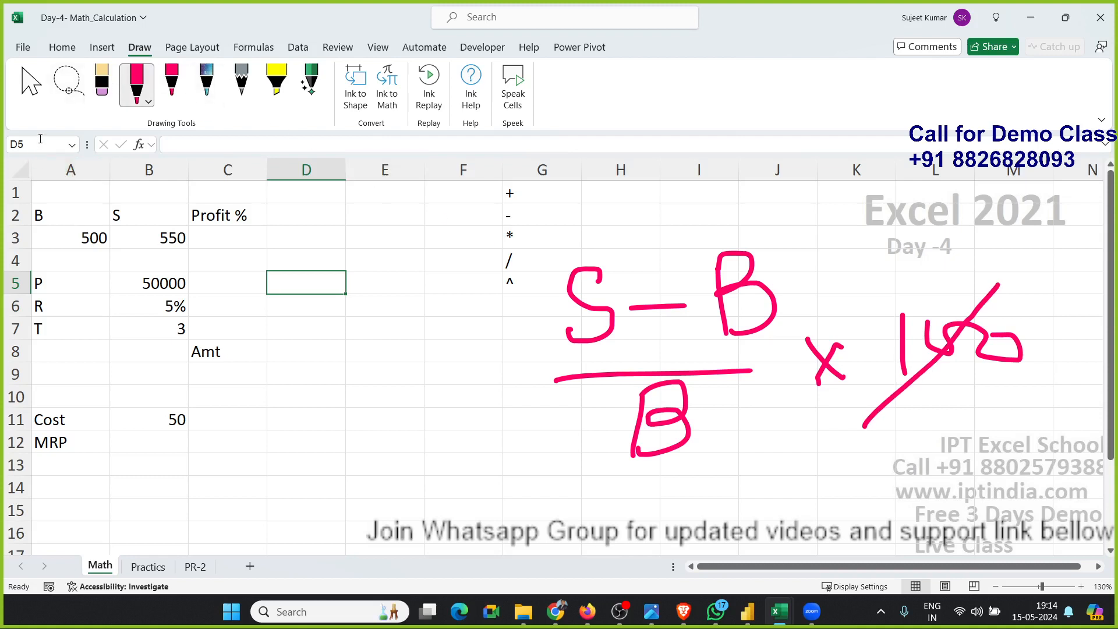
Enter the formula =(B3-A3)/A3 in C3 to calculate the profit percentage.
left_click(35, 95)
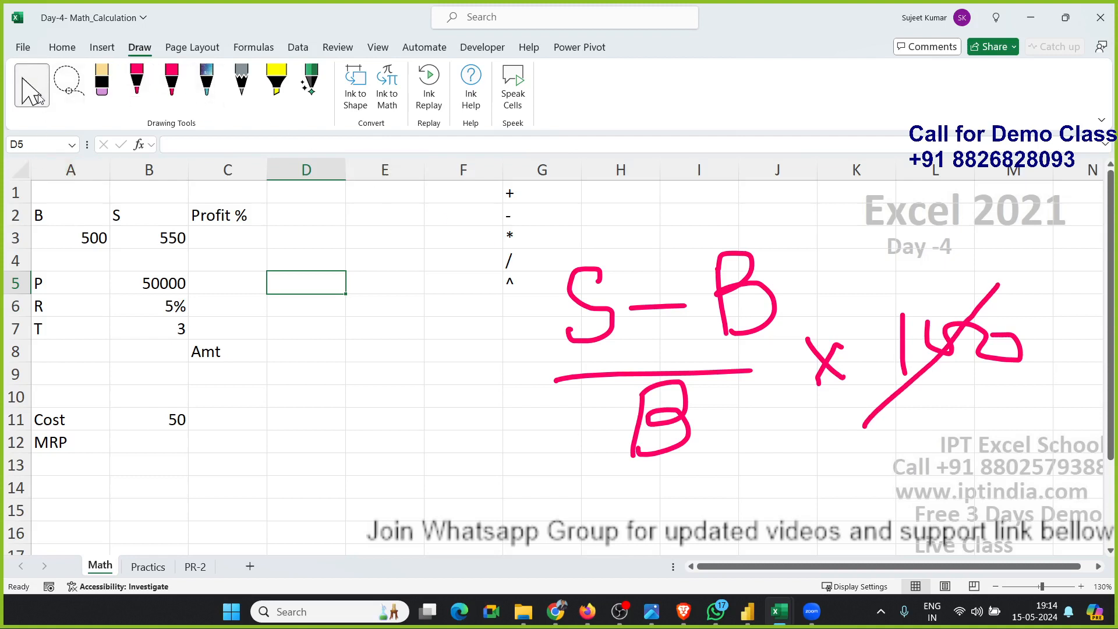
left_click(236, 332)
left_click(226, 239)
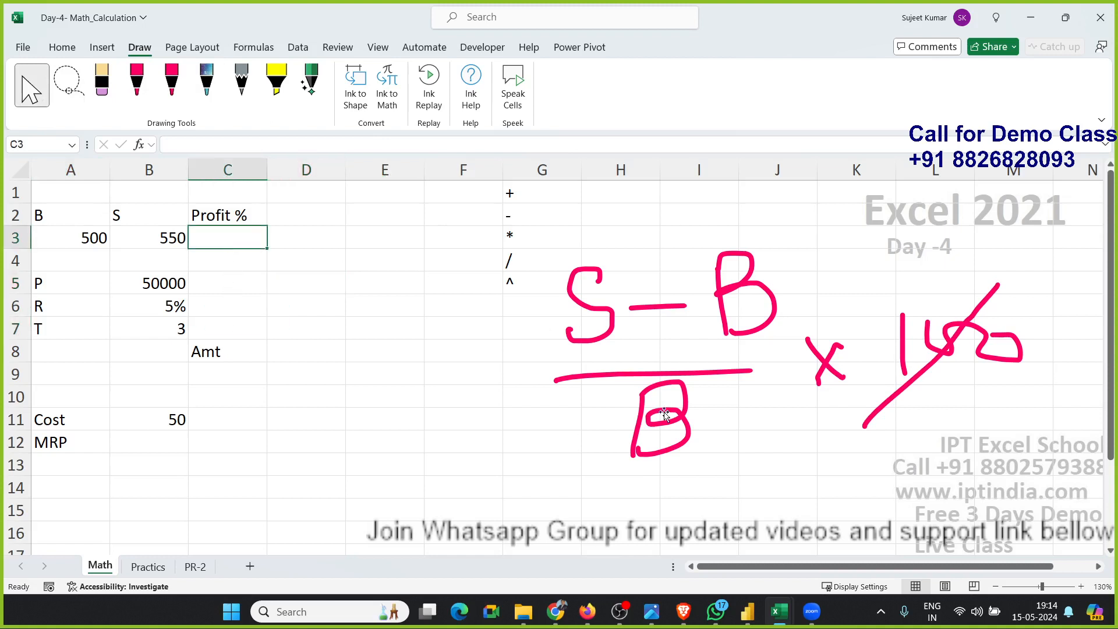
type("=(")
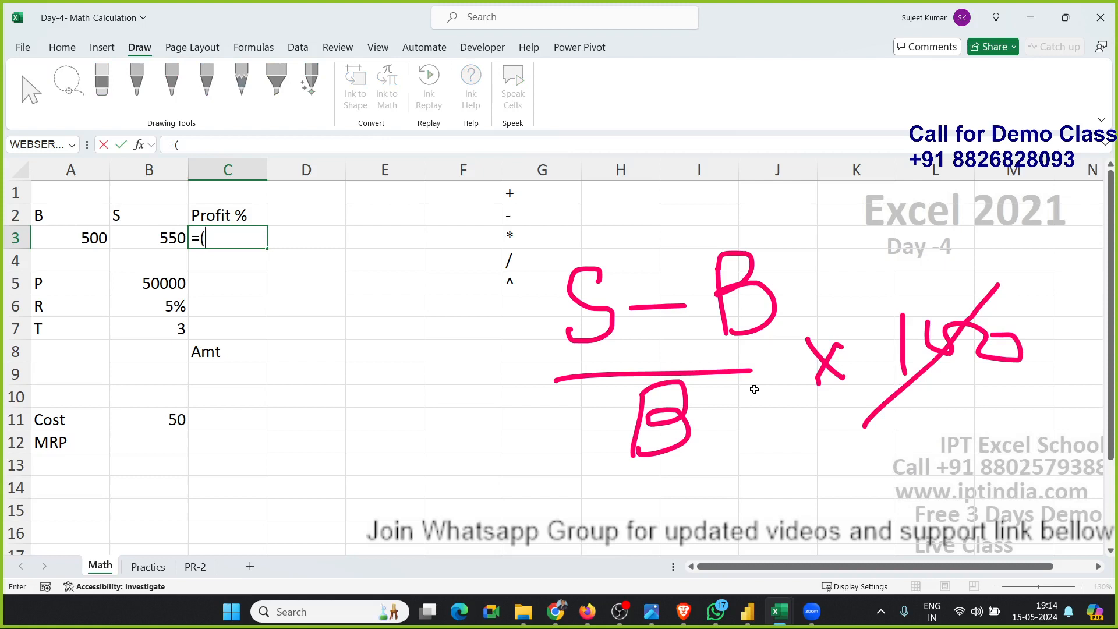
key("Left")
type("-")
key("Left")
key("Left")
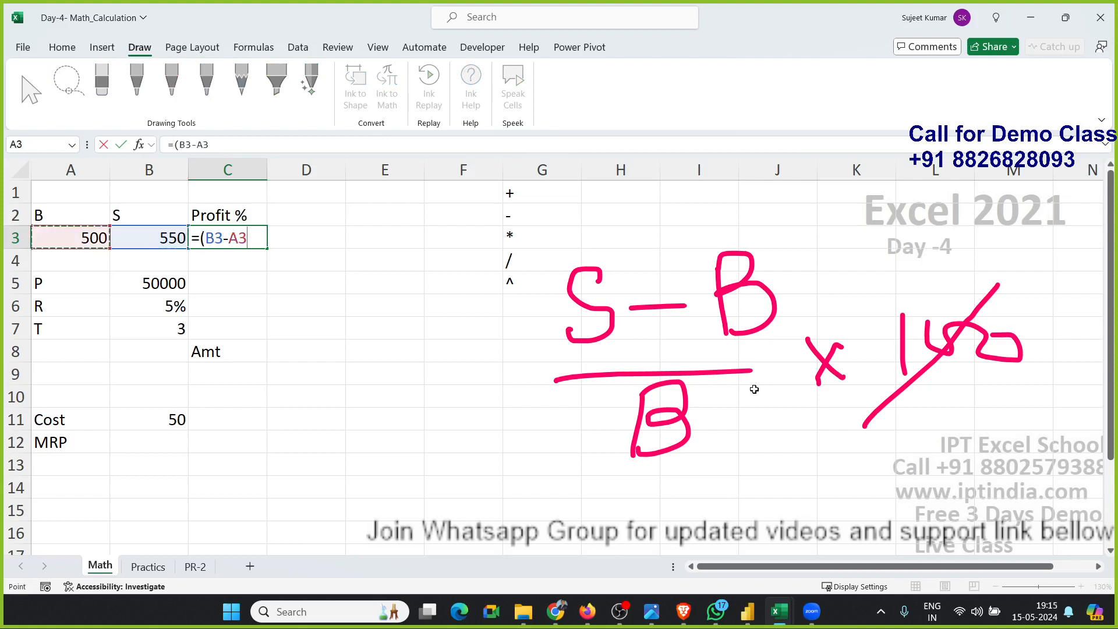
type(")/")
key("Left")
key("Left")
key("Return")
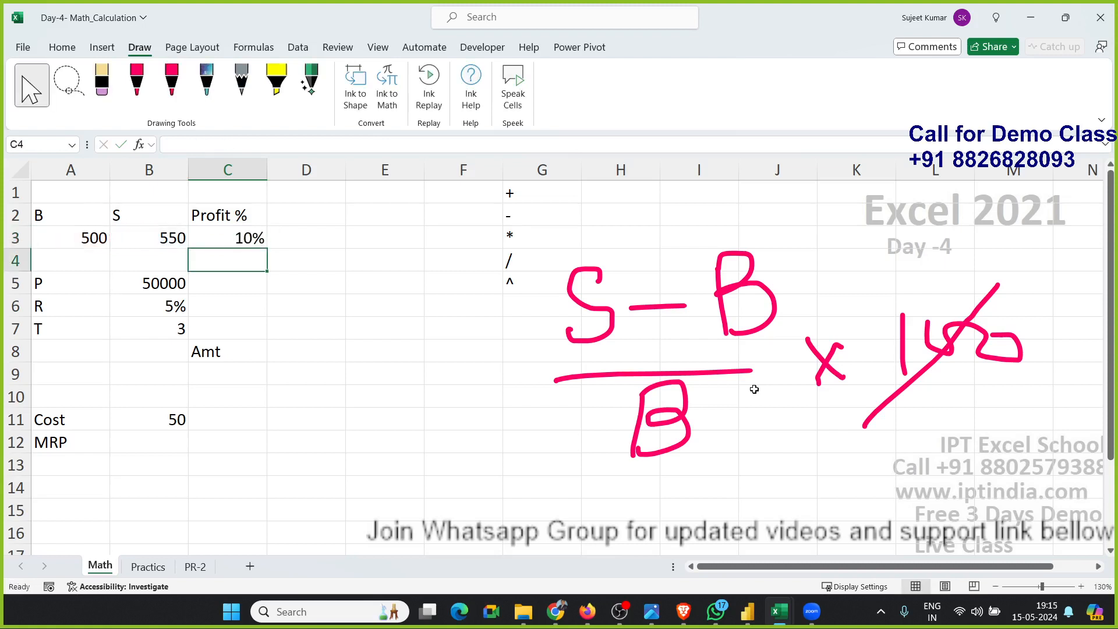
Reset C3 to General number format and apply Percent Style to it.
key("Up")
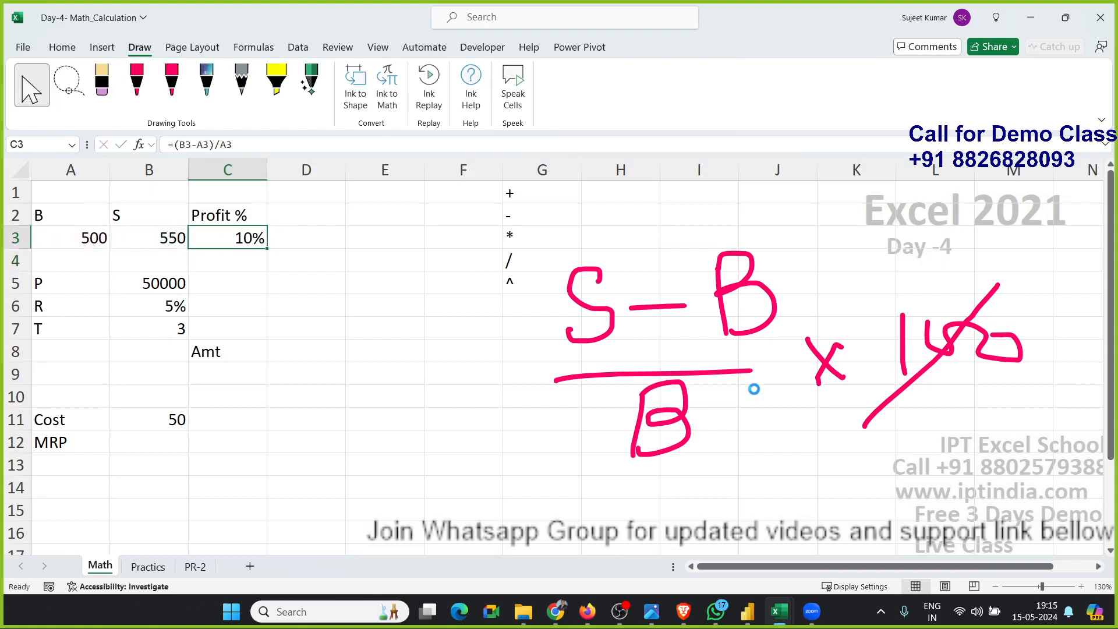
key("ctrl+shift+grave")
left_click(72, 53)
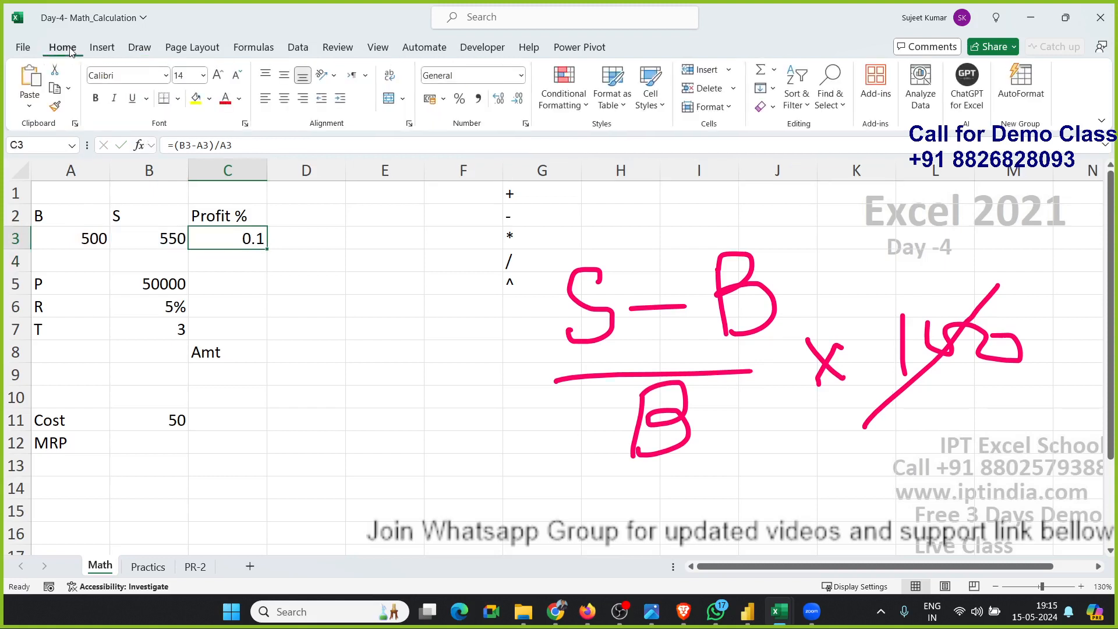
left_click(459, 99)
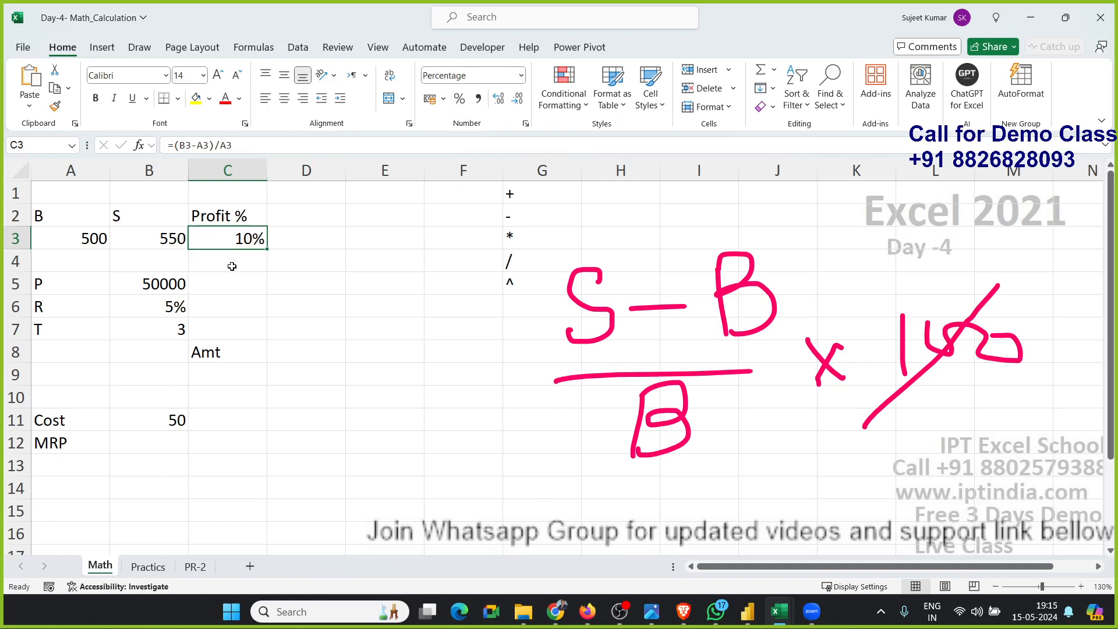
Try the formula =2+2/2 in D4 to show operator precedence, then clear the cell.
left_click(291, 262)
type("=")
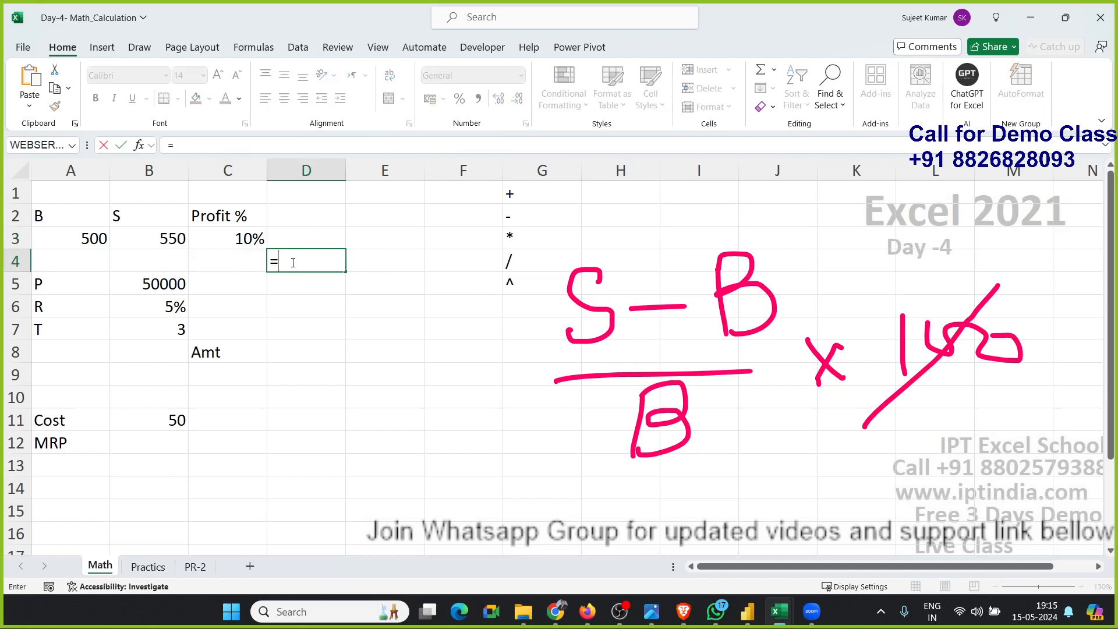
type("2+2/2")
left_click(556, 612)
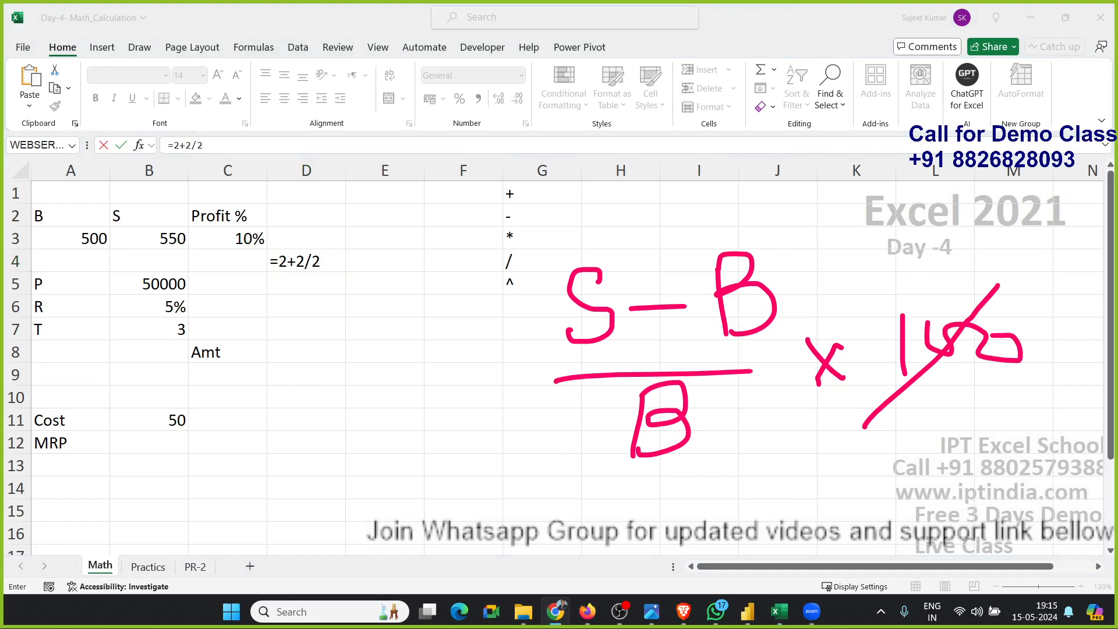
left_click(298, 254)
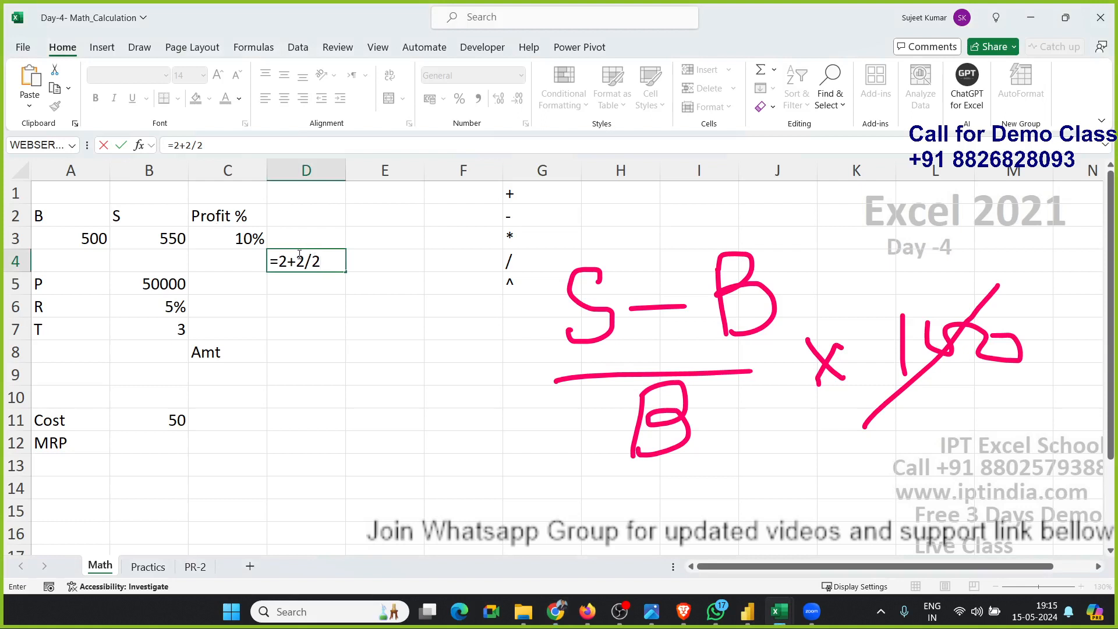
key("Return")
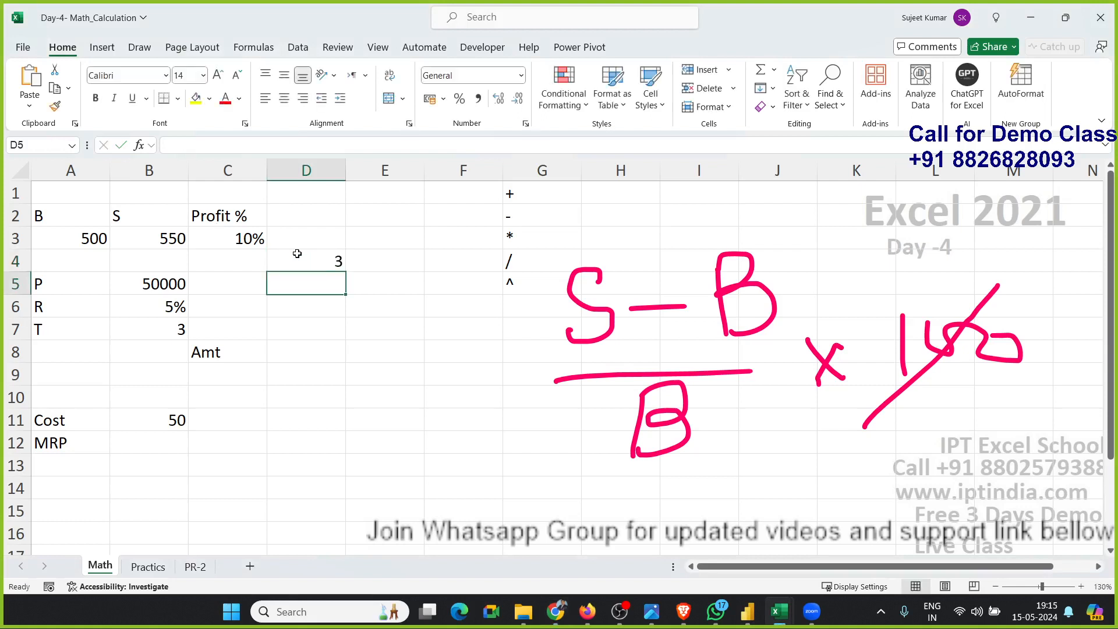
left_click(306, 256)
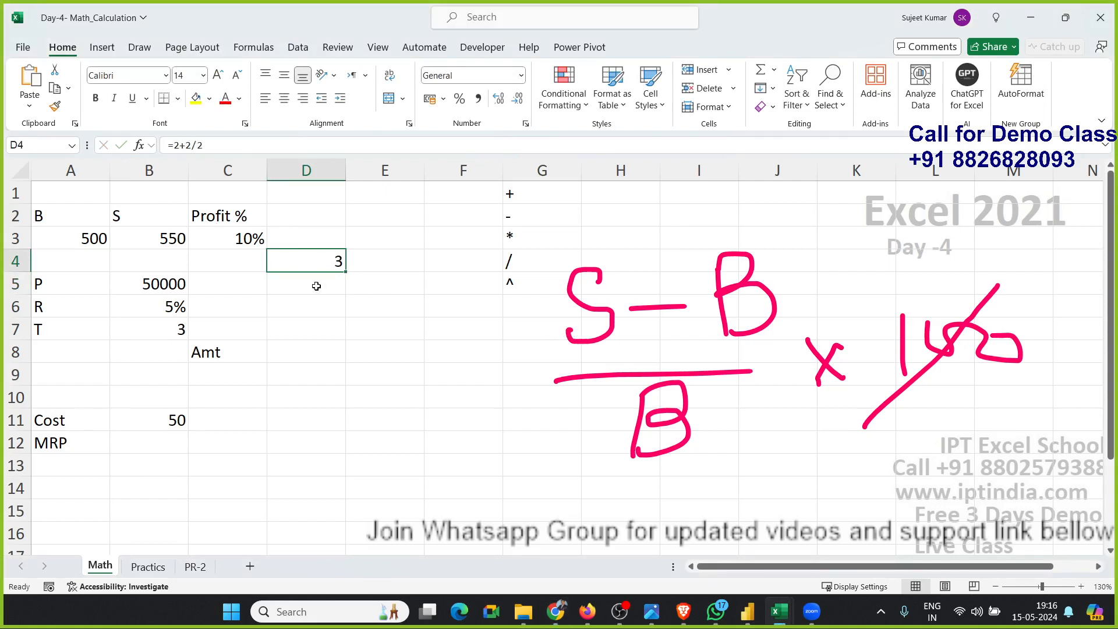
key("Delete")
Inspect the profit formula in C3, then delete the handwritten ink formula drawing from the sheet.
left_click(246, 236)
double_click(246, 236)
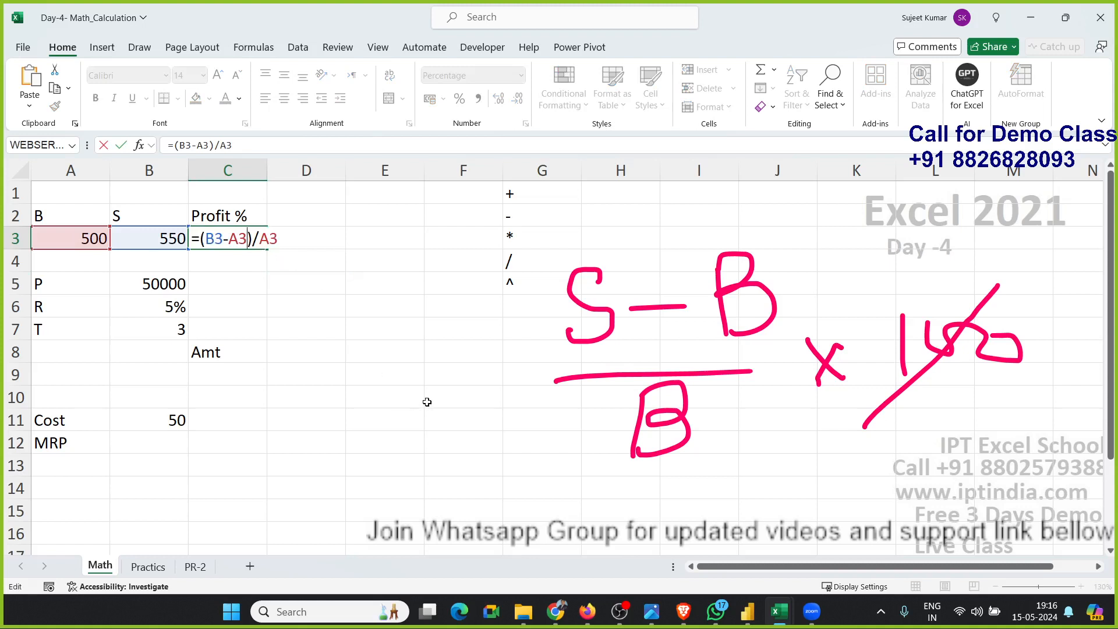
left_click(579, 313)
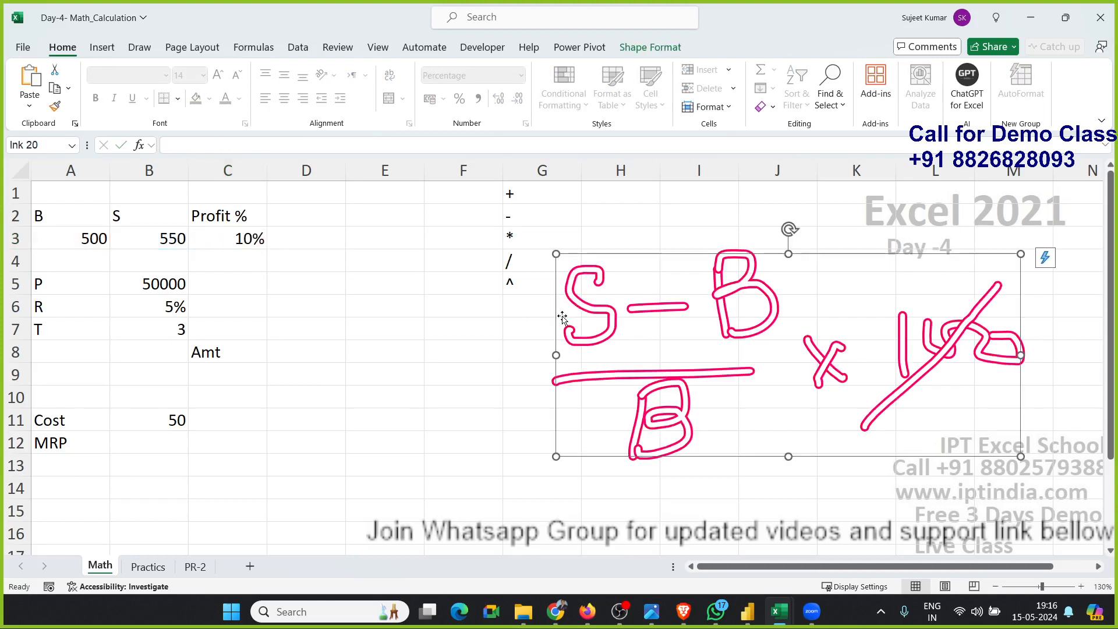
key("Delete")
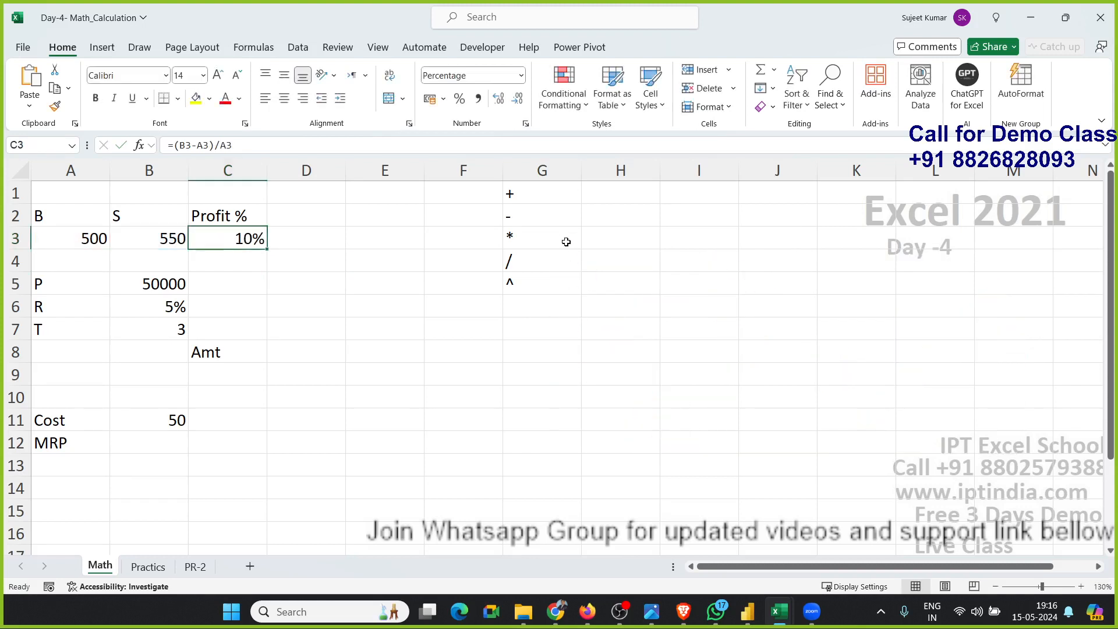
Try the formula =10^2 in H5 beside the ^ operator to show exponents, then clear the cell.
left_click(548, 203)
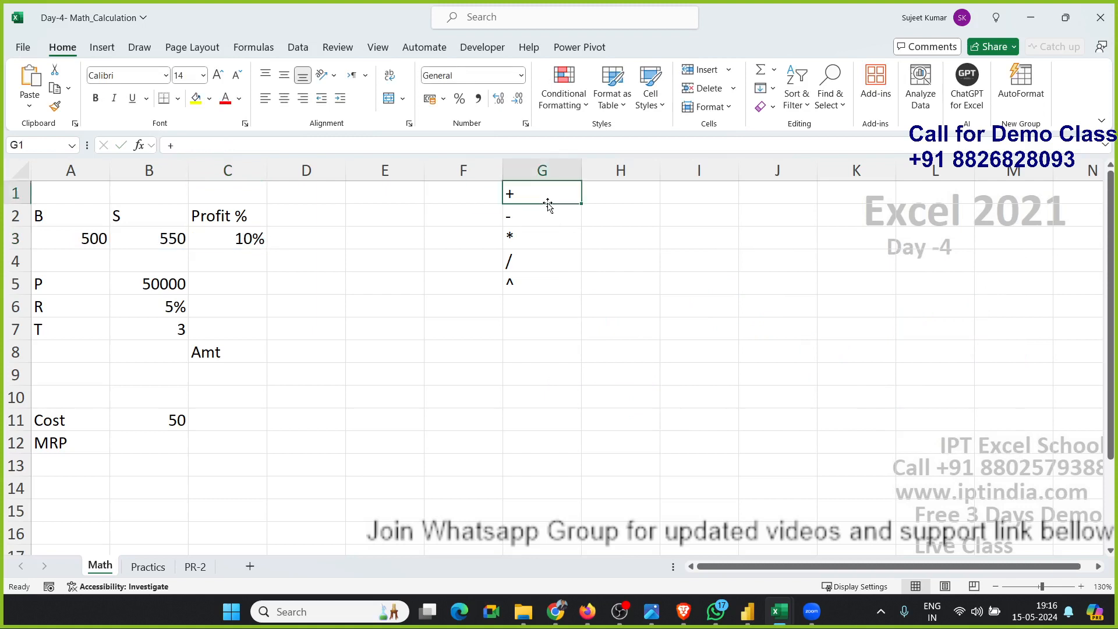
key("Down")
key("Down")
key("Down")
key("Down")
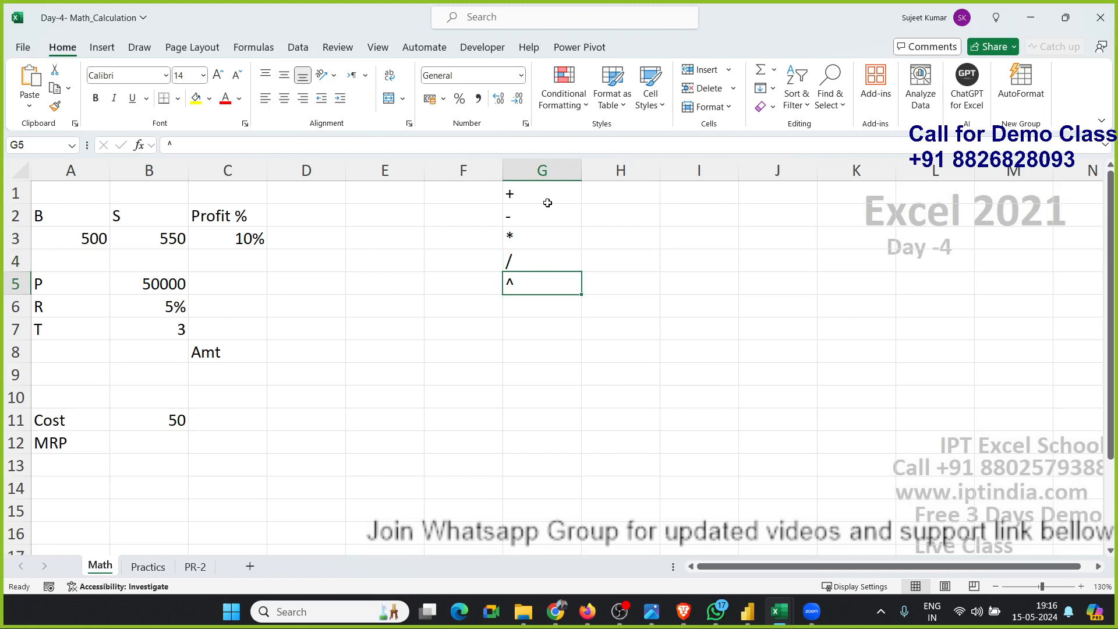
key("Right")
type("=10")
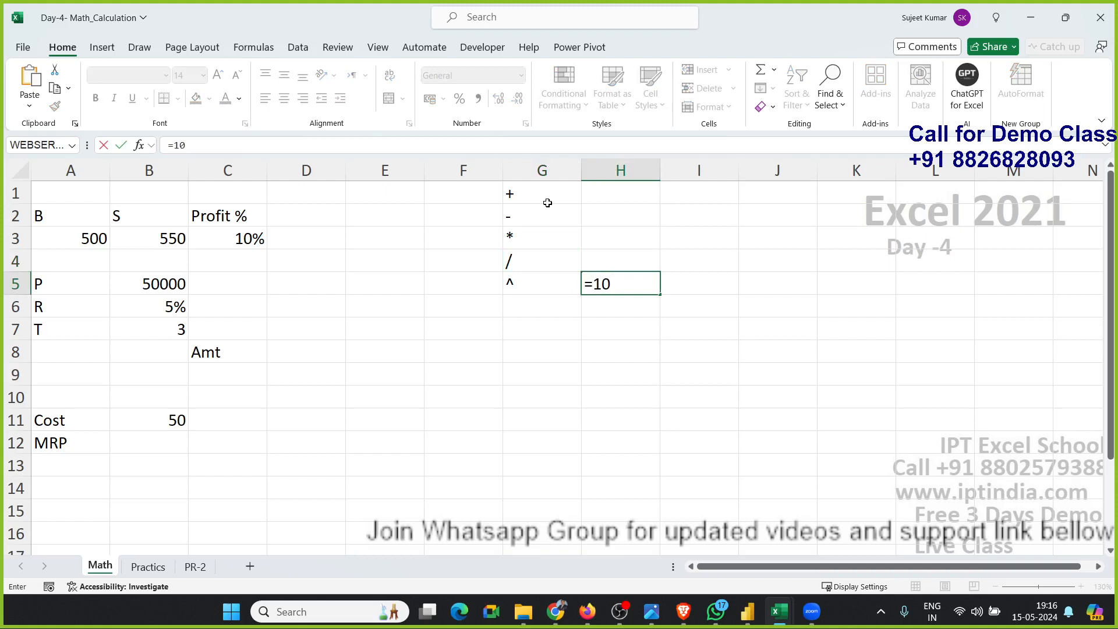
type("^2")
key("Return")
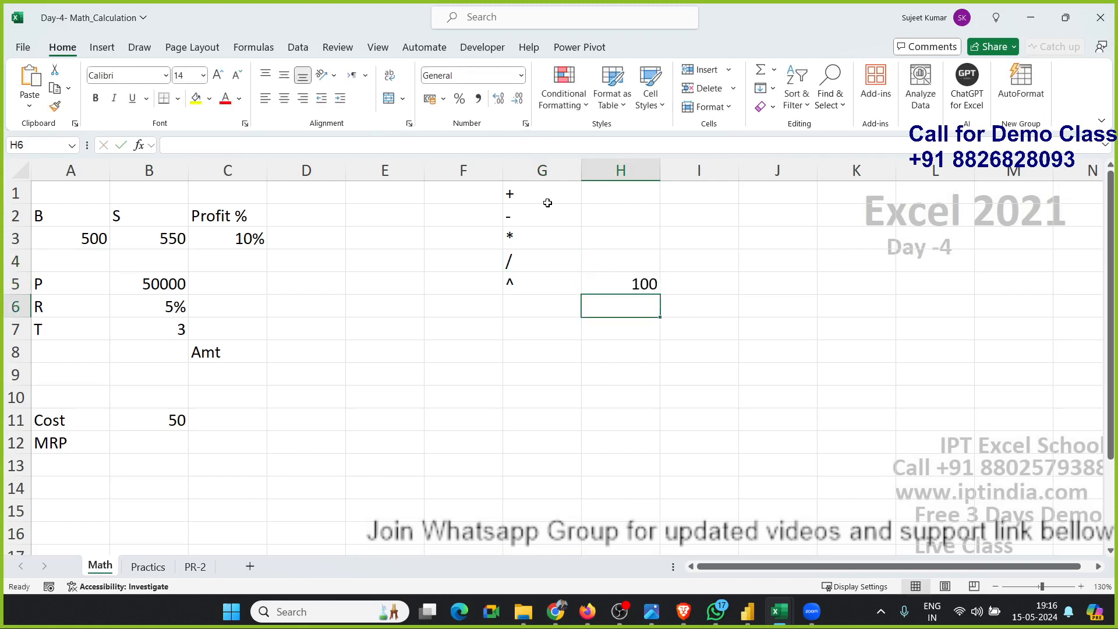
key("Up")
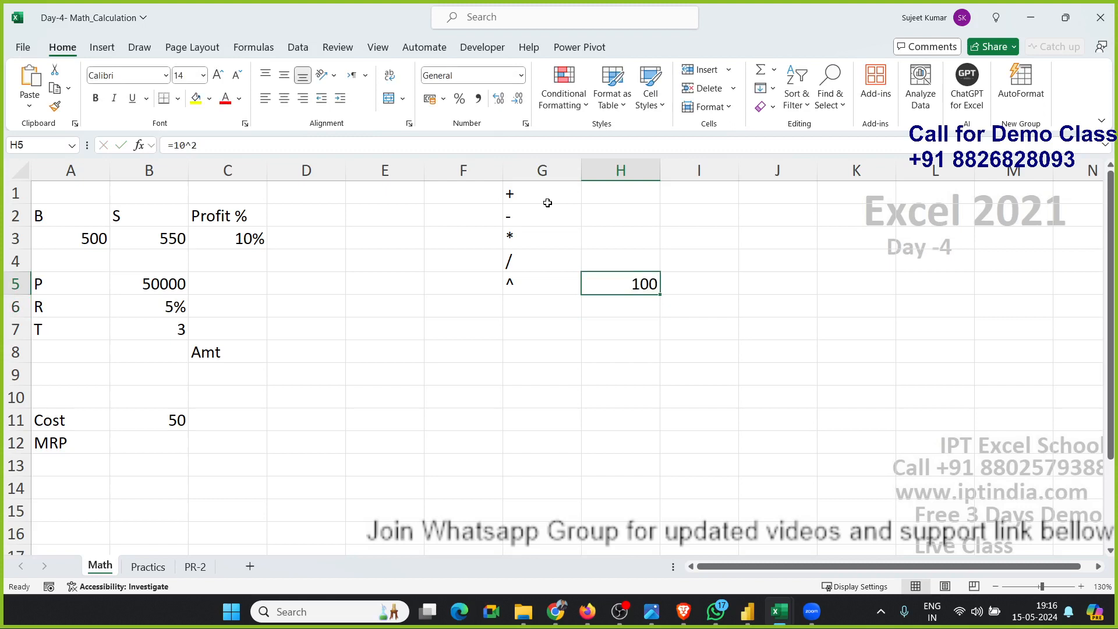
key("Delete")
Go over the buy, sell, principal, rate and time values in column B before the amount cell D8.
key("Left")
key("Left")
key("Left")
key("Left")
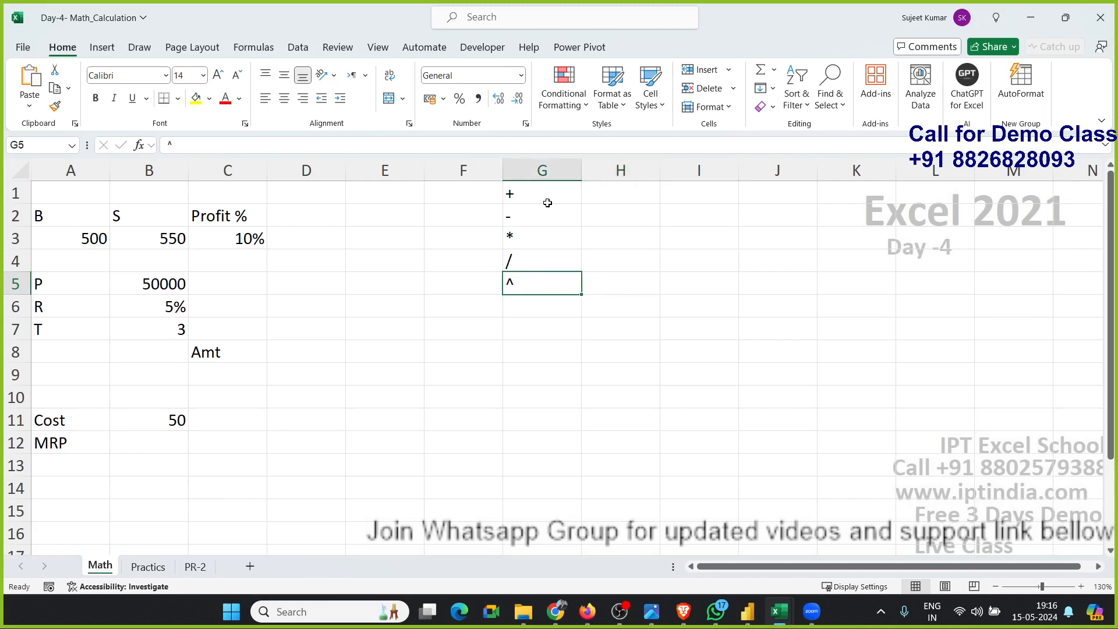
key("Up")
key("Up")
key("Left")
key("Left")
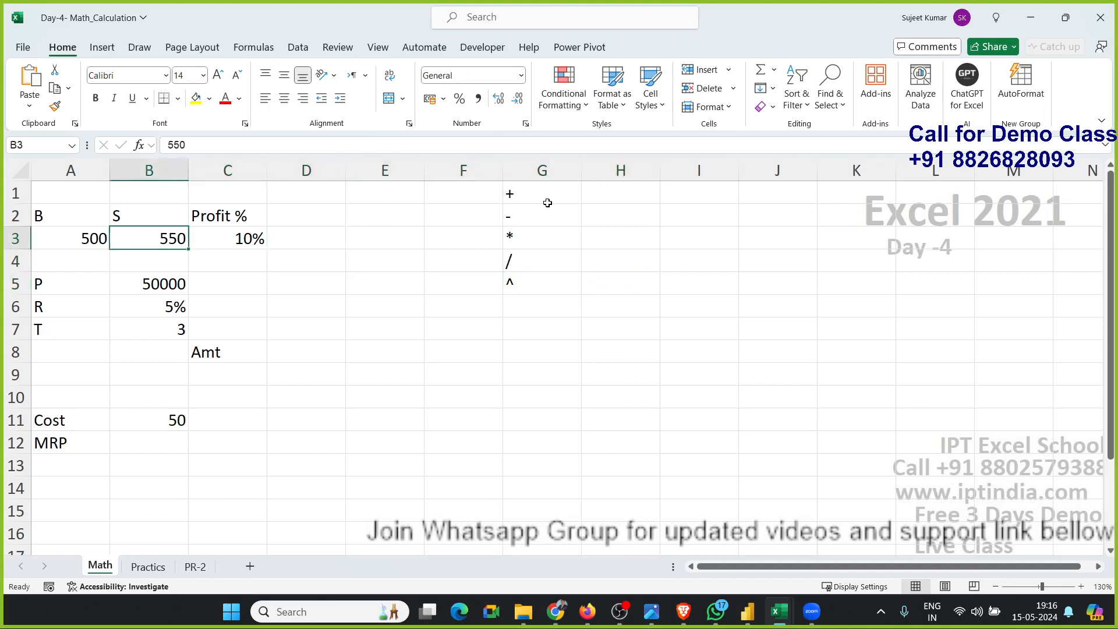
key("Down")
key("Down")
key("Down")
key("Up")
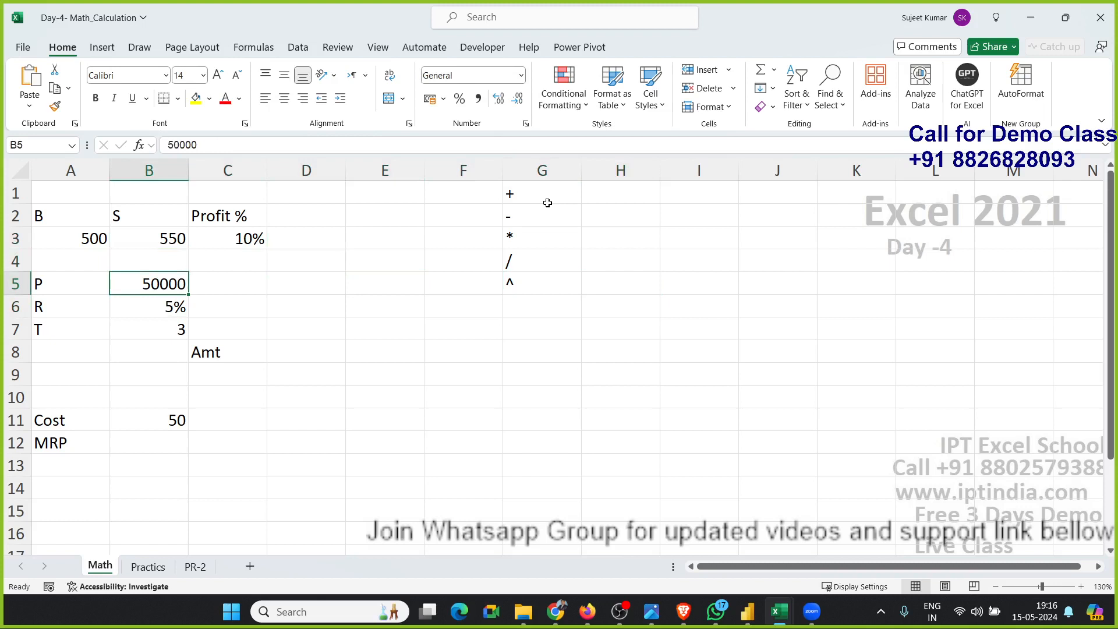
key("Down")
key("Down")
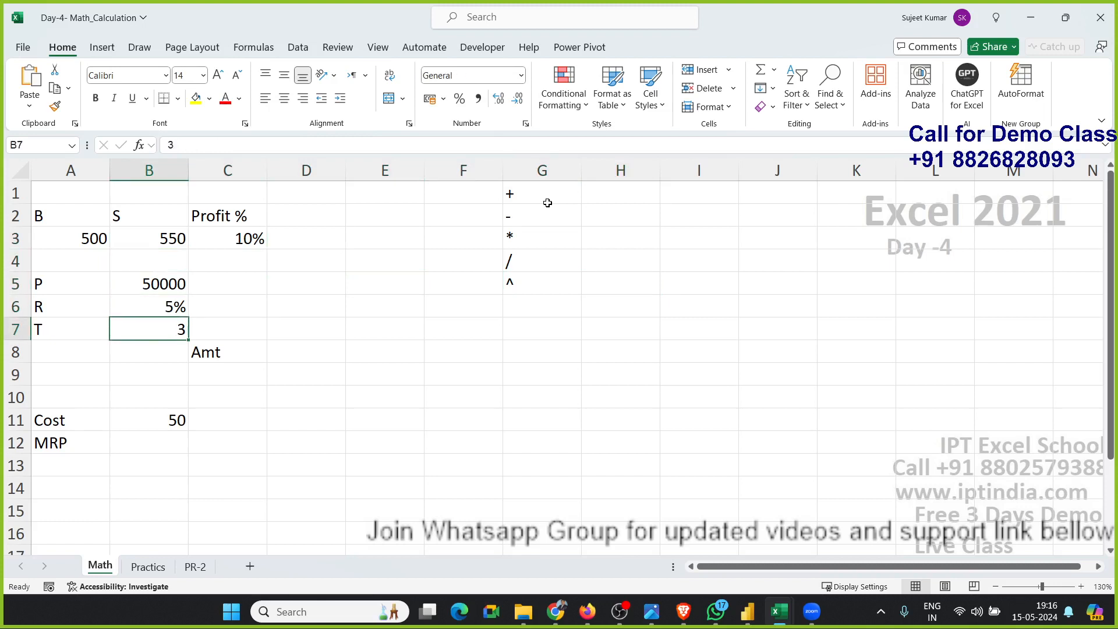
key("Right")
key("Right")
key("Down")
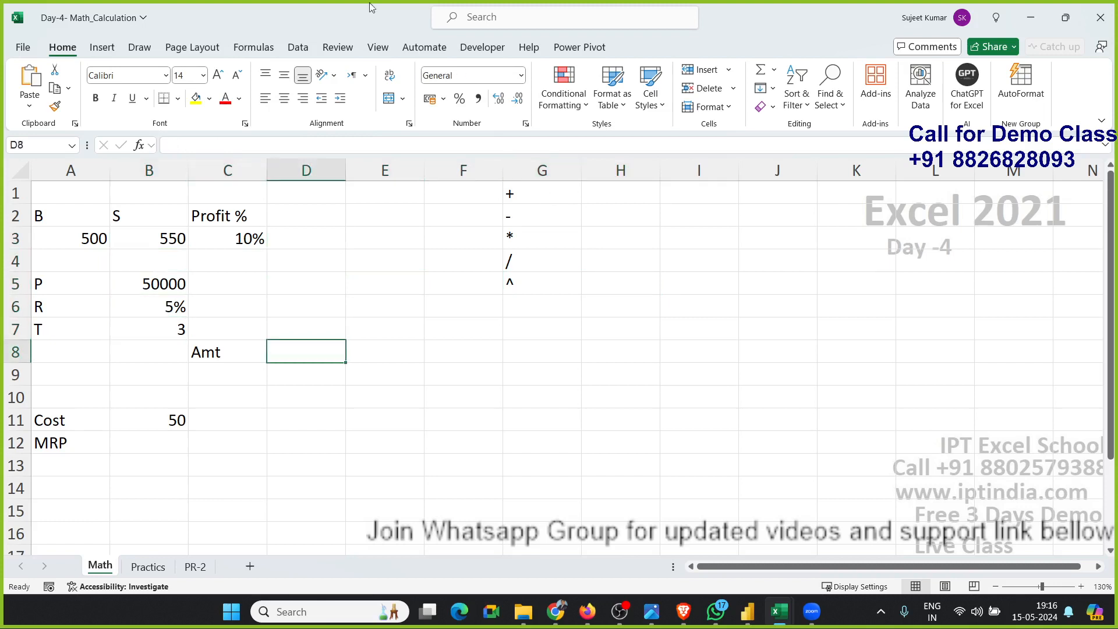
type("=fv")
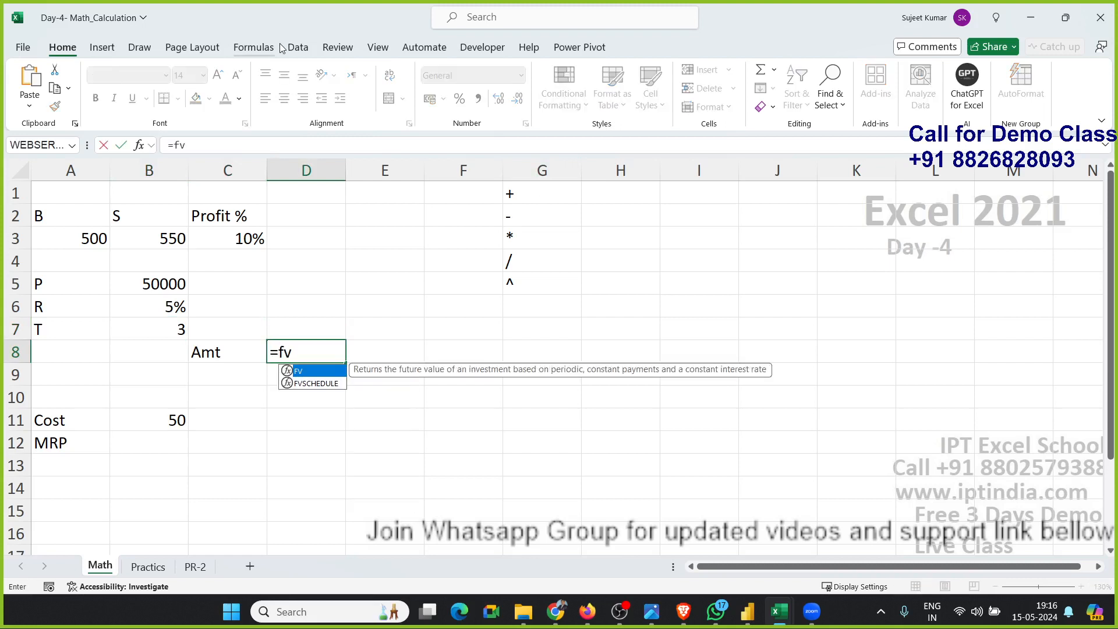
key("Escape")
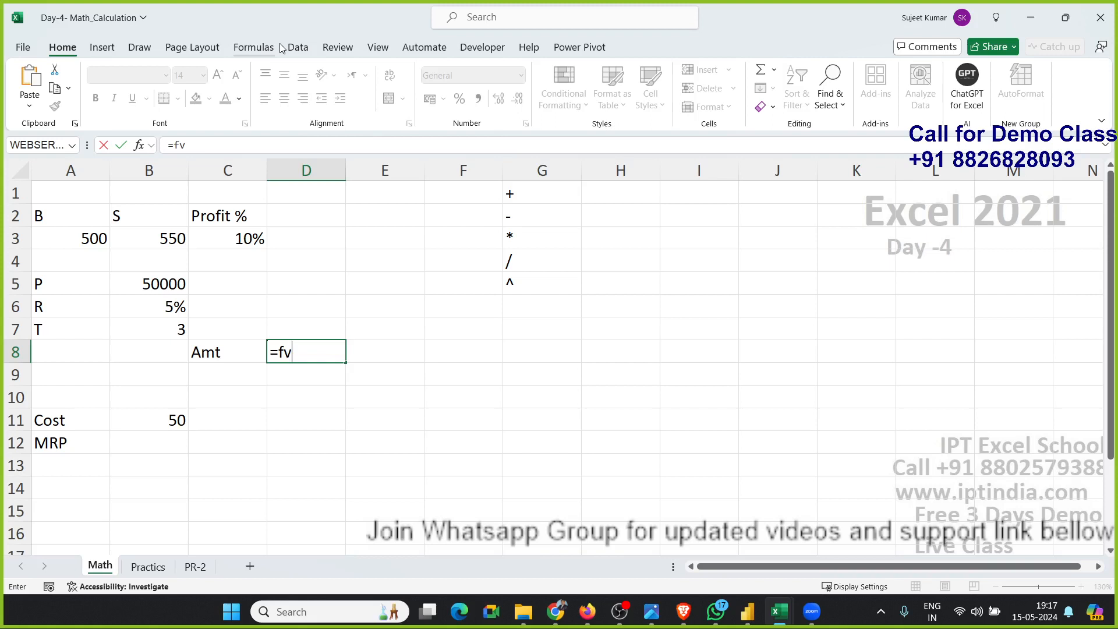
key("Escape")
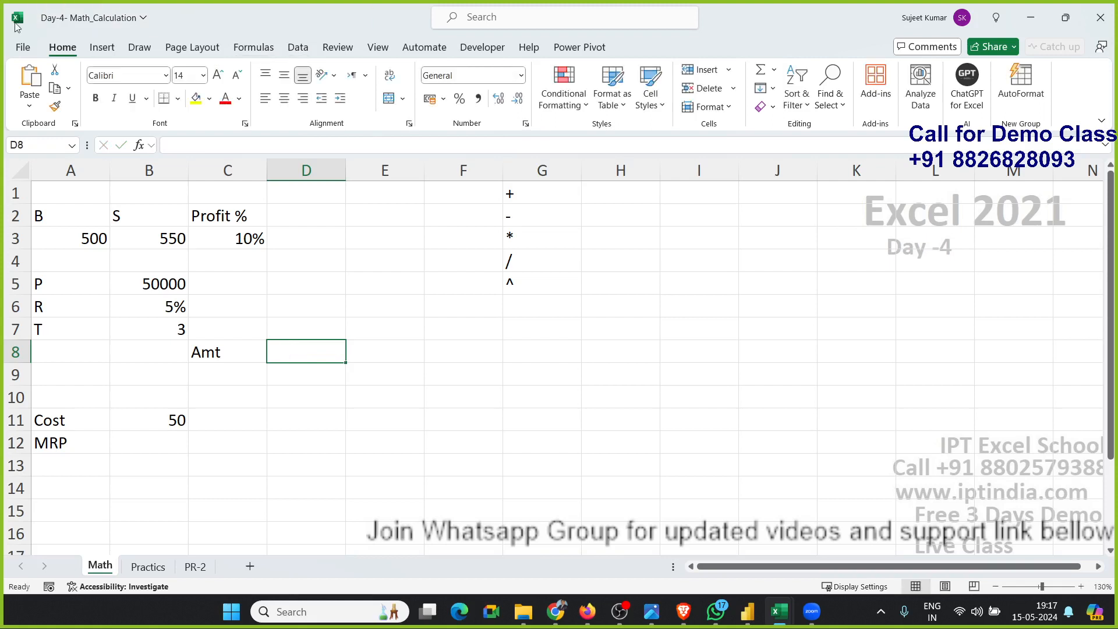
Handwrite the compound interest formula A = P × (1 + r/n)^(t×n) on the sheet with the pink pen.
left_click(138, 47)
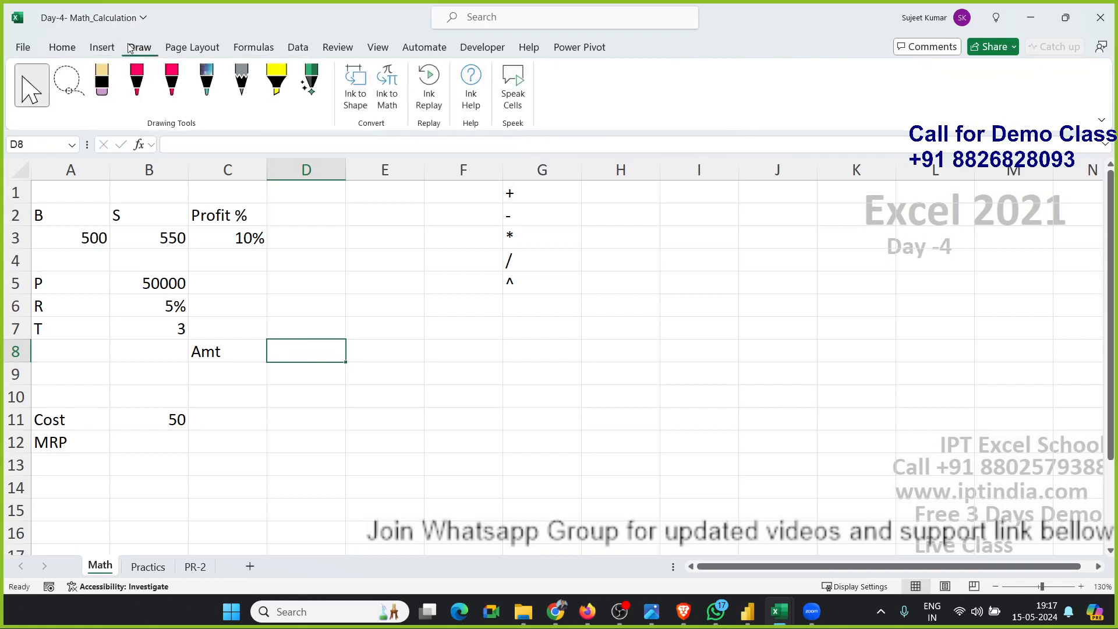
left_click(137, 82)
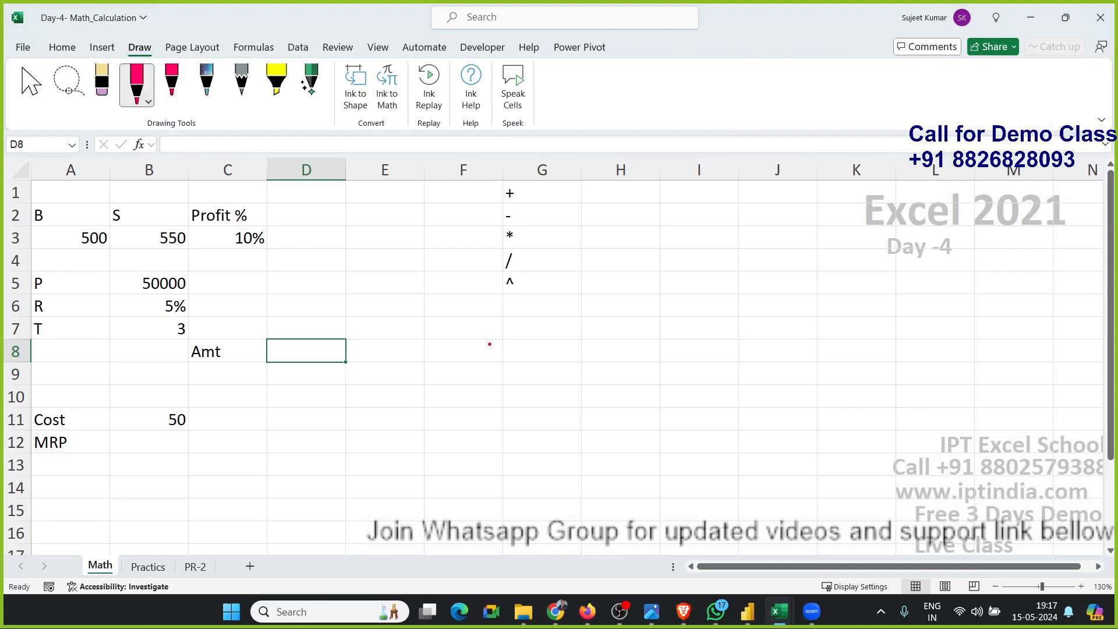
mouse_move(441, 355)
left_mouse_down()
mouse_move(434, 337)
mouse_move(467, 386)
left_mouse_up()
mouse_move(443, 386)
left_mouse_down()
mouse_move(441, 362)
mouse_move(500, 353)
mouse_move(475, 367)
mouse_move(495, 362)
left_mouse_up()
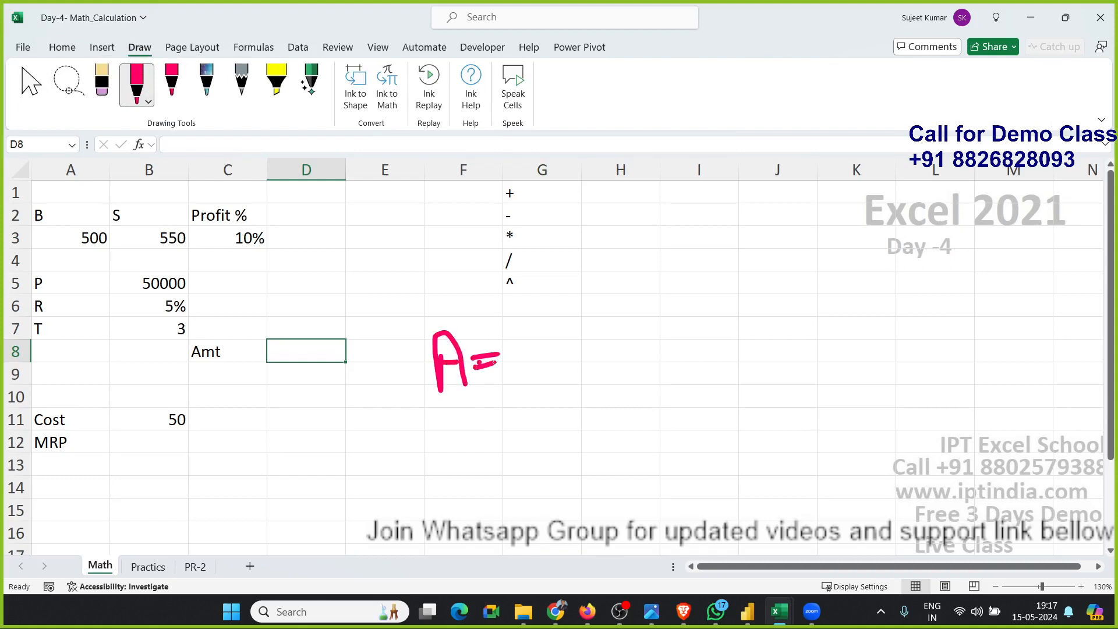
left_click_drag(522, 326, 531, 382)
mouse_move(524, 329)
left_mouse_down()
mouse_move(522, 312)
mouse_move(548, 338)
mouse_move(520, 344)
left_mouse_up()
left_click_drag(559, 331, 600, 363)
left_click_drag(584, 315, 575, 366)
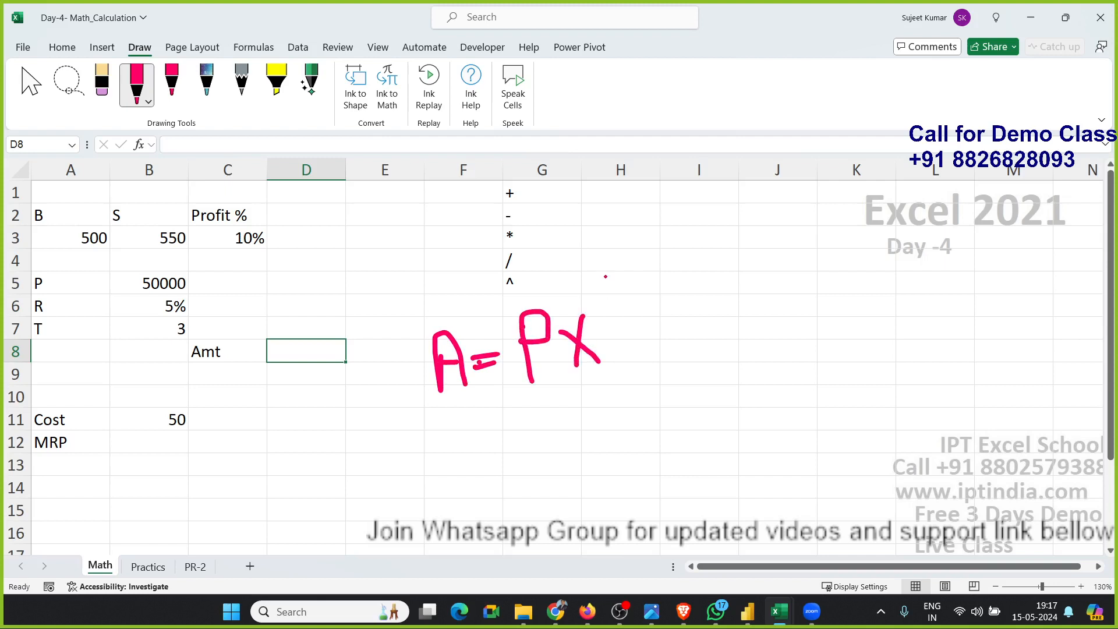
mouse_move(604, 270)
left_mouse_down()
mouse_move(624, 342)
mouse_move(651, 348)
left_mouse_up()
left_click_drag(620, 263, 636, 315)
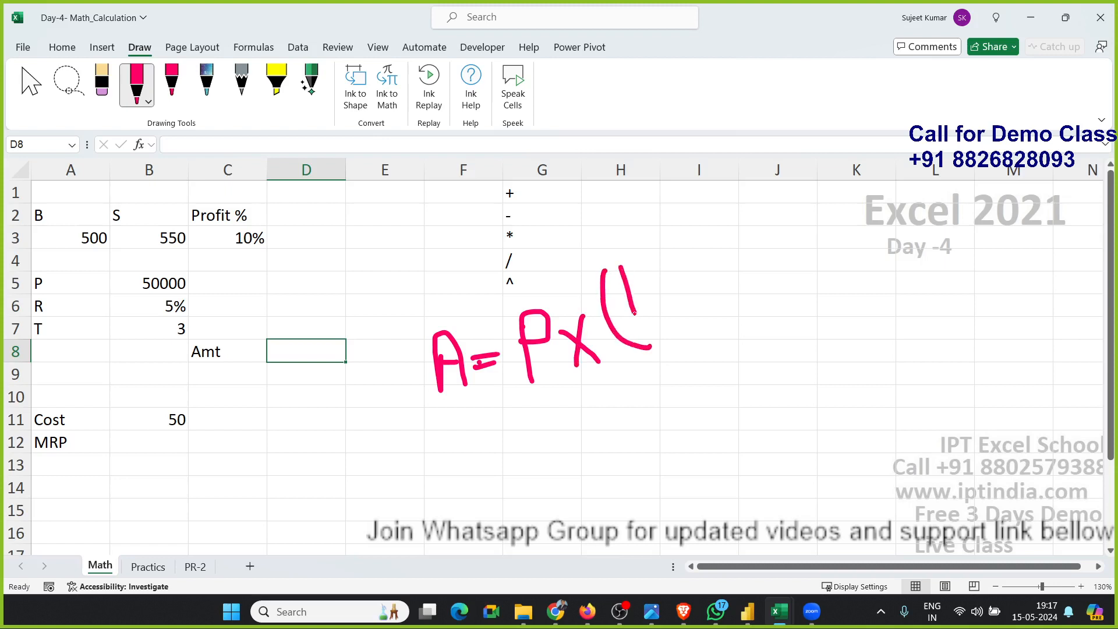
mouse_move(656, 260)
left_mouse_down()
mouse_move(639, 279)
mouse_move(642, 269)
mouse_move(680, 269)
mouse_move(690, 242)
mouse_move(694, 275)
mouse_move(673, 319)
mouse_move(712, 315)
mouse_move(717, 330)
mouse_move(721, 280)
left_mouse_up()
mouse_move(697, 229)
left_mouse_down()
mouse_move(745, 256)
mouse_move(734, 308)
left_mouse_up()
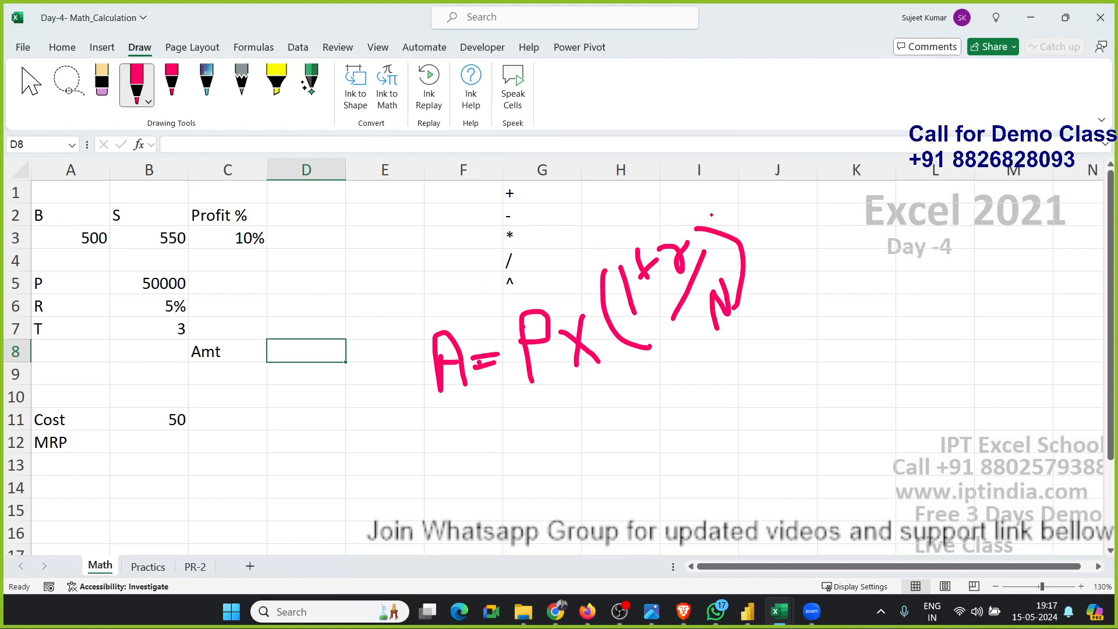
mouse_move(712, 191)
left_mouse_down()
mouse_move(722, 223)
mouse_move(753, 228)
mouse_move(745, 181)
mouse_move(771, 200)
mouse_move(761, 208)
mouse_move(793, 196)
mouse_move(793, 183)
mouse_move(817, 205)
mouse_move(803, 215)
left_mouse_up()
left_click(555, 358)
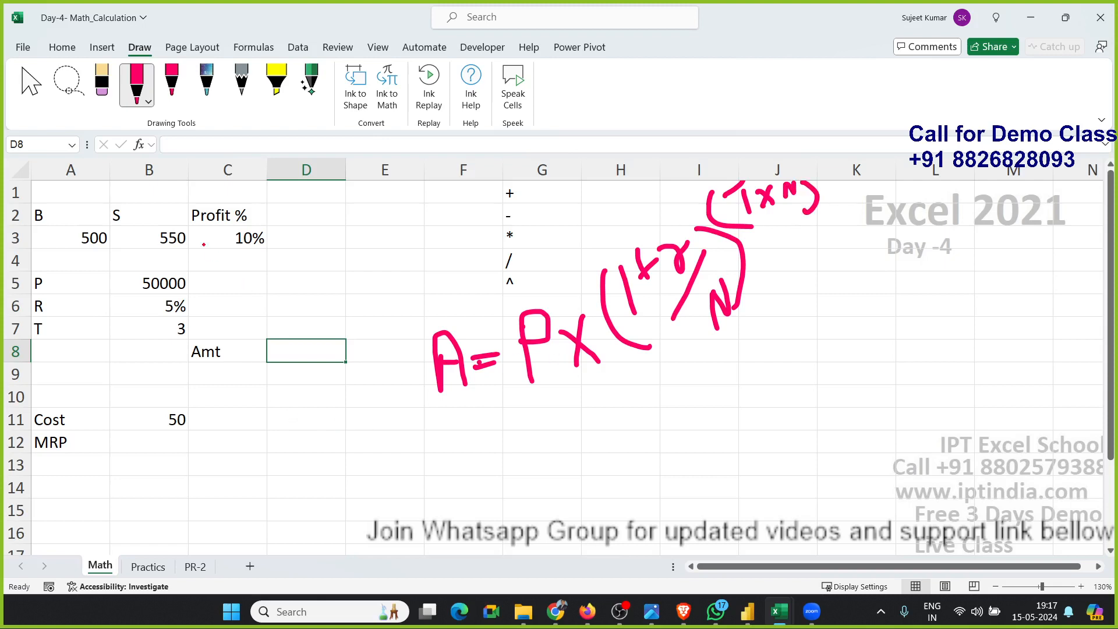
left_click(31, 84)
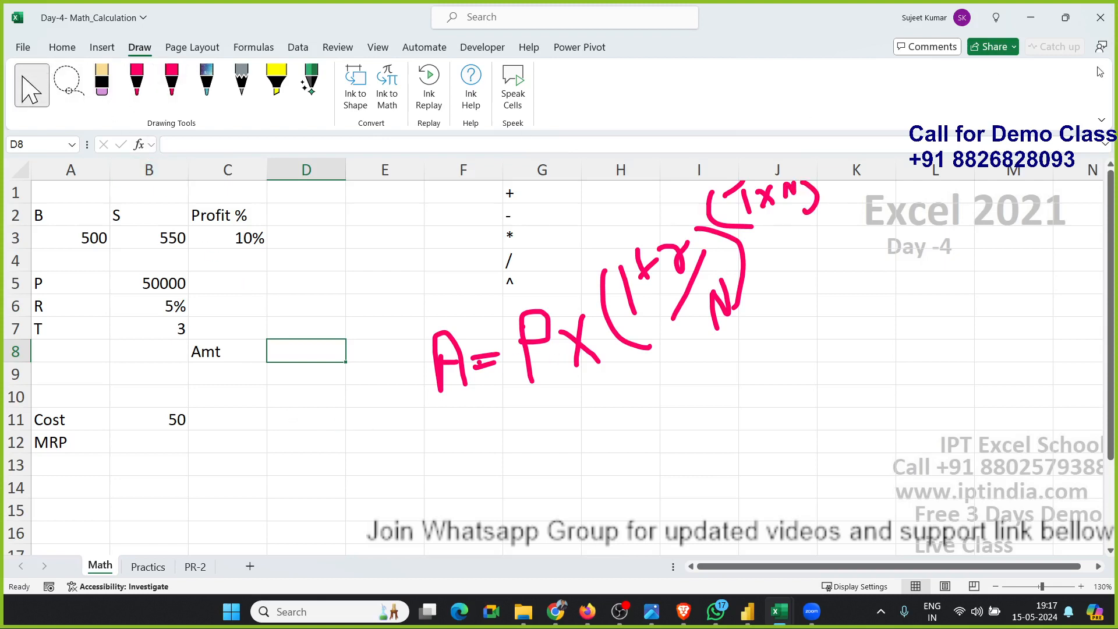
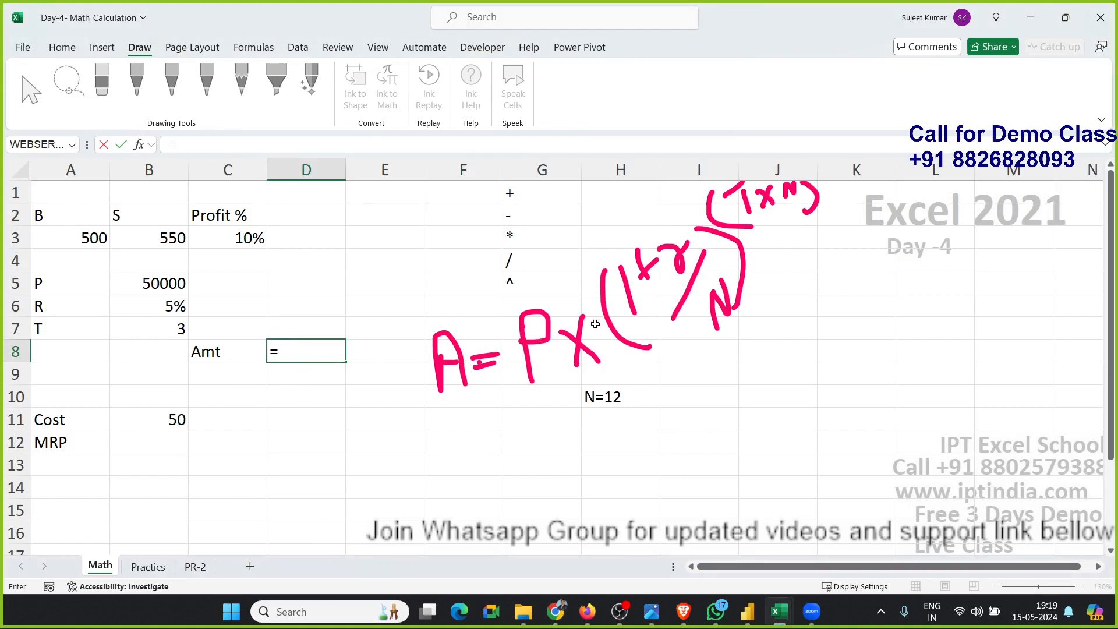
Enter the formula =1+(B6/12) in D8 for one plus the monthly rate.
type("1+(")
left_click(166, 307)
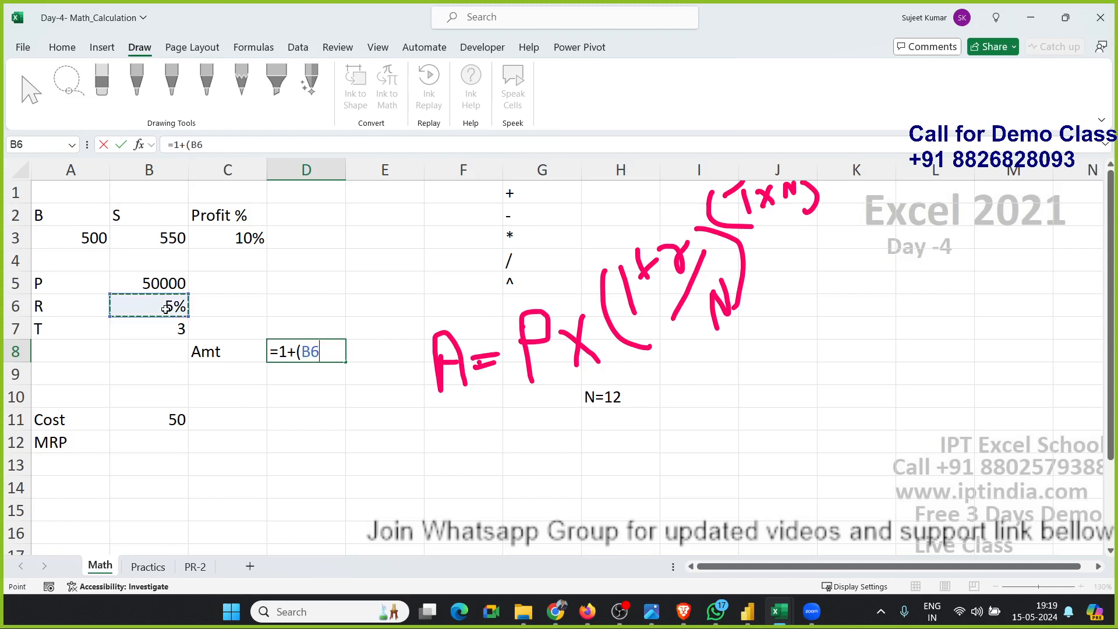
type("/12")
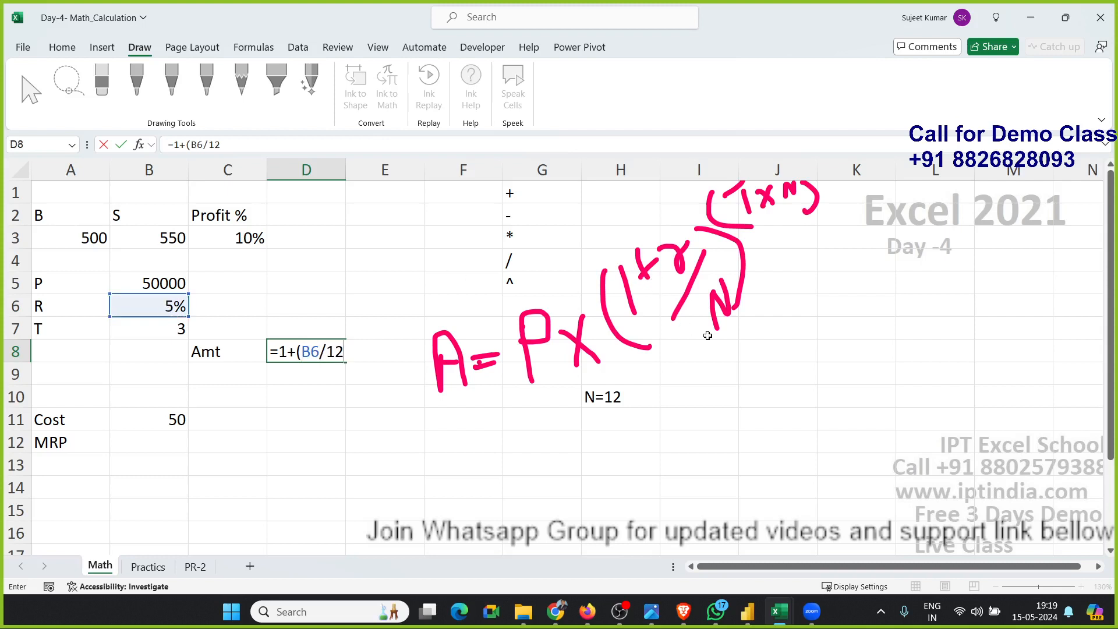
type(")")
key("Return")
key("Up")
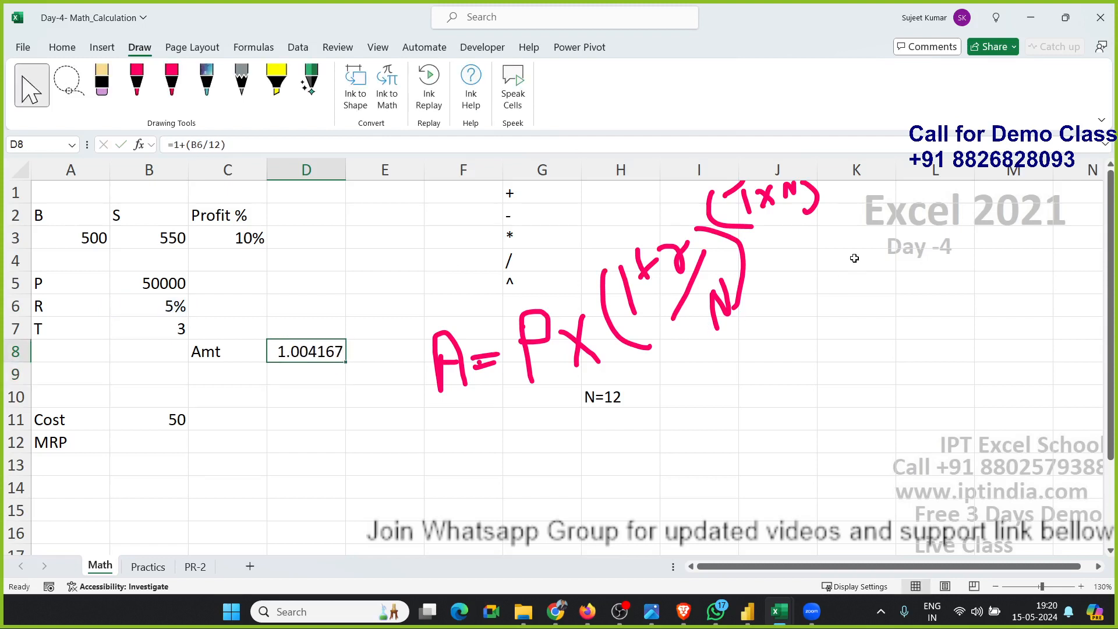
Enter the formula =B7*12 in D9 for the total number of months.
left_click(314, 374)
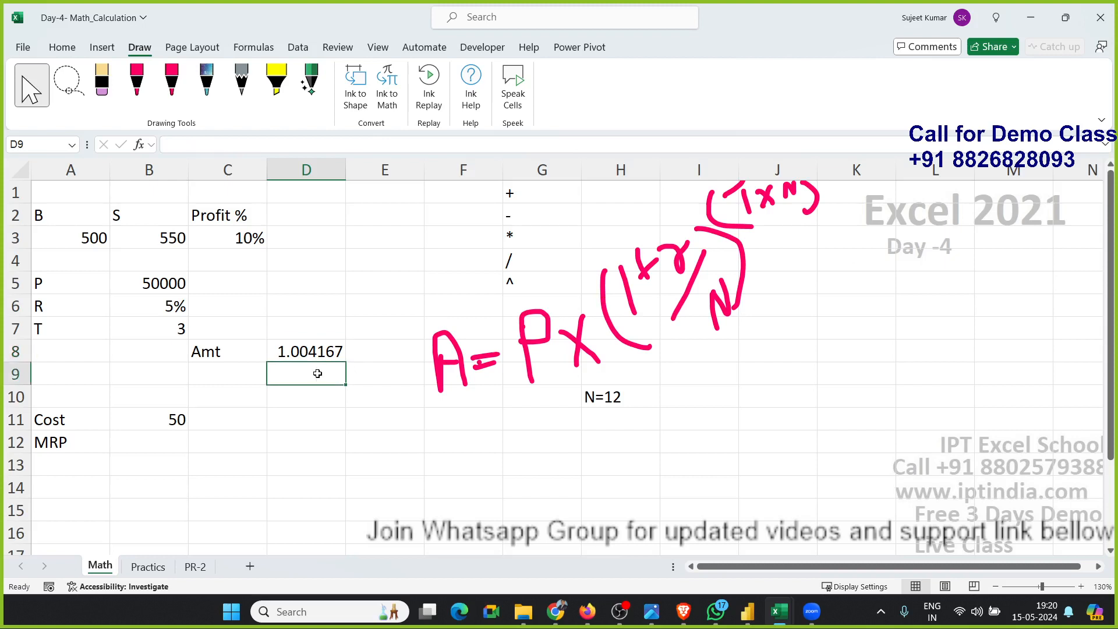
type("=")
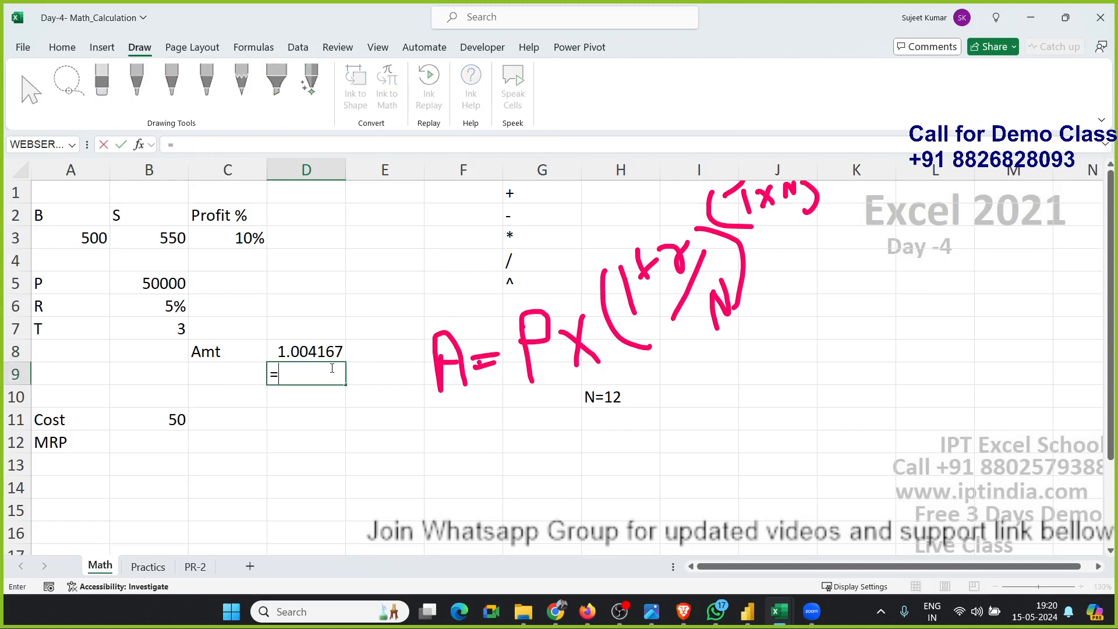
left_click(136, 325)
type("*12")
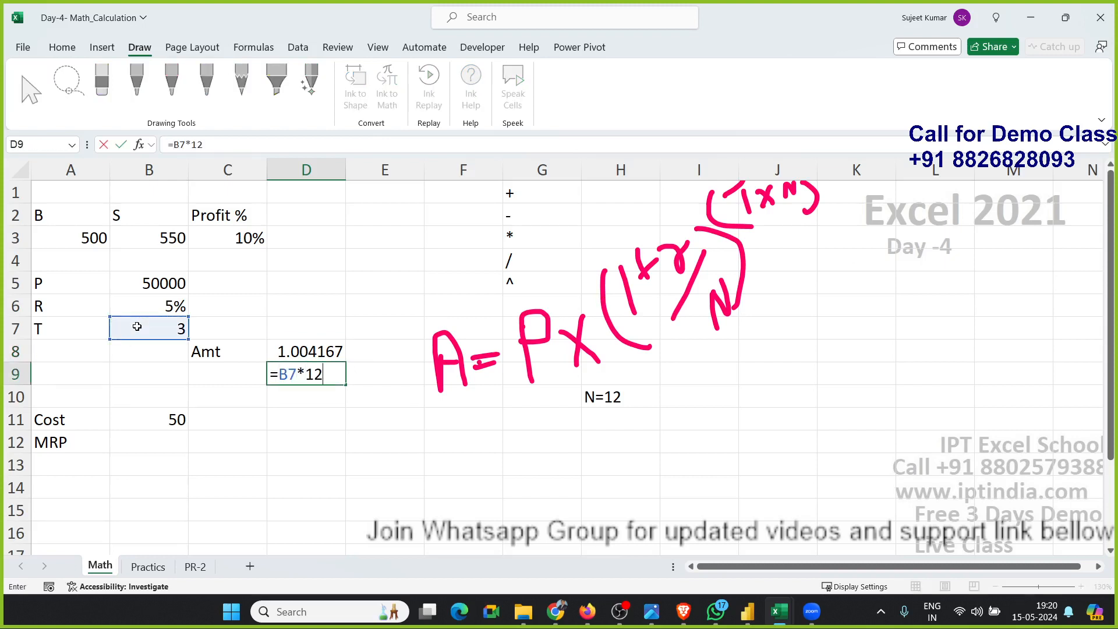
key("Return")
Enter the formula =D8^D9 in D10 to raise the monthly factor to the number of months.
type("=")
key("Up")
key("Up")
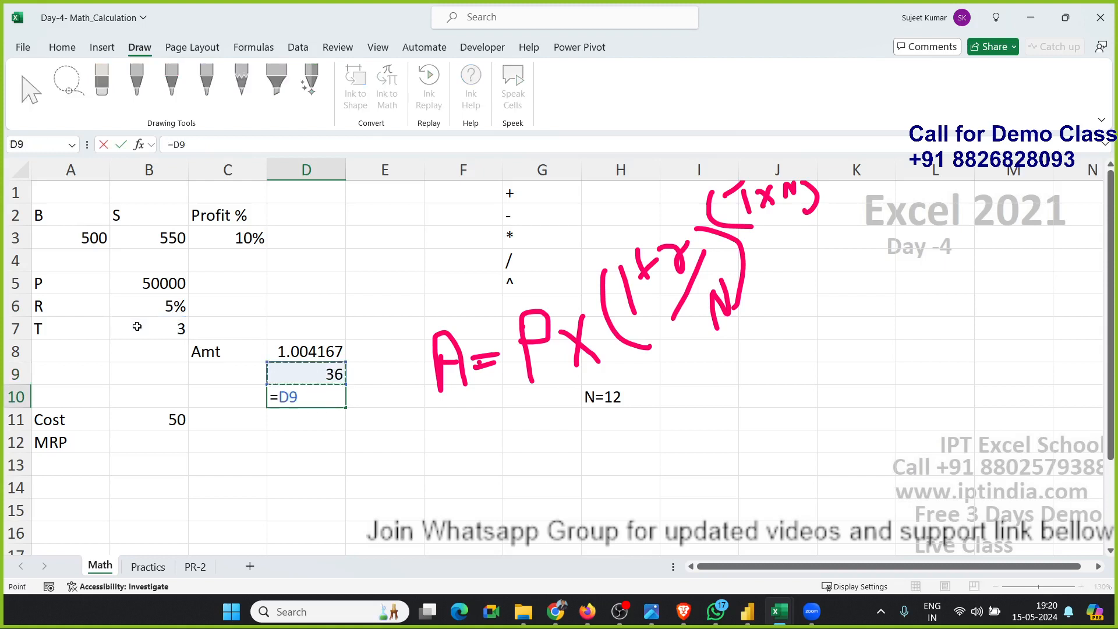
type("^")
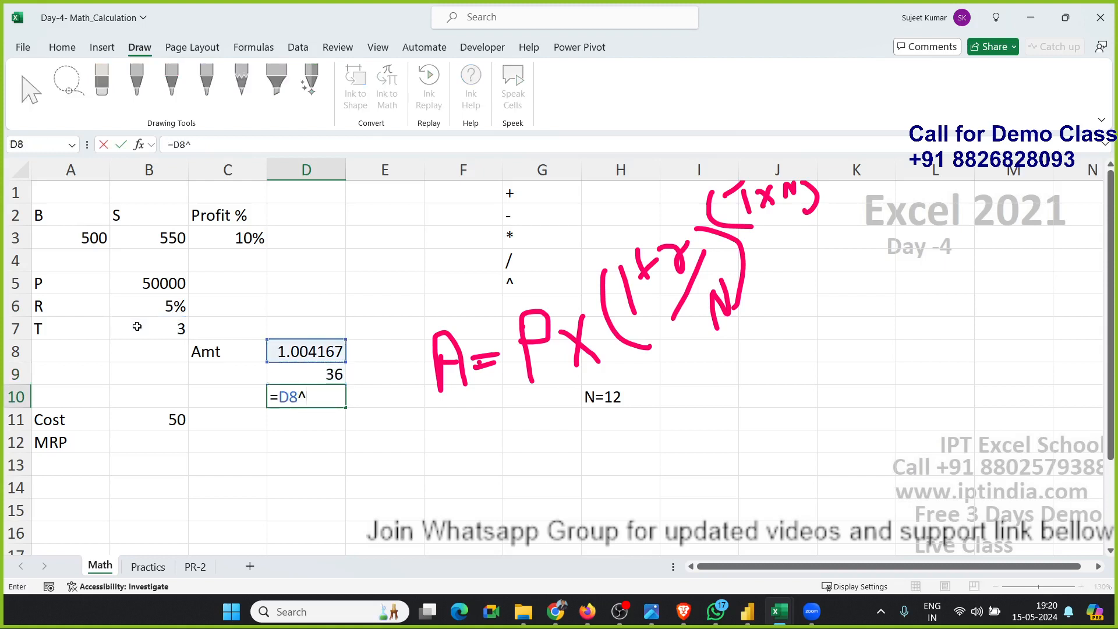
key("Up")
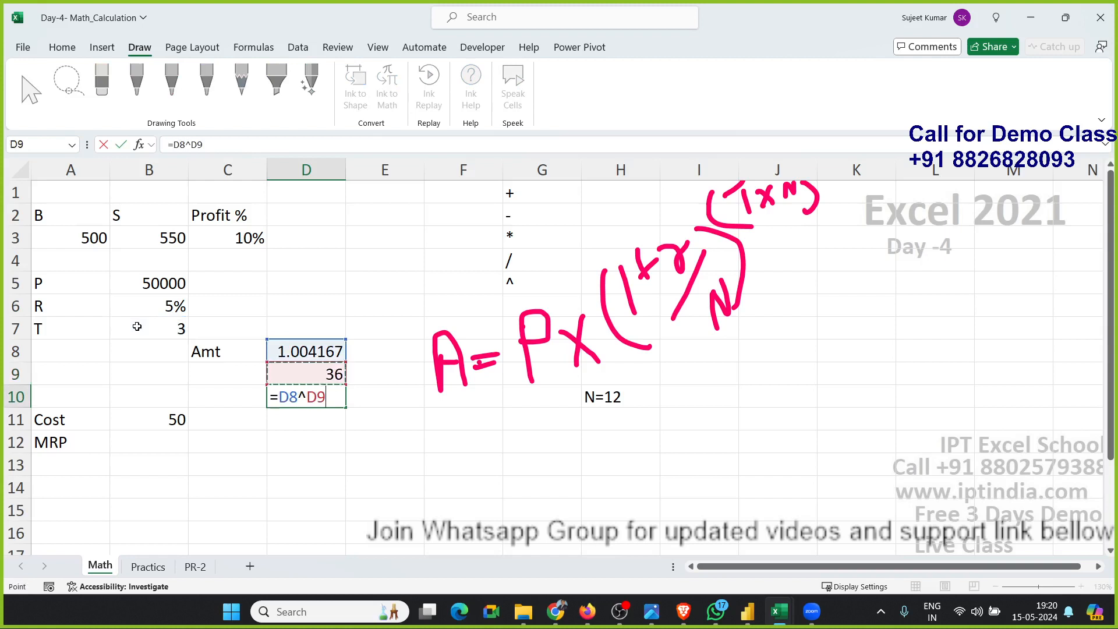
key("Return")
Enter the formula =B5*D10 in D11 to multiply the principal by the growth factor.
type("=")
key("Left")
key("Left")
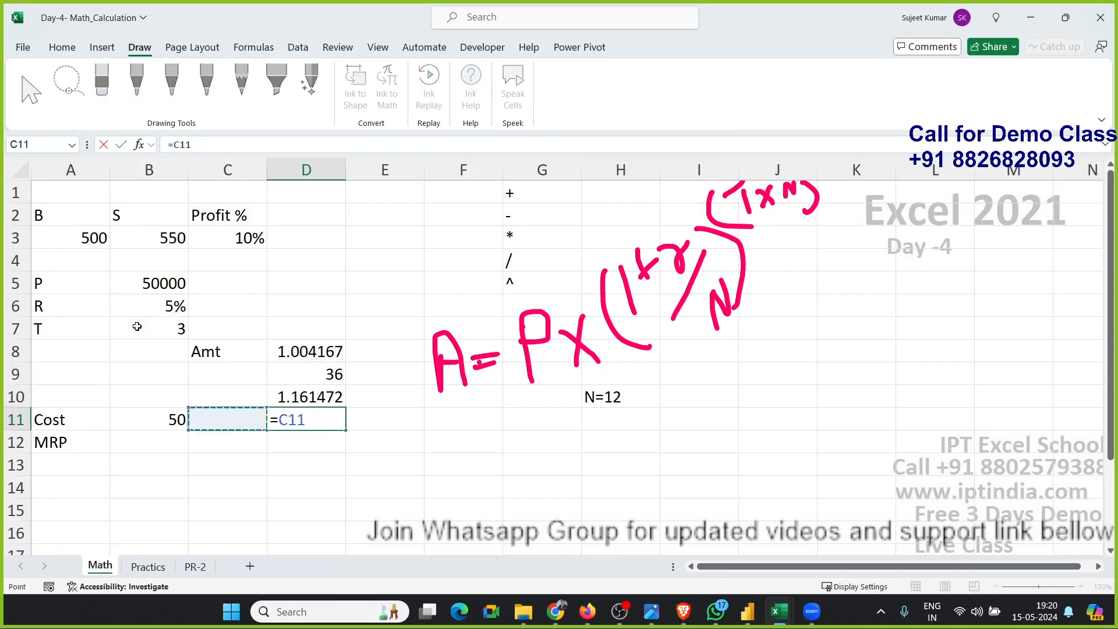
key("Up")
key("Up")
key("Up")
key("Up")
key("Up")
key("Up")
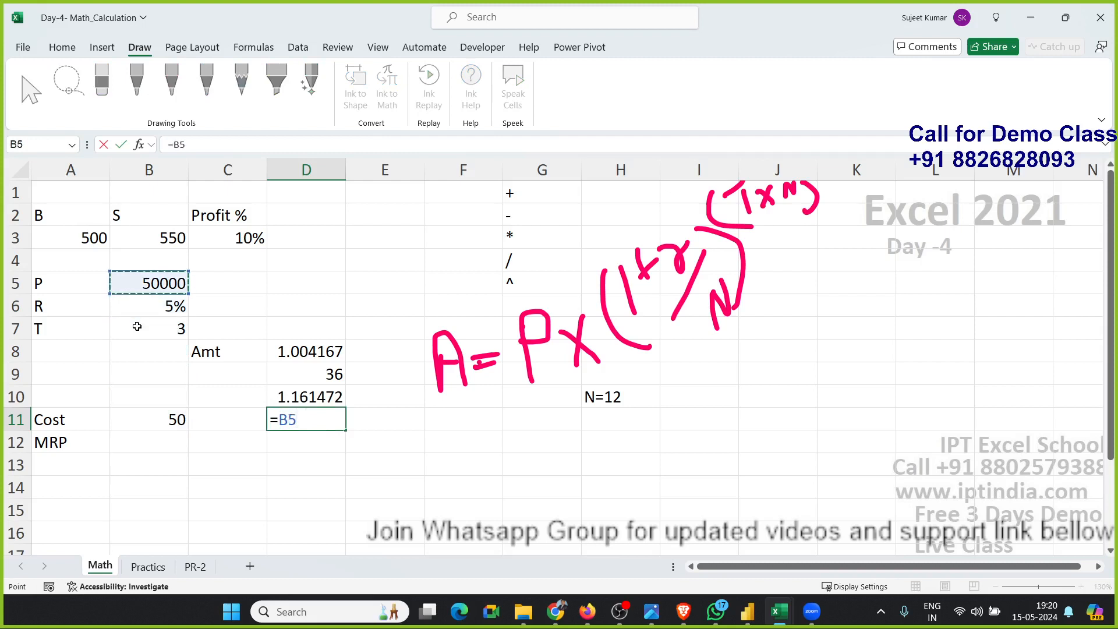
type("*")
Select the intermediate results in D8 to D11 to review the calculation chain.
key("Up")
key("Return")
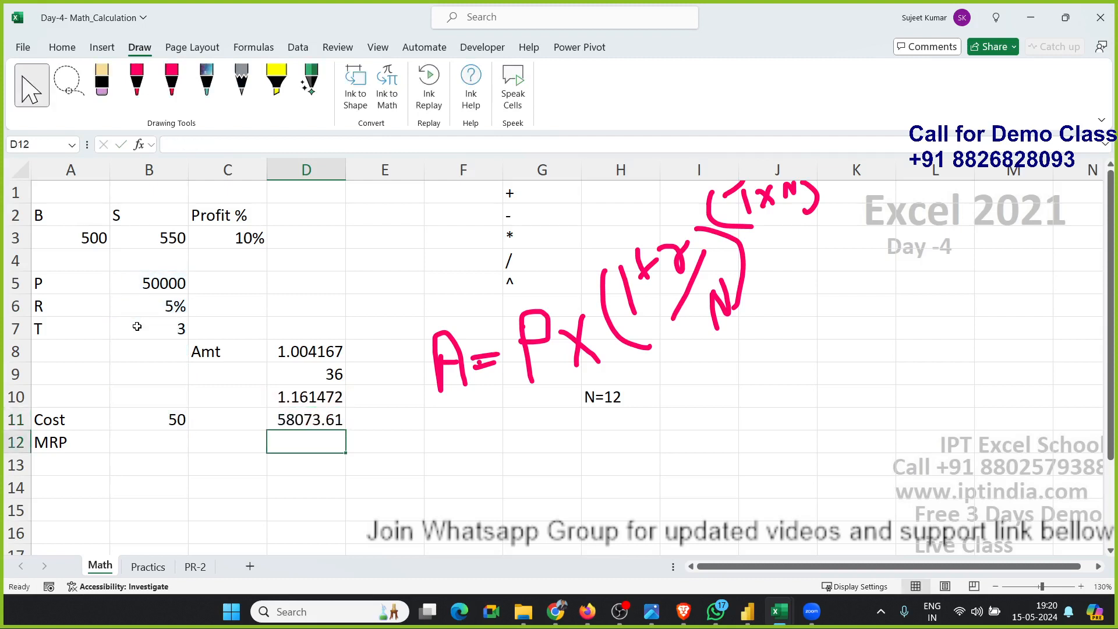
key("Up")
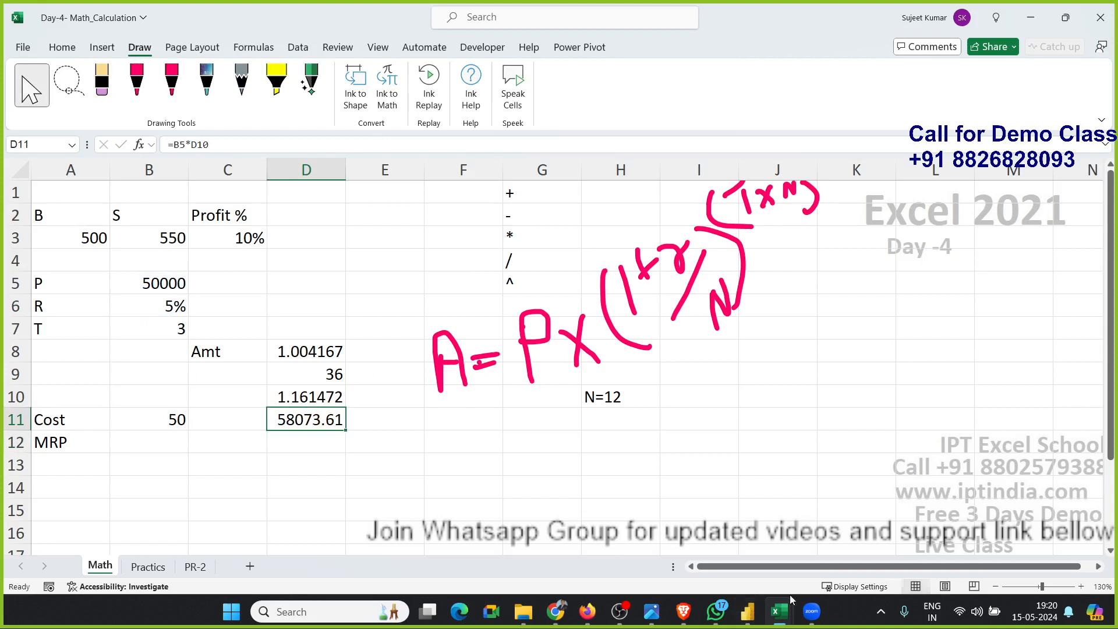
key("alt+Tab")
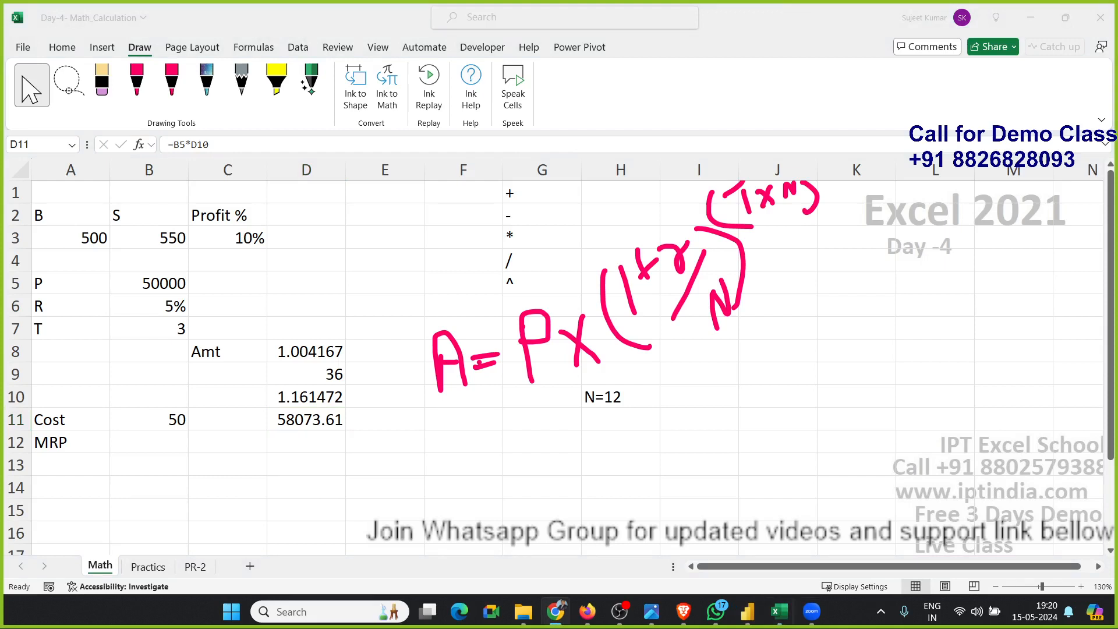
left_click(300, 420)
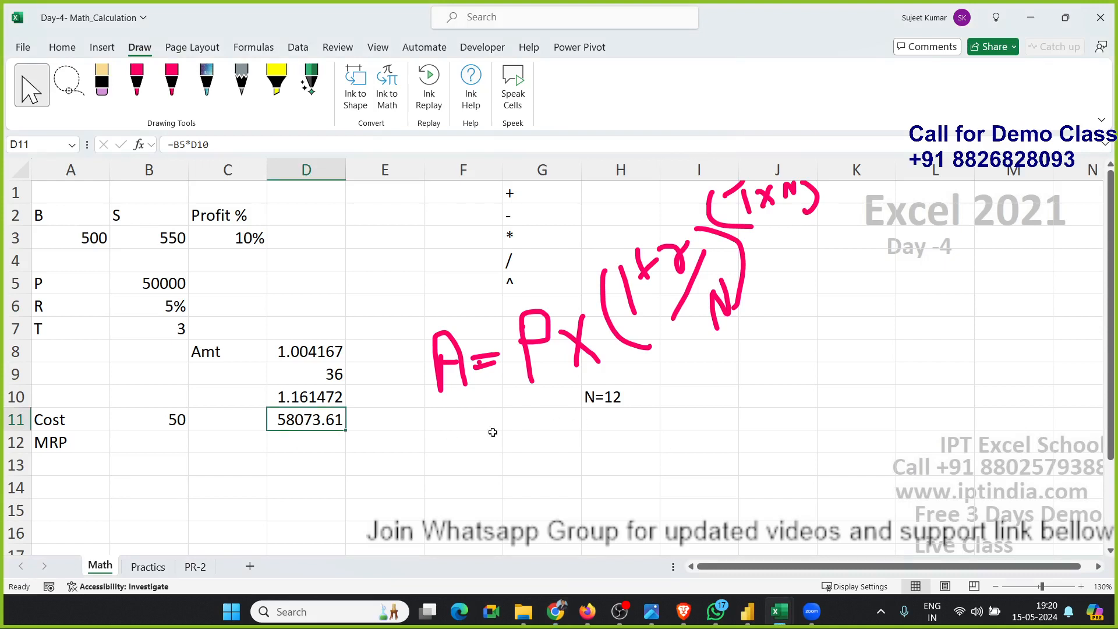
left_click(453, 442)
left_click_drag(332, 428, 328, 356)
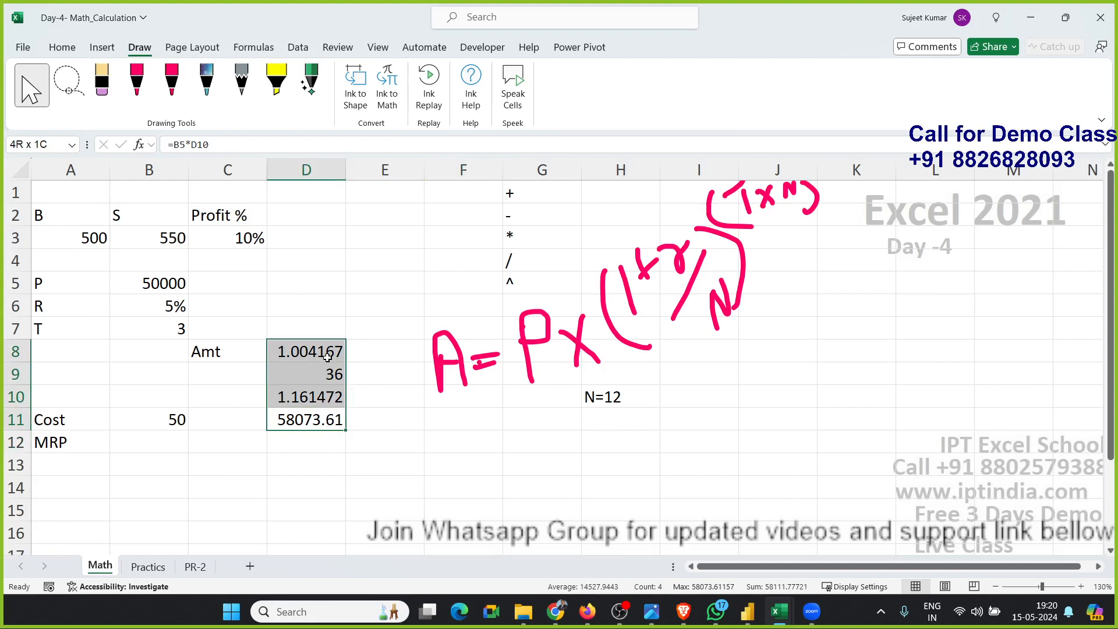
left_click(230, 379)
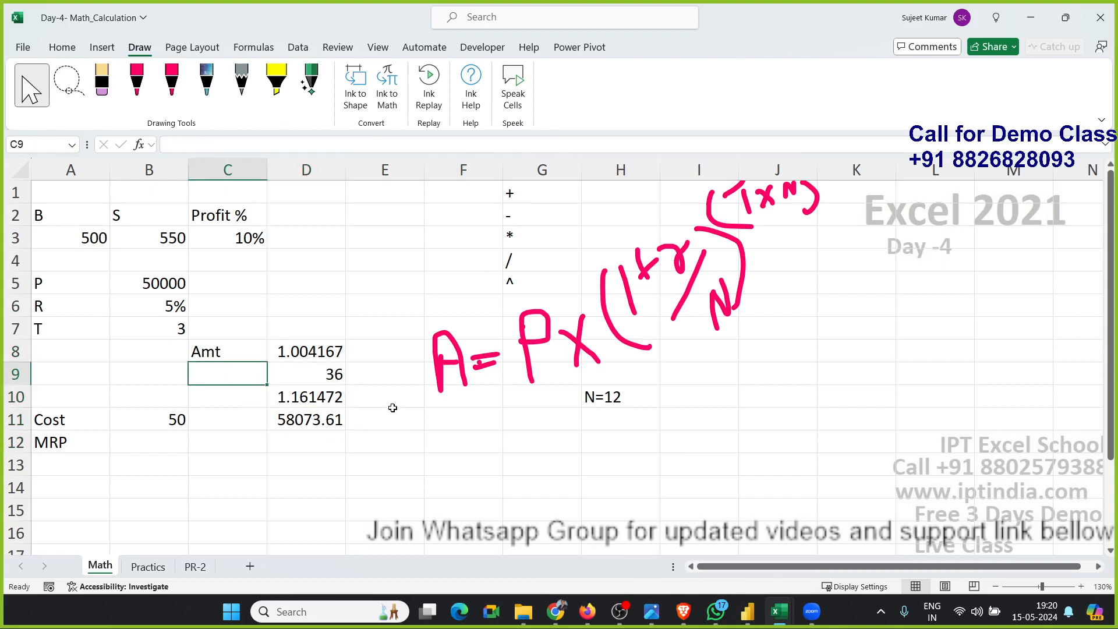
Inspect the formulas in D11, D10 and D8, highlighting the 1+(B6/12) part of D8's formula.
double_click(328, 416)
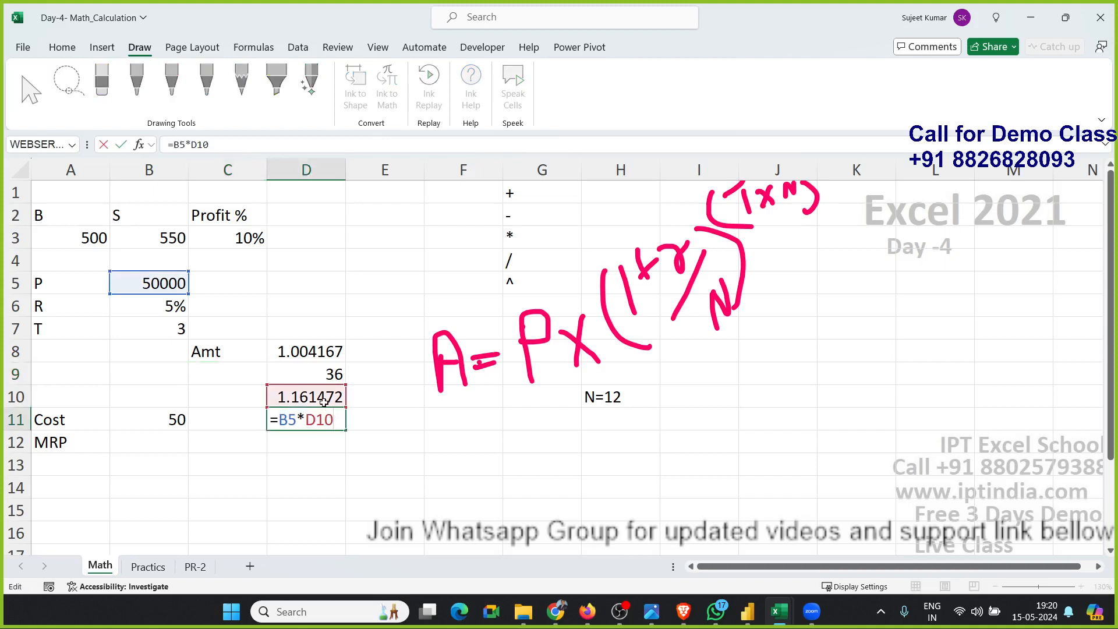
key("Escape")
left_click(324, 400)
double_click(323, 399)
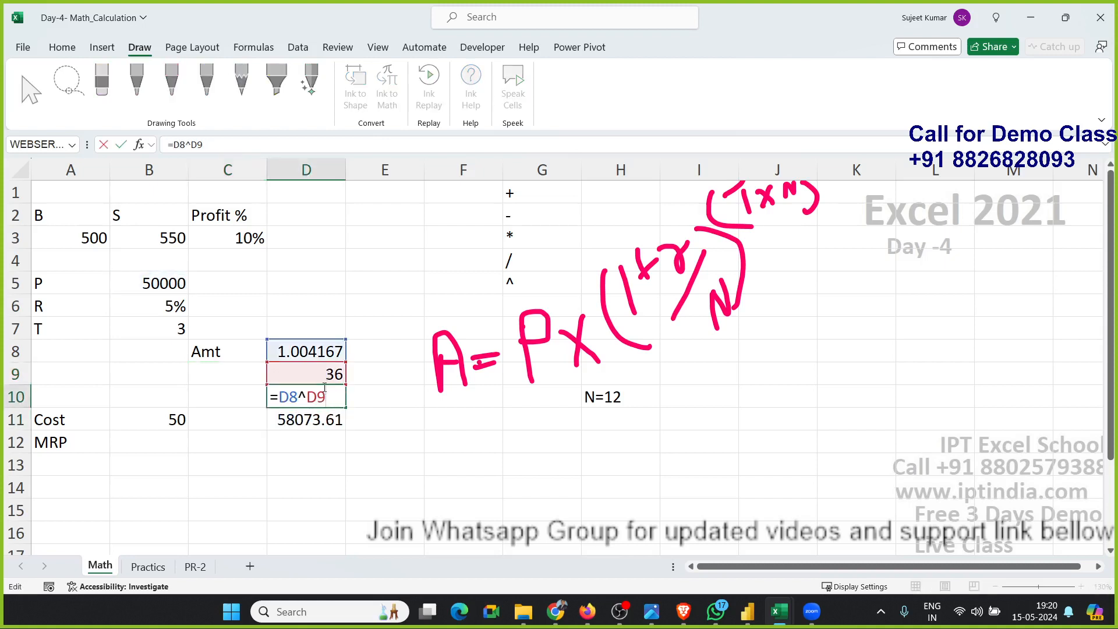
key("Escape")
left_click(316, 350)
double_click(290, 355)
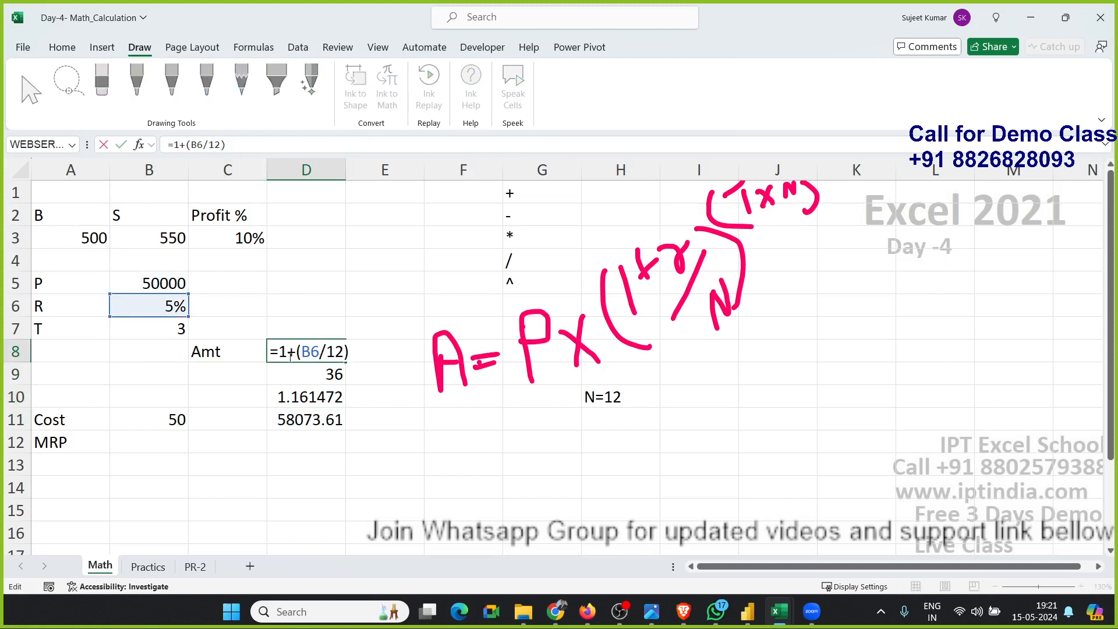
left_click_drag(282, 352, 375, 362)
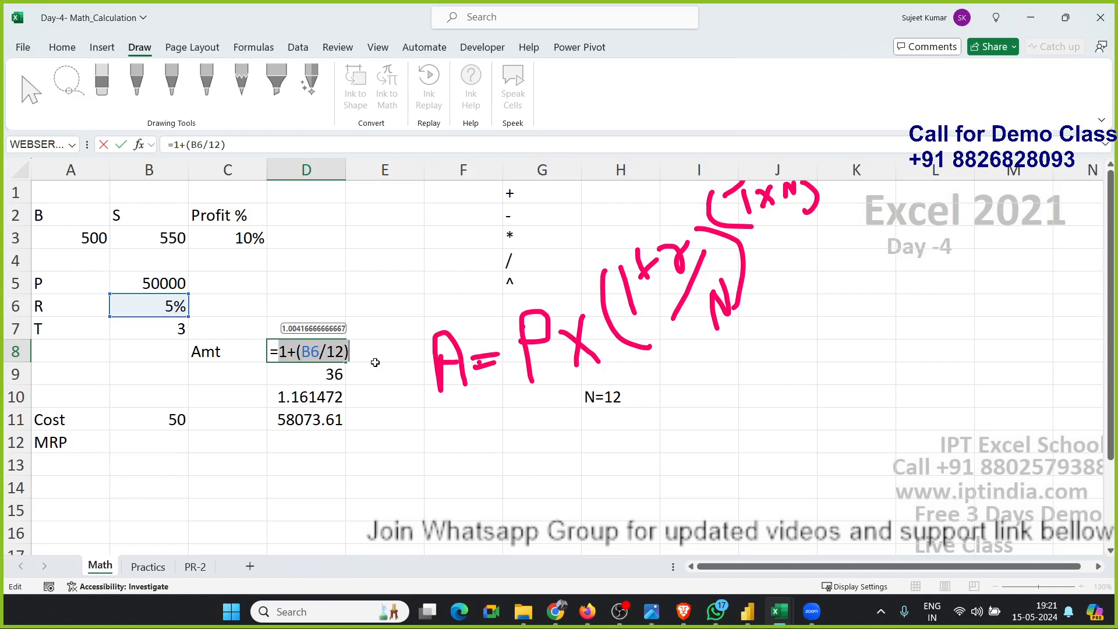
left_click(285, 354)
left_click_drag(281, 352, 371, 365)
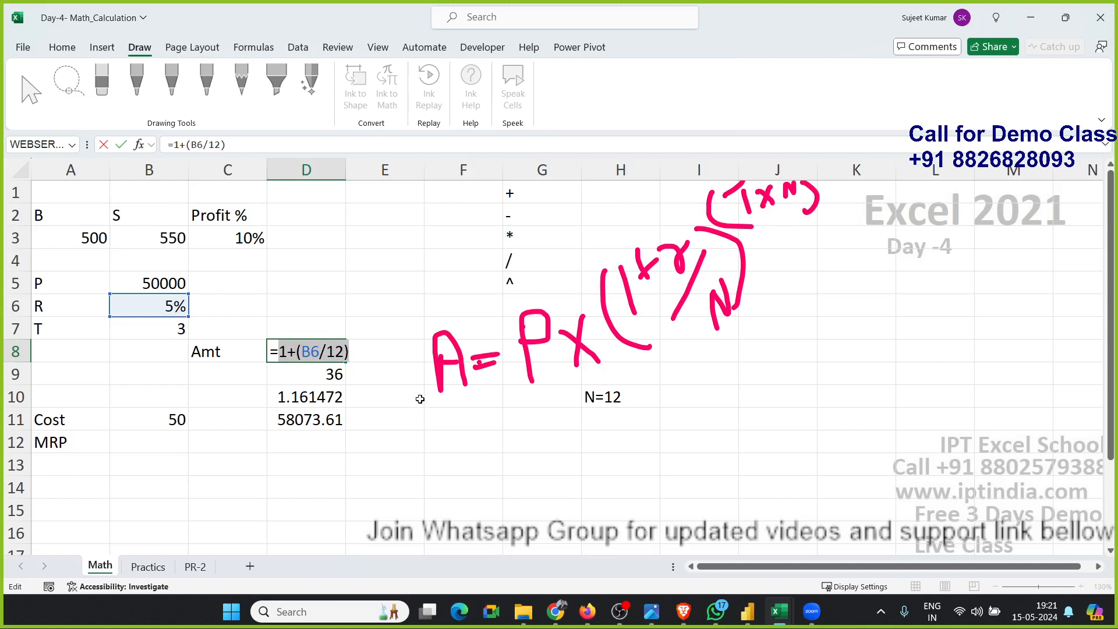
key("Escape")
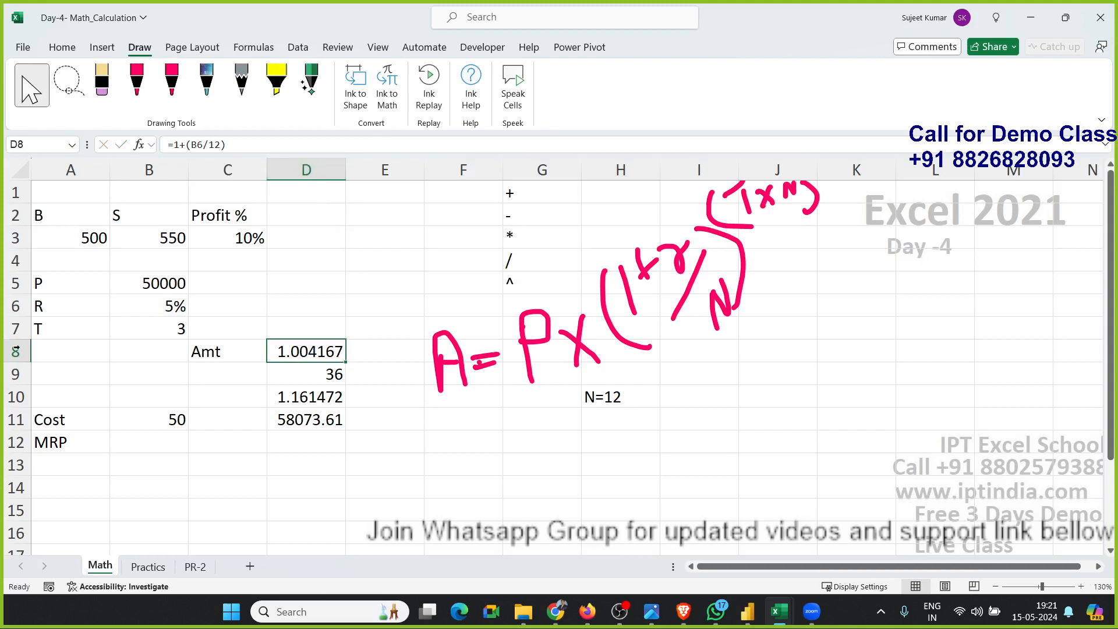
Replace the D8 reference in D10's formula with (1+(B6/12)), giving =(1+(B6/12))^D9.
left_click(298, 399)
double_click(293, 397)
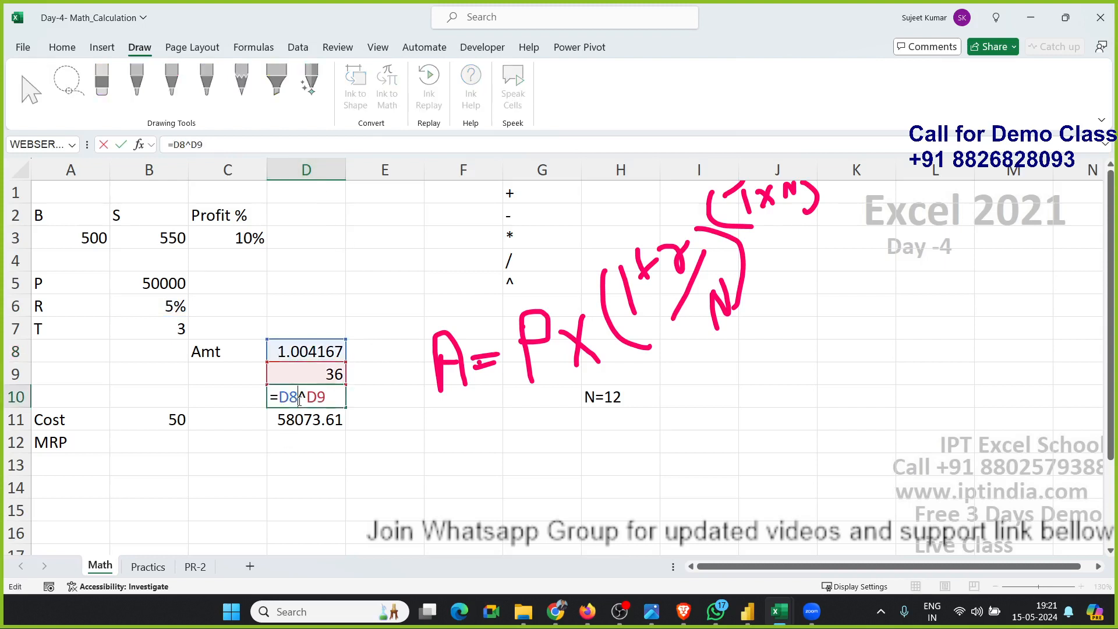
double_click(292, 397)
key("BackSpace")
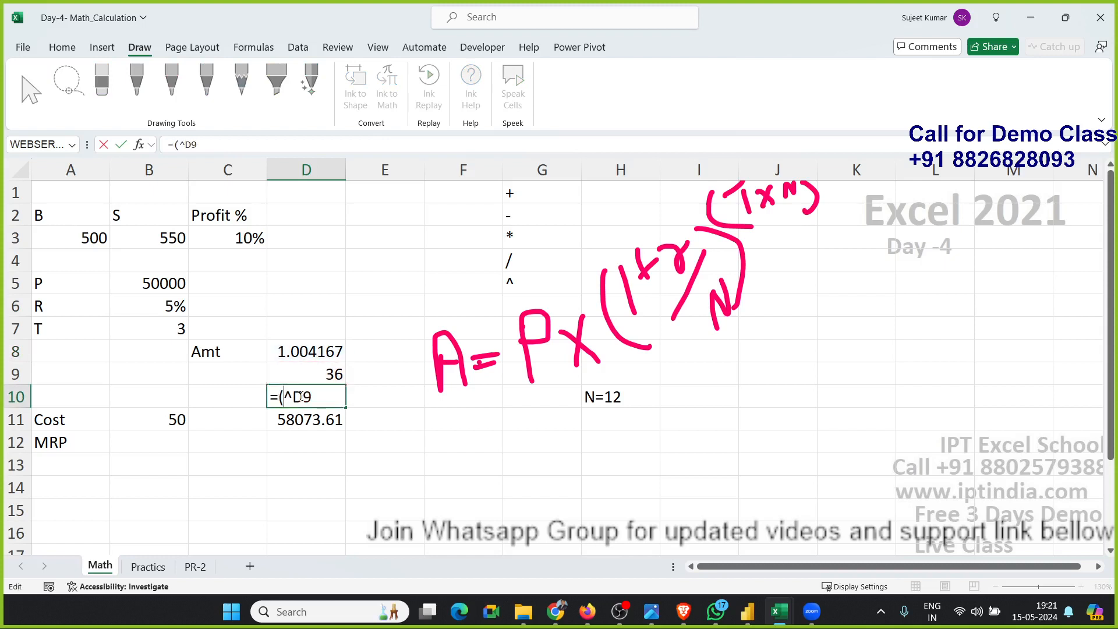
type("()")
key("Left")
type("1+(B6/12)")
key("Return")
Clear the now redundant helper formula in D8.
key("Up")
key("Up")
key("Up")
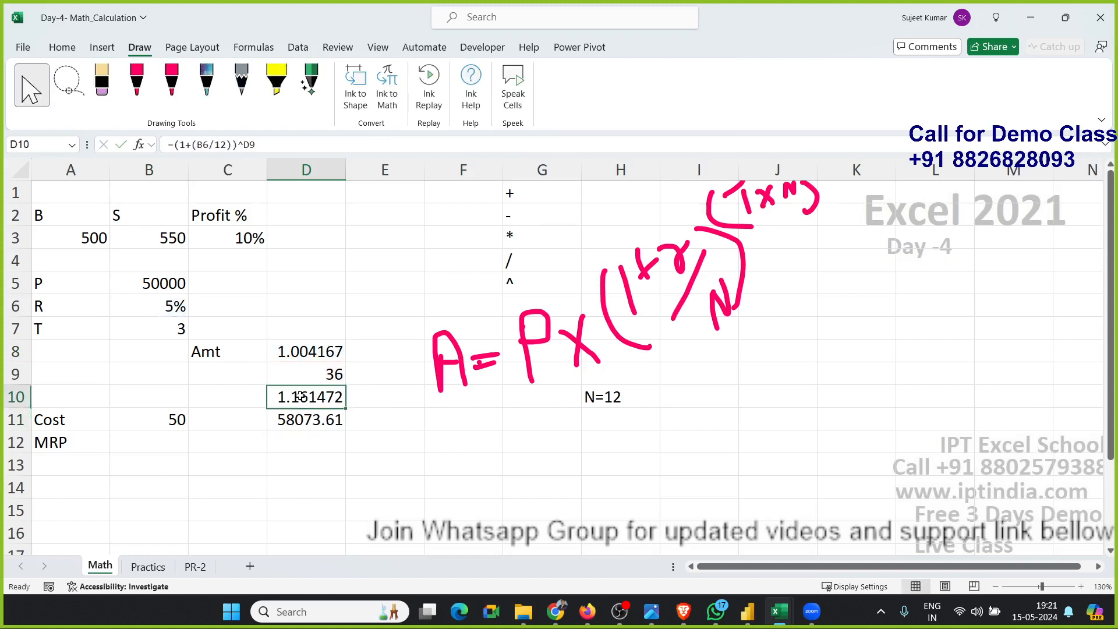
key("Delete")
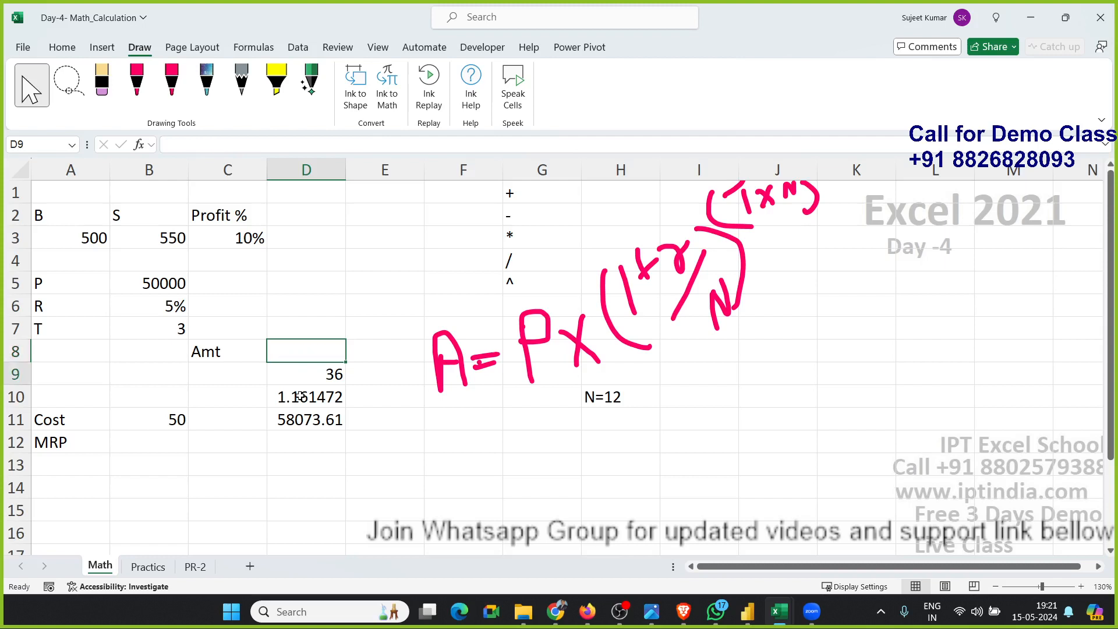
Replace the D9 reference in D10's formula with (B7*12), giving =(1+(B6/12))^(B7*12).
key("Down")
double_click(304, 373)
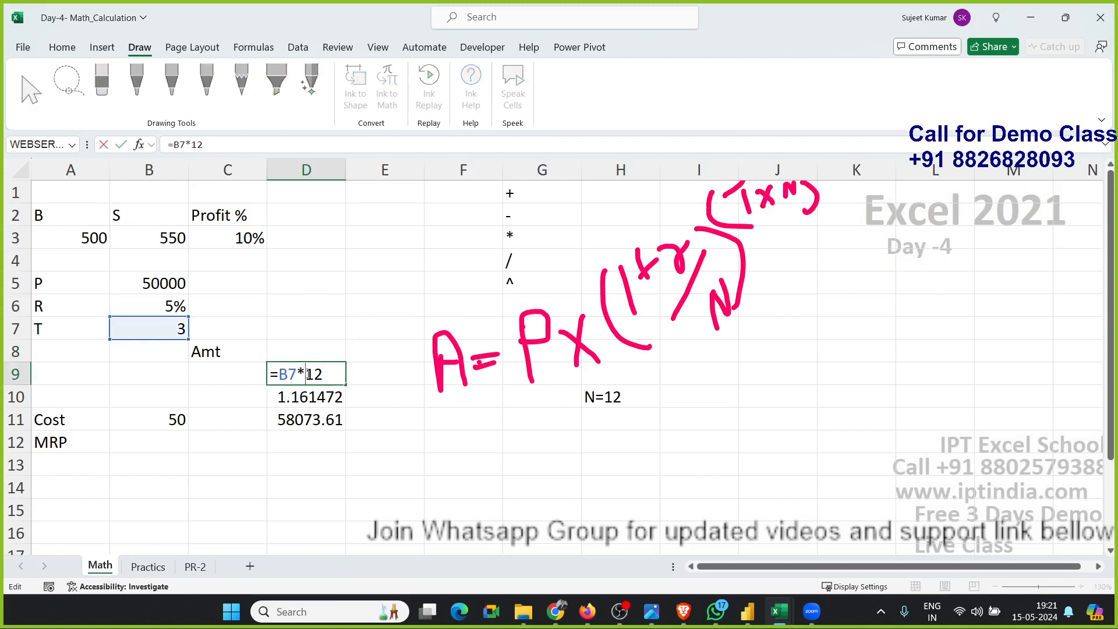
left_click_drag(279, 373, 342, 373)
key("Escape")
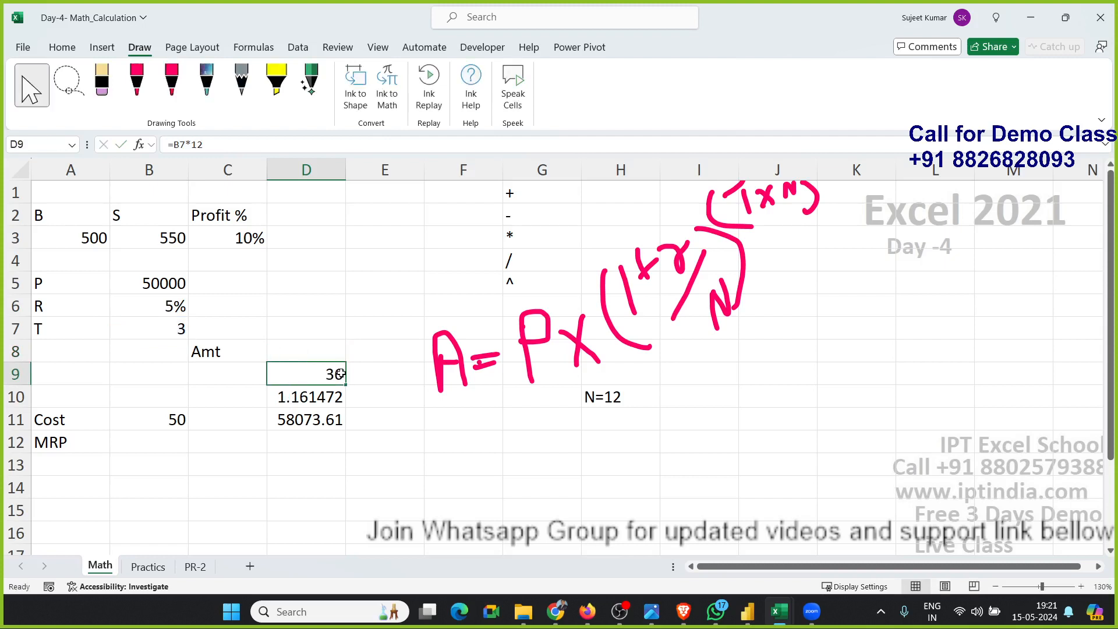
key("Down")
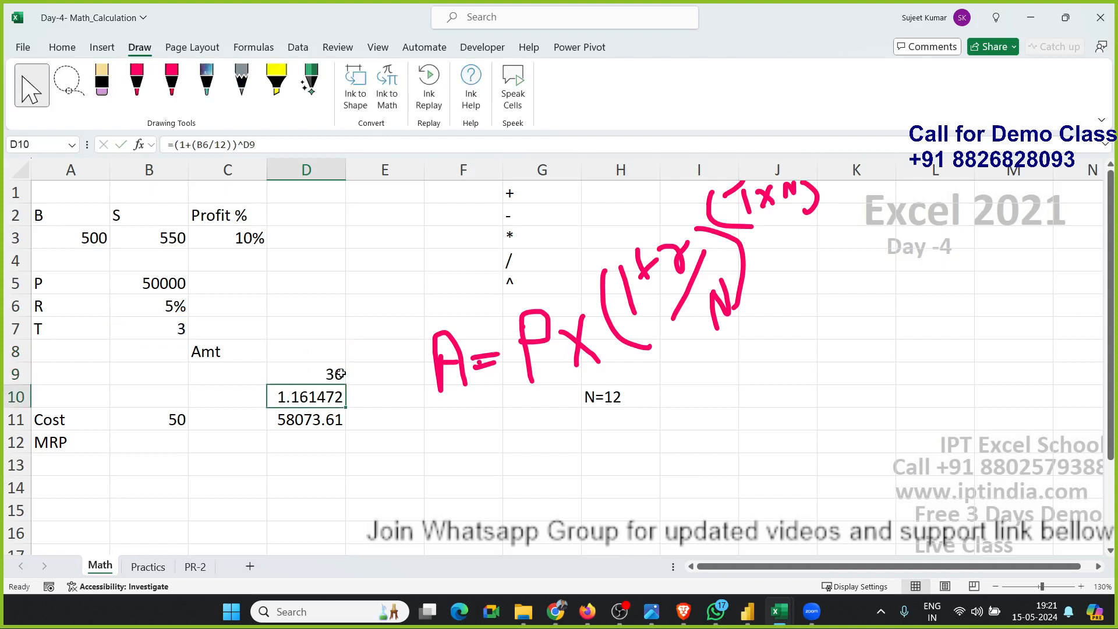
double_click(317, 399)
double_click(379, 396)
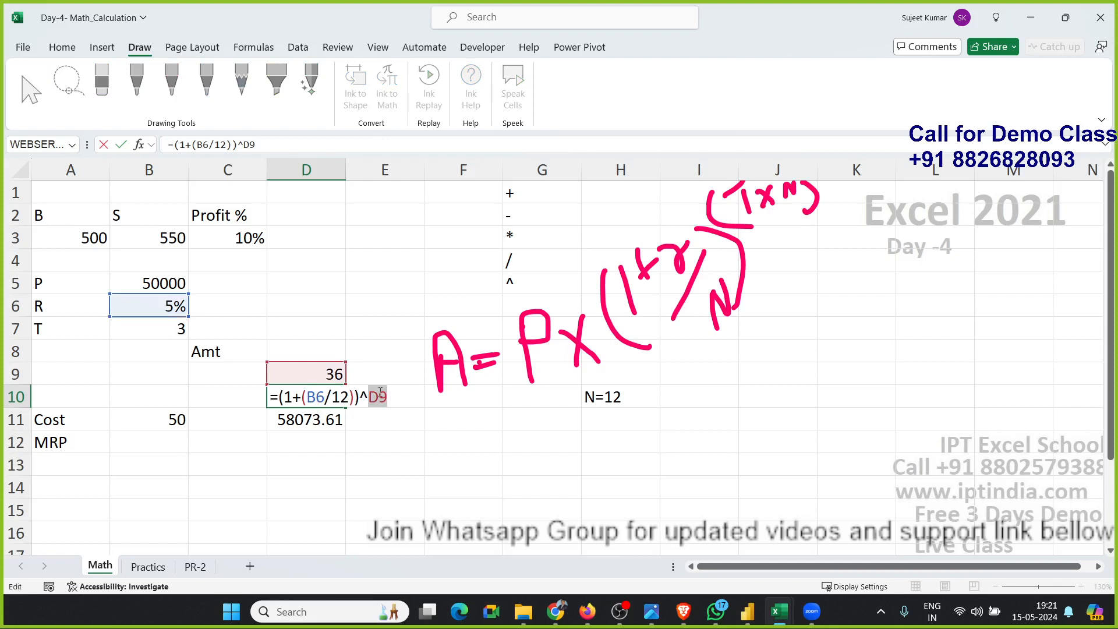
type("(")
type("B7*12)")
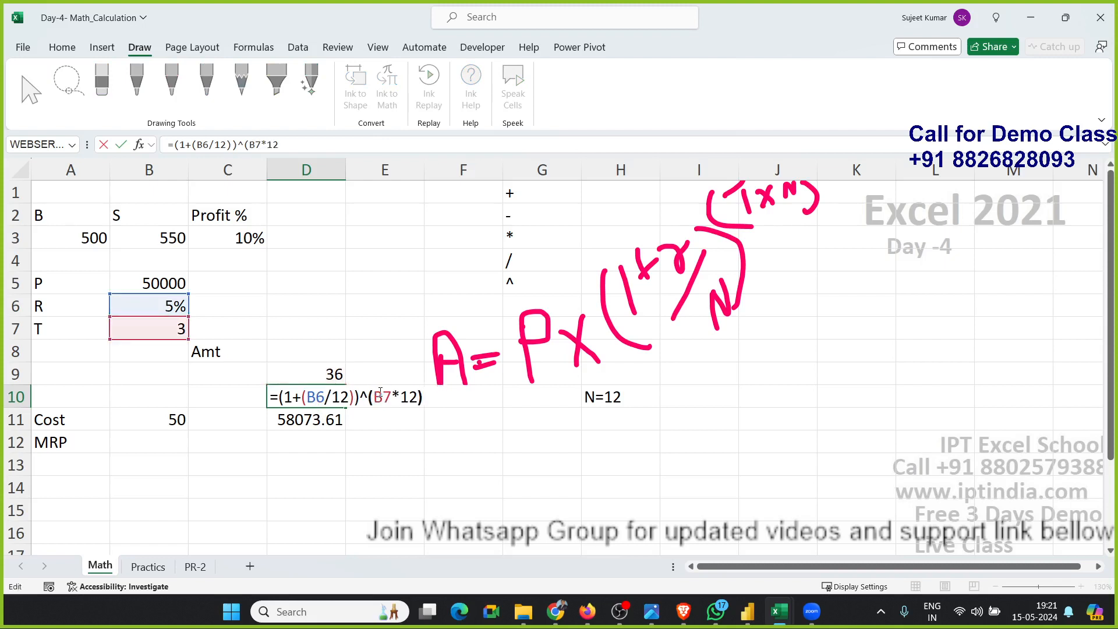
key("ctrl+Return")
key("Return")
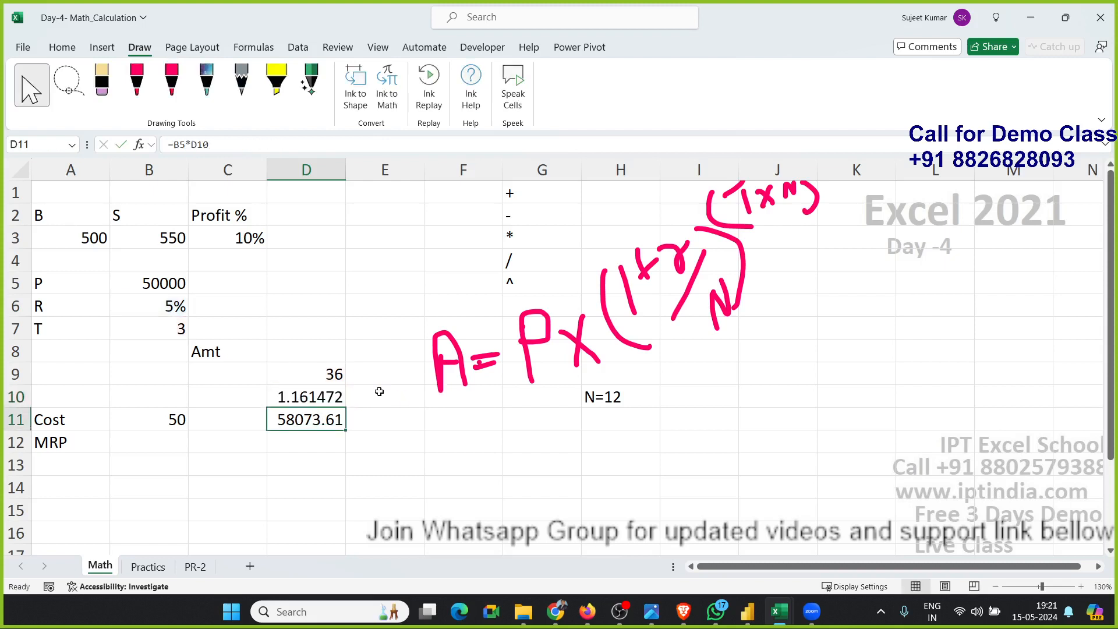
Clear the helper value in D9 and reopen D10 to review its combined formula.
key("Up")
key("Up")
key("Delete")
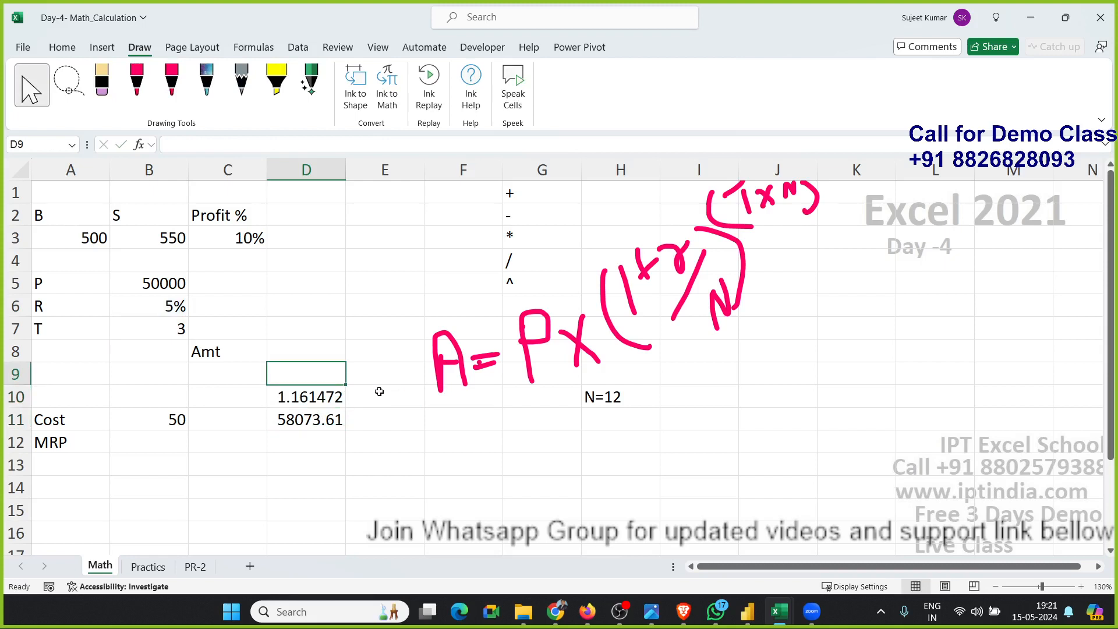
left_click(317, 396)
double_click(316, 396)
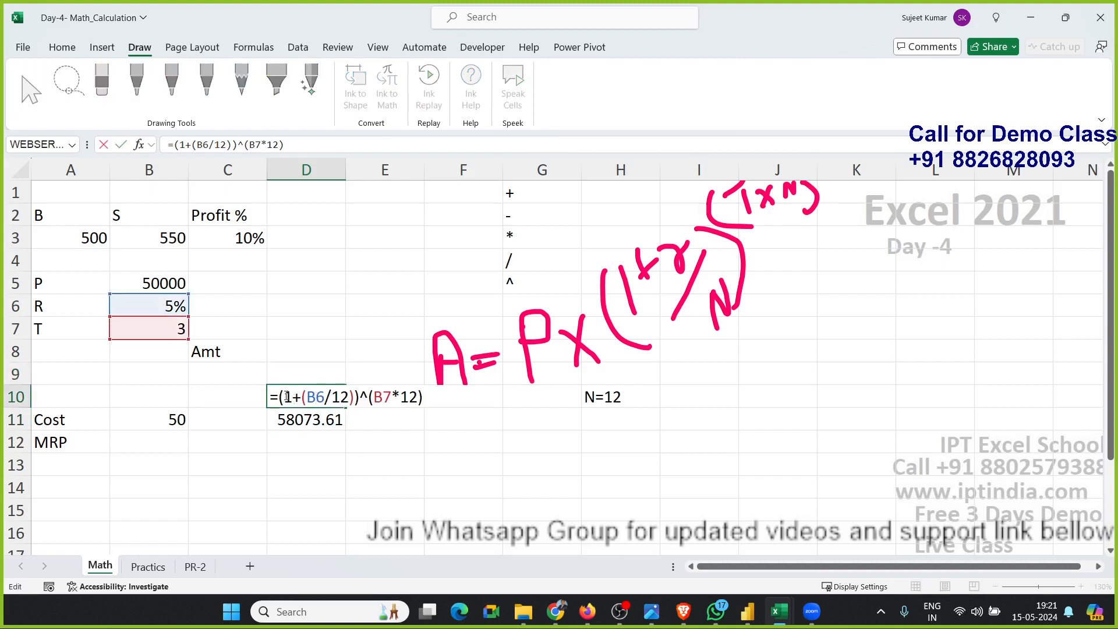
Replace the D10 reference in D11's formula with the full compounding expression, giving =B5*((1+(B6/12))^(B7*12)).
left_click_drag(280, 397, 456, 393)
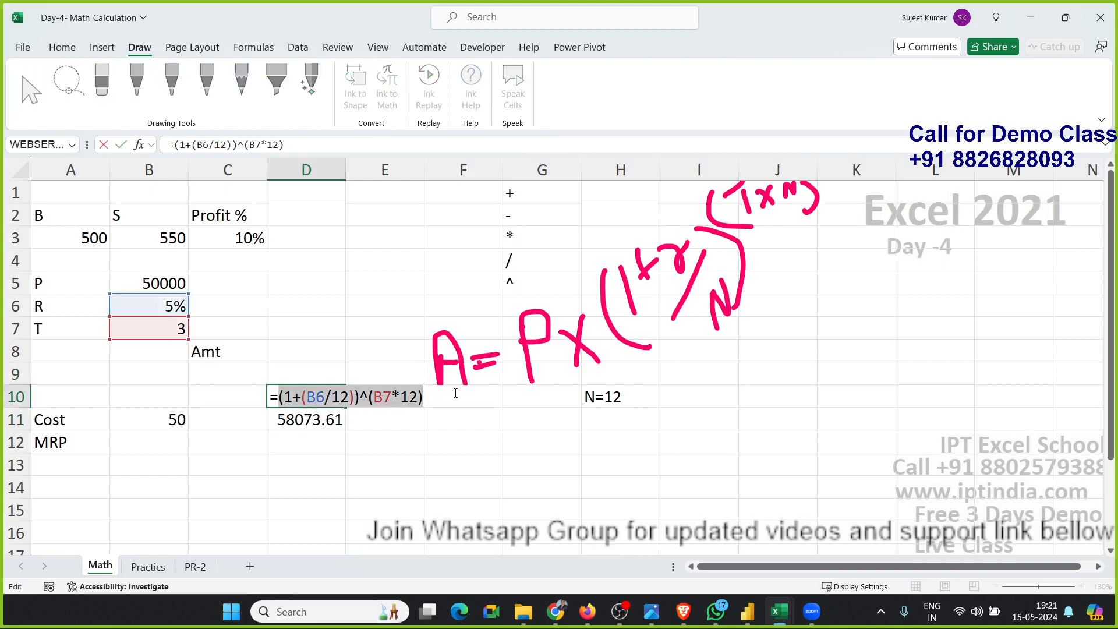
key("Escape")
left_click(307, 420)
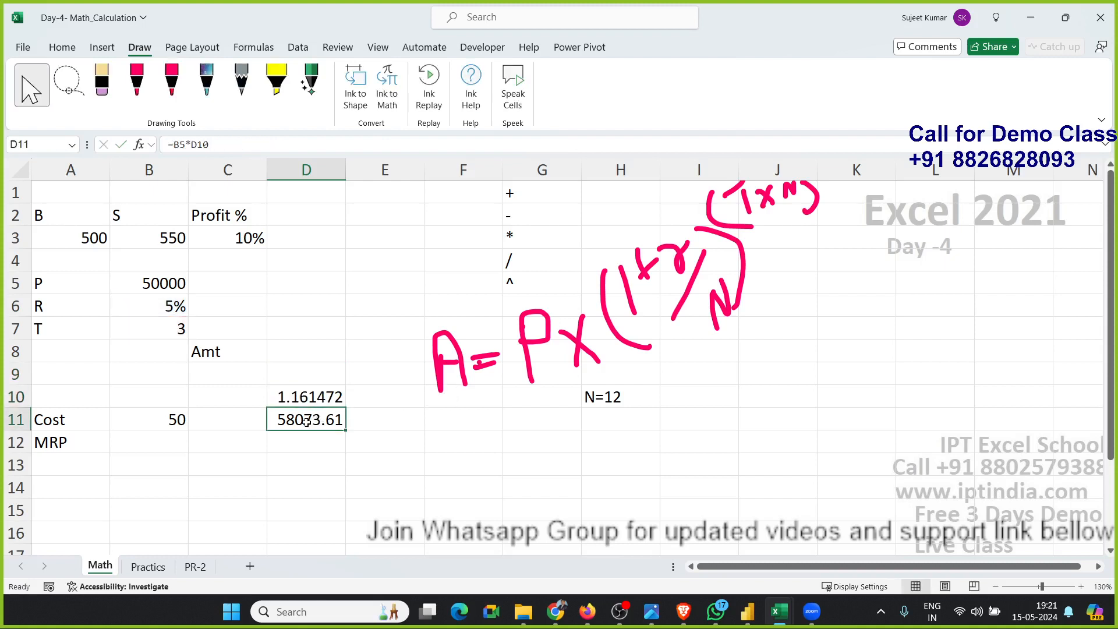
double_click(307, 420)
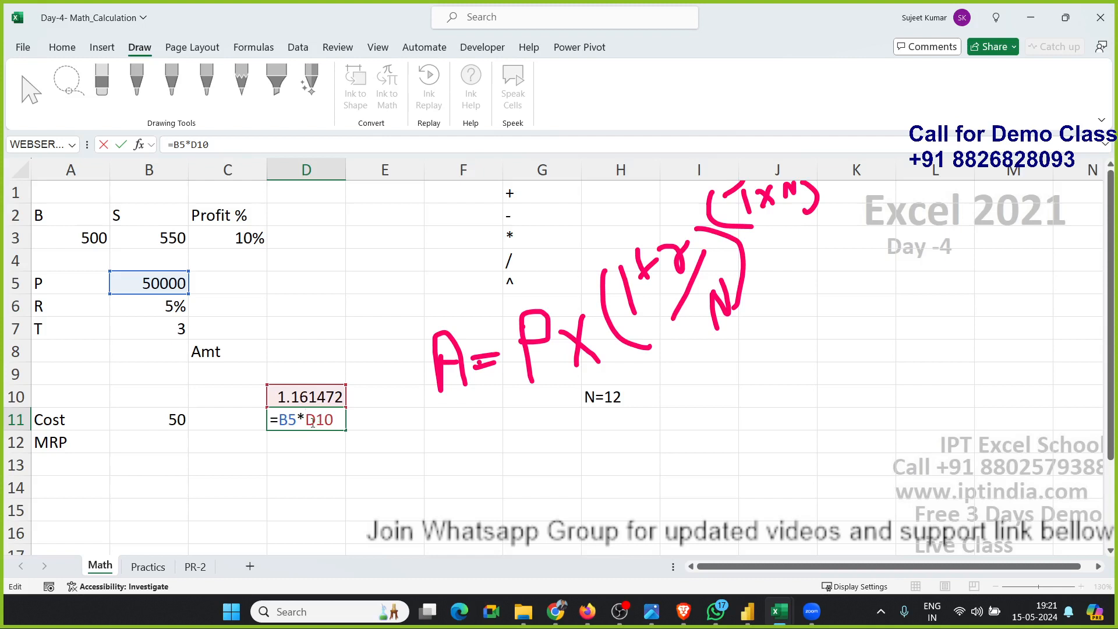
double_click(315, 420)
type("(")
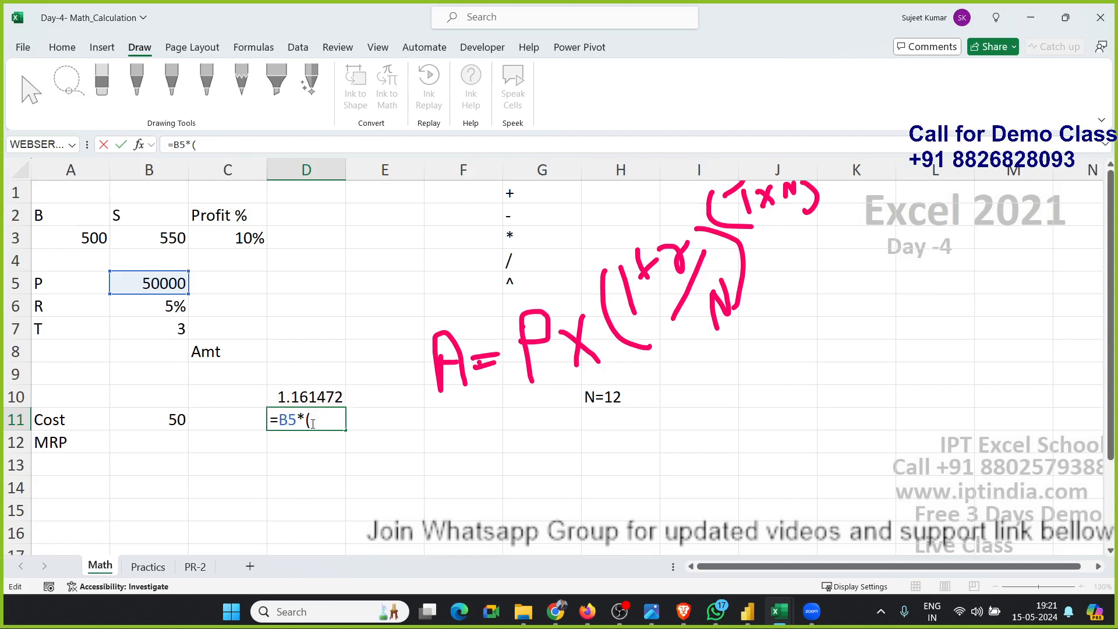
type("(1+(B6/12))^(B7*12))")
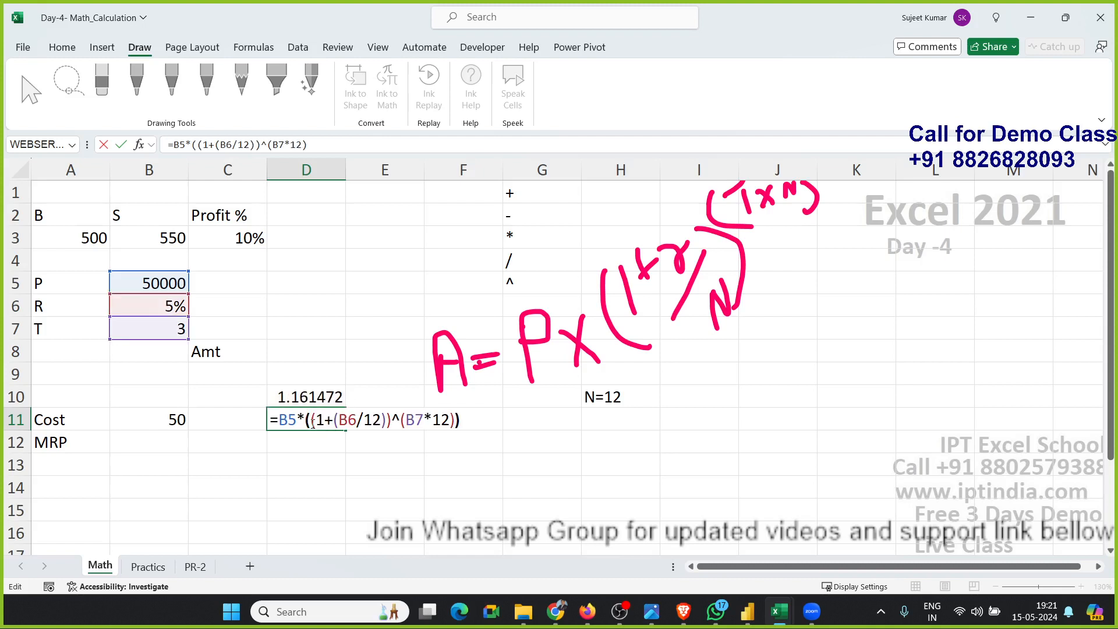
key("Return")
Clear the now redundant helper formula in D10.
key("Up")
key("Up")
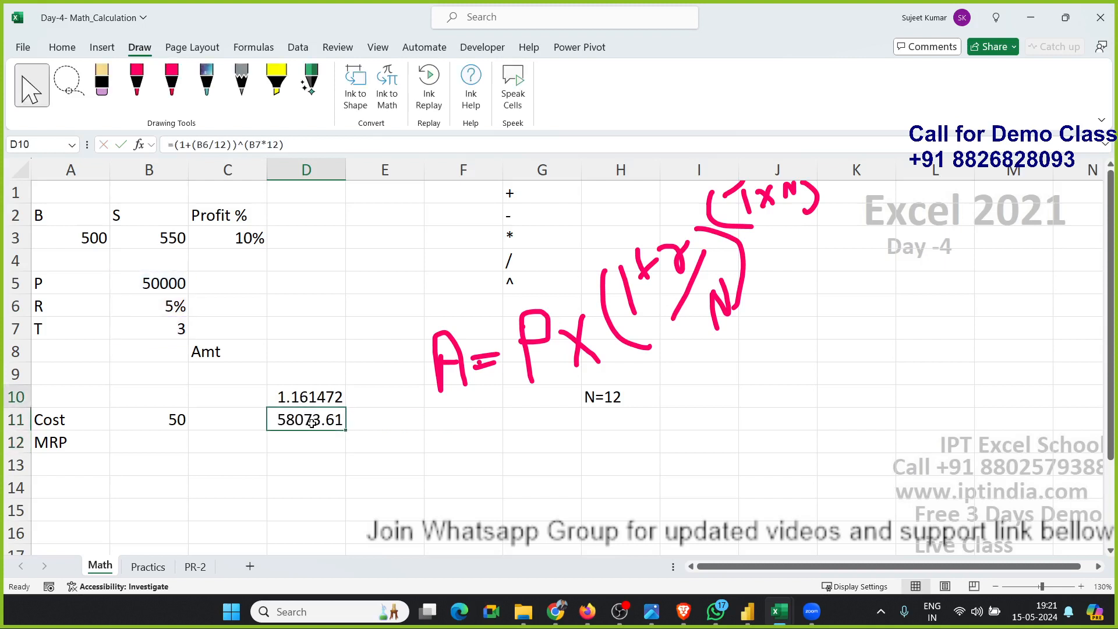
key("Delete")
Move the combined amount formula from D11 to C9, under the Amt label.
left_click(313, 423)
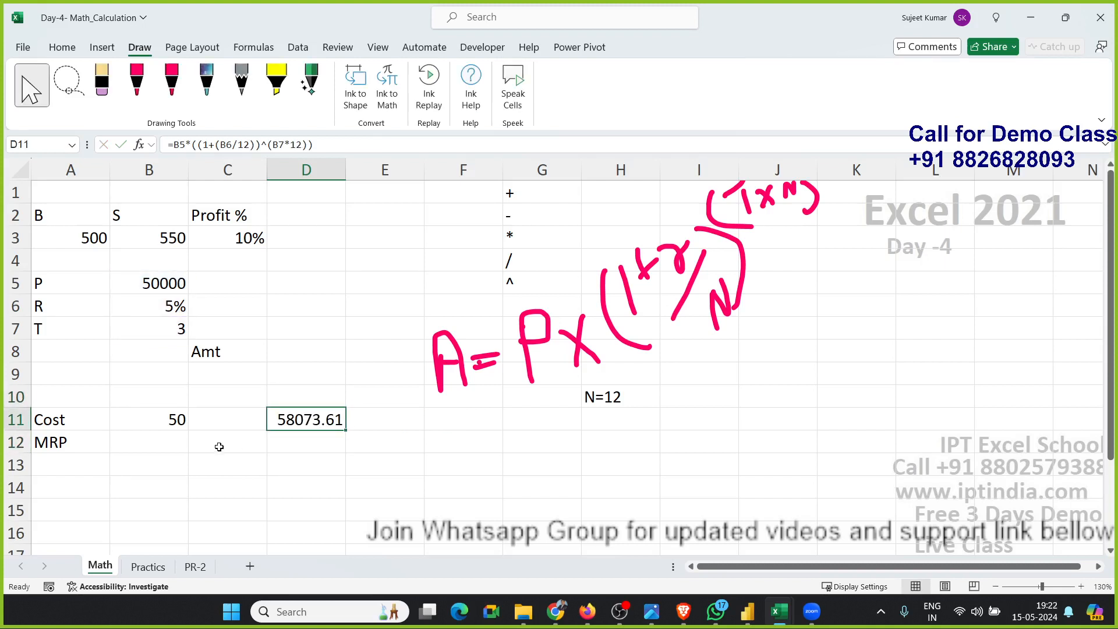
left_click_drag(289, 413, 229, 374)
double_click(229, 375)
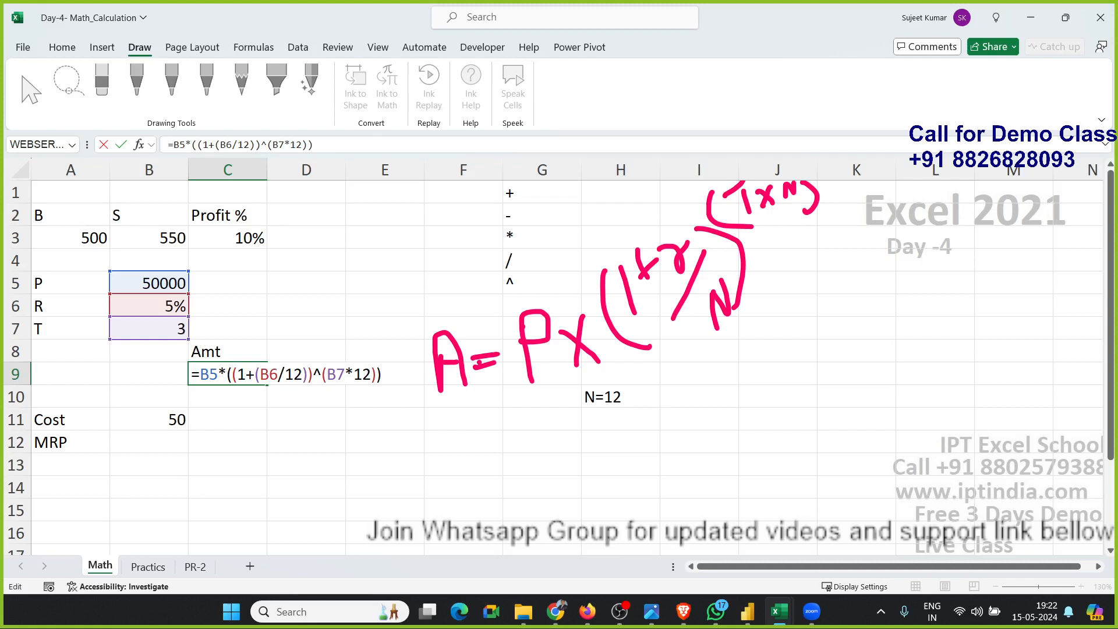
key("alt+Tab")
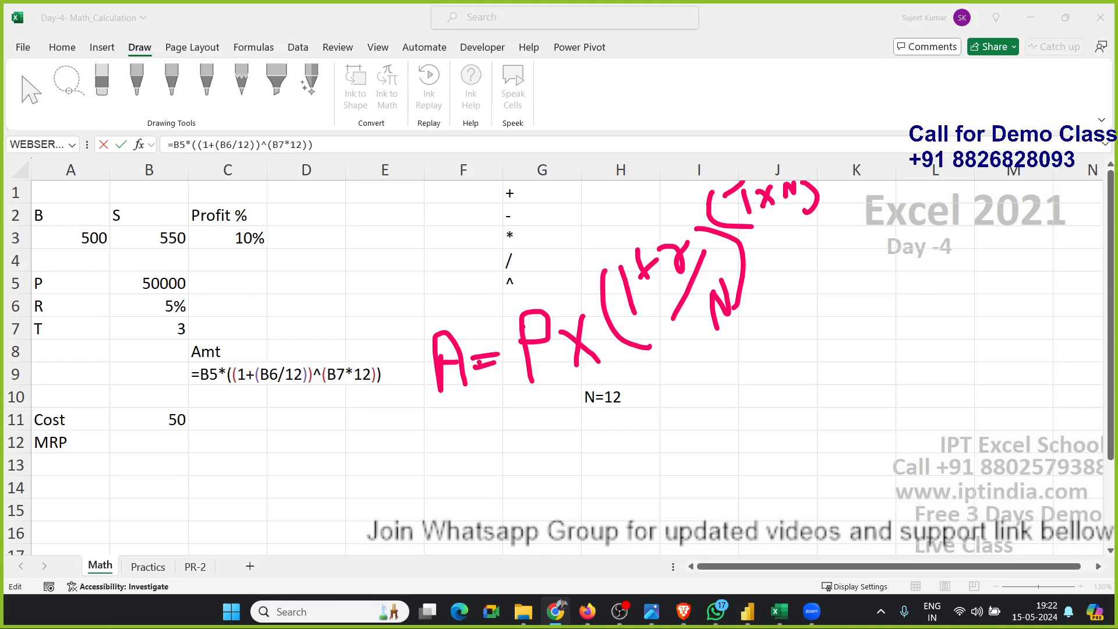
left_click(428, 427)
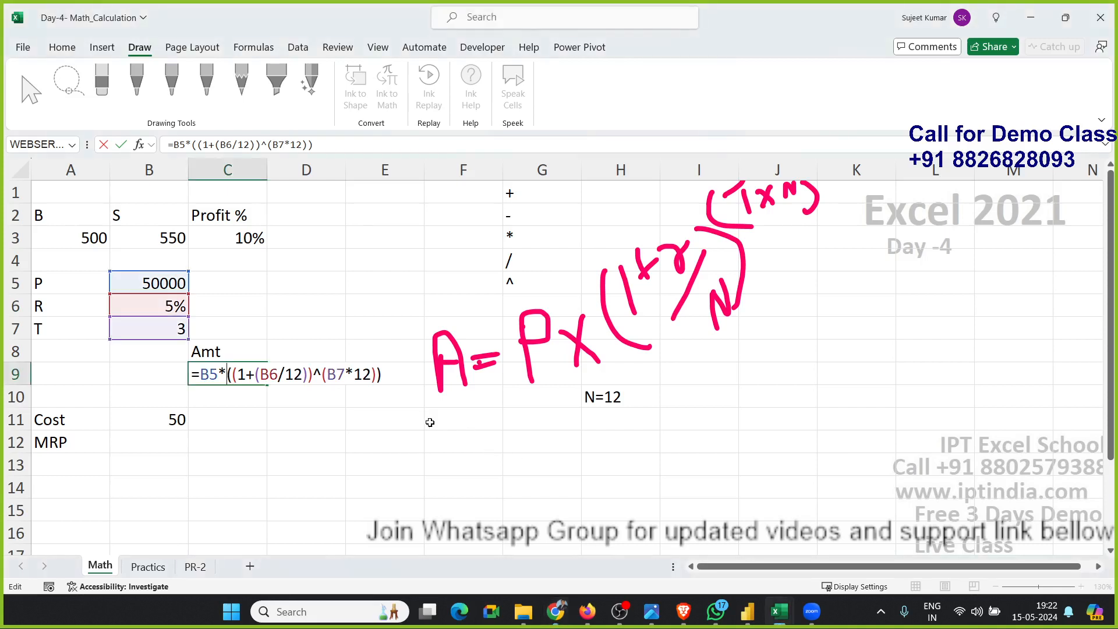
key("Return")
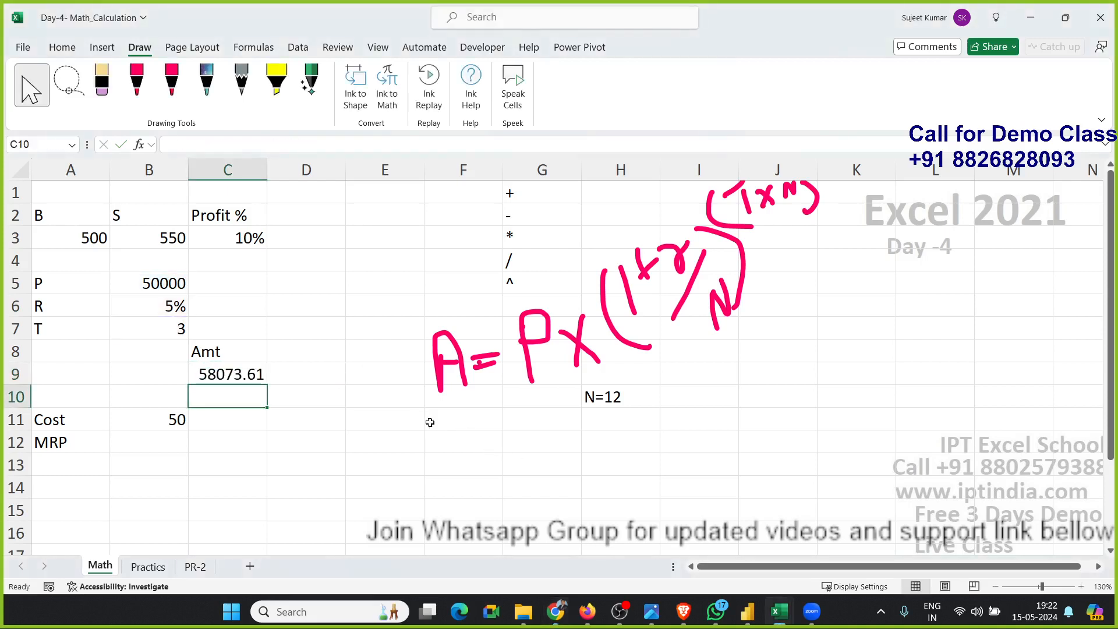
Delete the handwritten ink formula annotations from the sheet.
left_click(514, 352)
key("Delete")
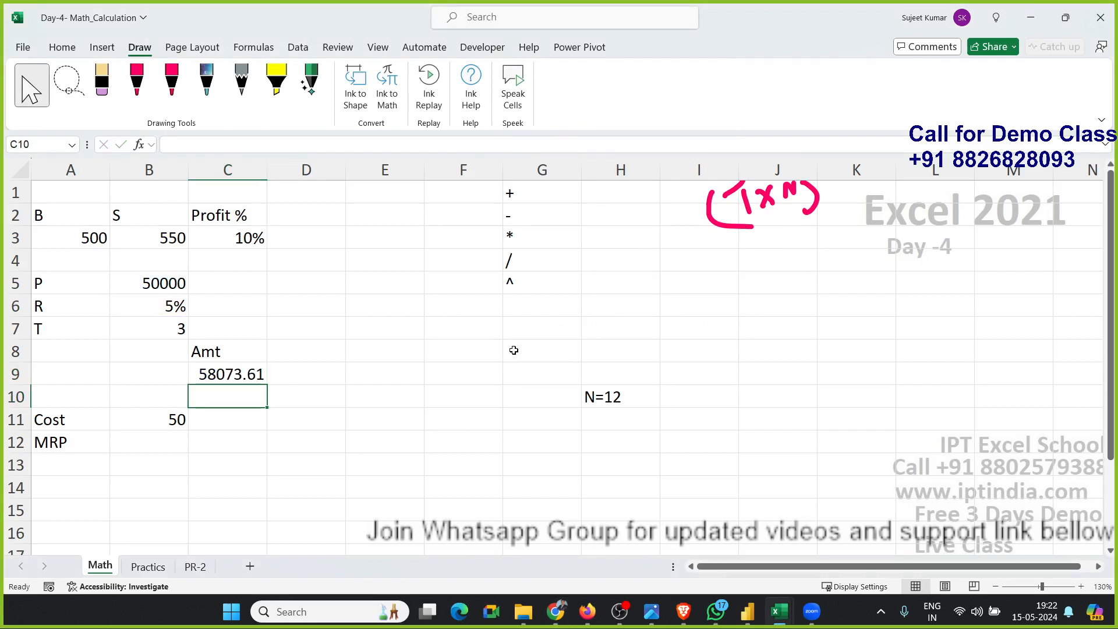
left_click(730, 225)
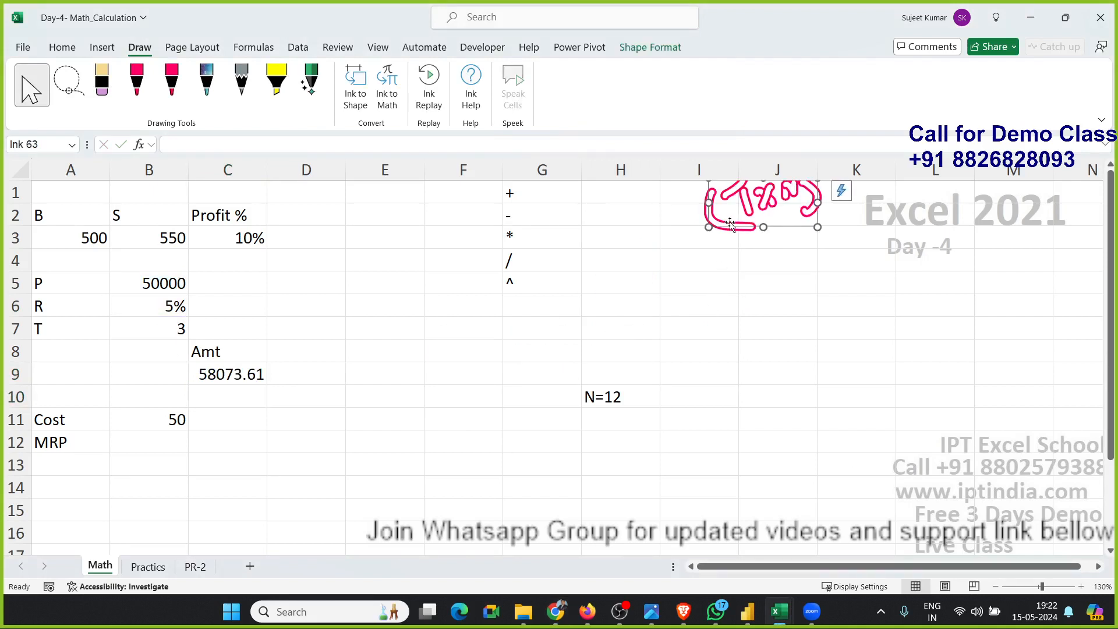
key("Delete")
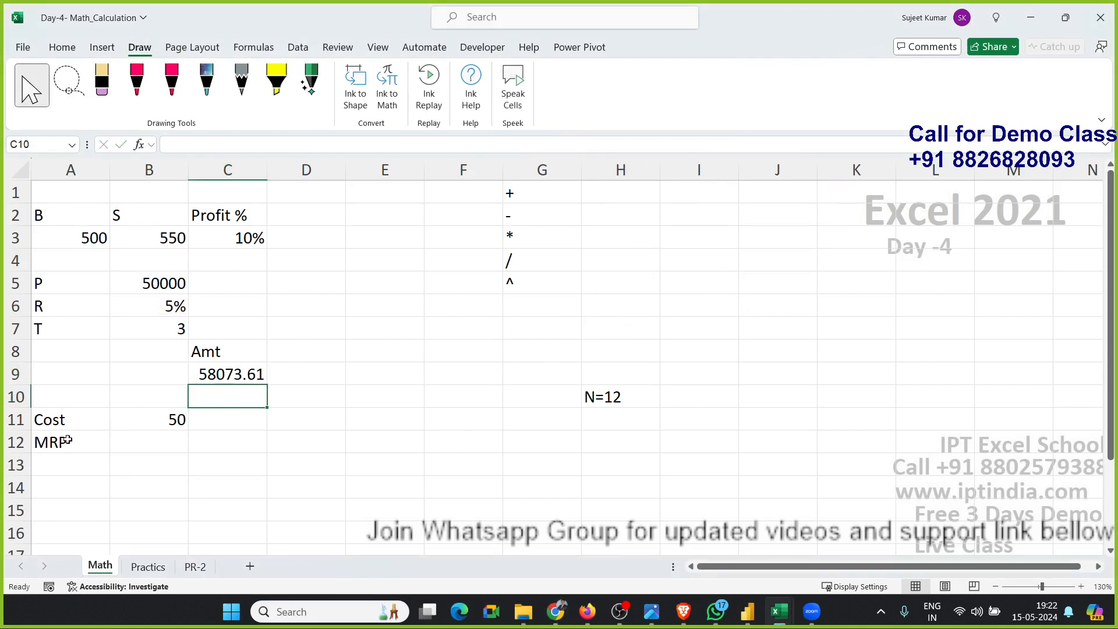
In D12, enter a formula taking 5% of the cost in B11: =B11*5%.
left_click(145, 446)
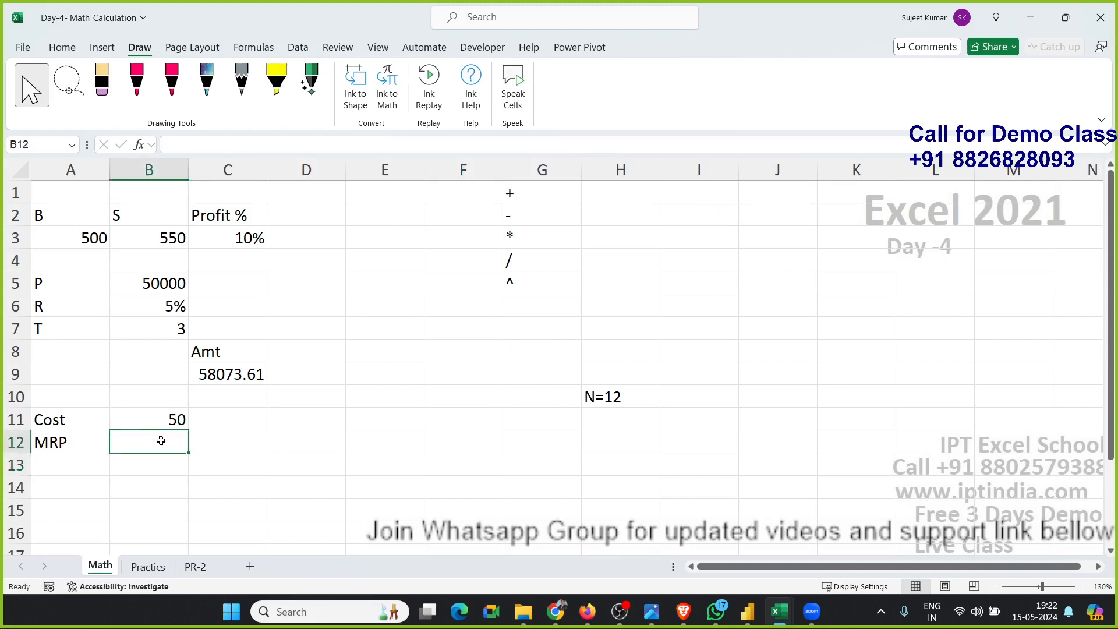
left_click(303, 443)
type("=")
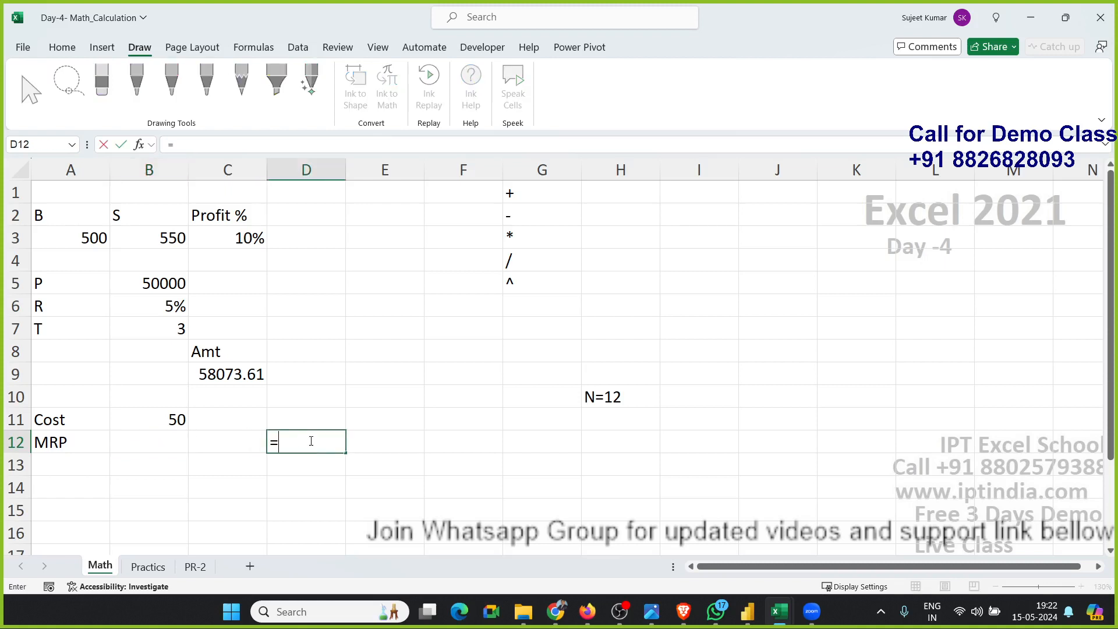
key("Left")
key("Up")
key("Left")
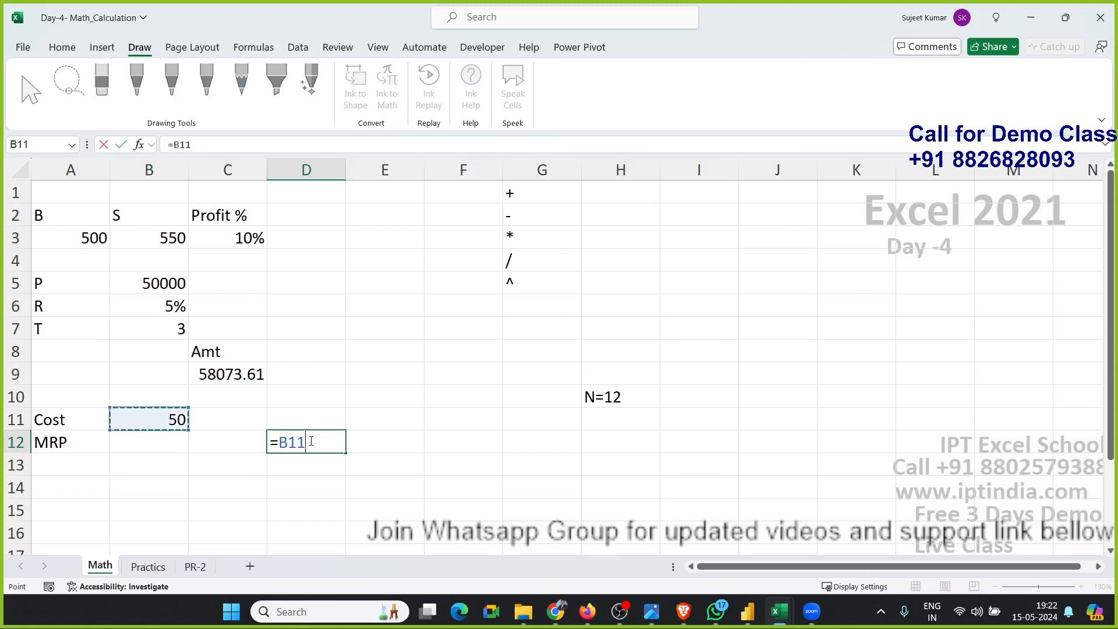
type("*5%")
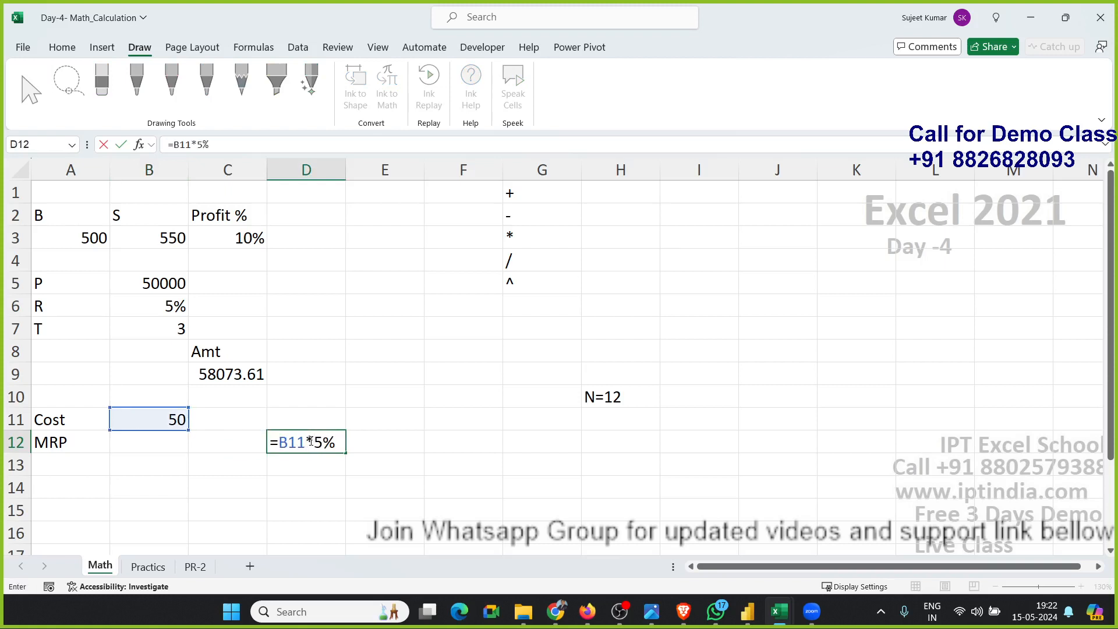
key("Return")
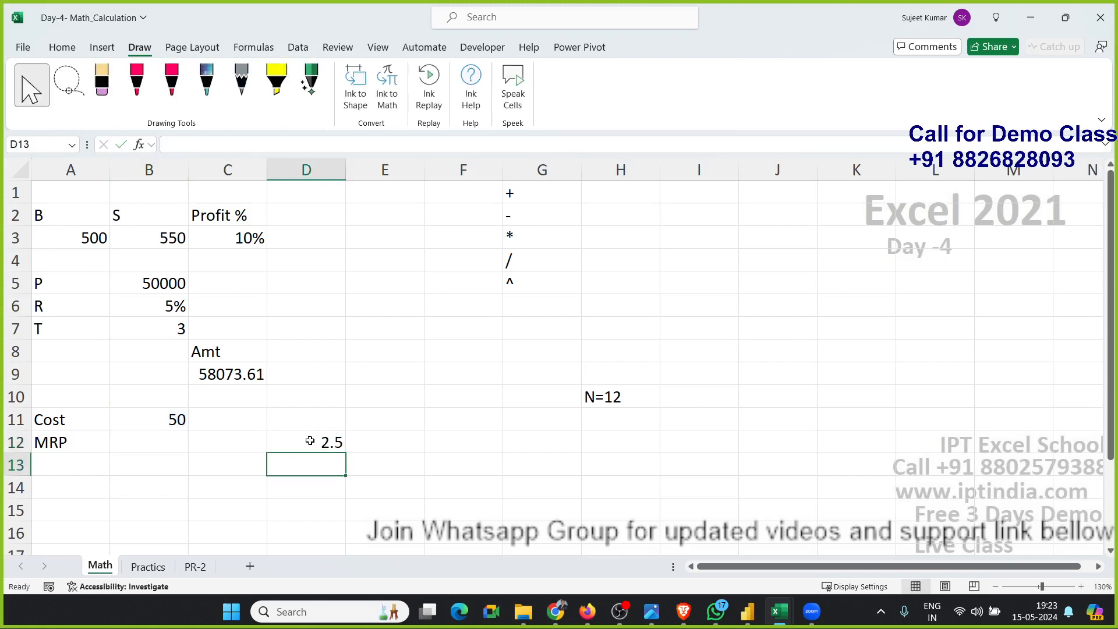
In D13, add the cost and the 5% markup with =B11+D12.
type("=")
key("Left")
key("Left")
key("Up")
key("Up")
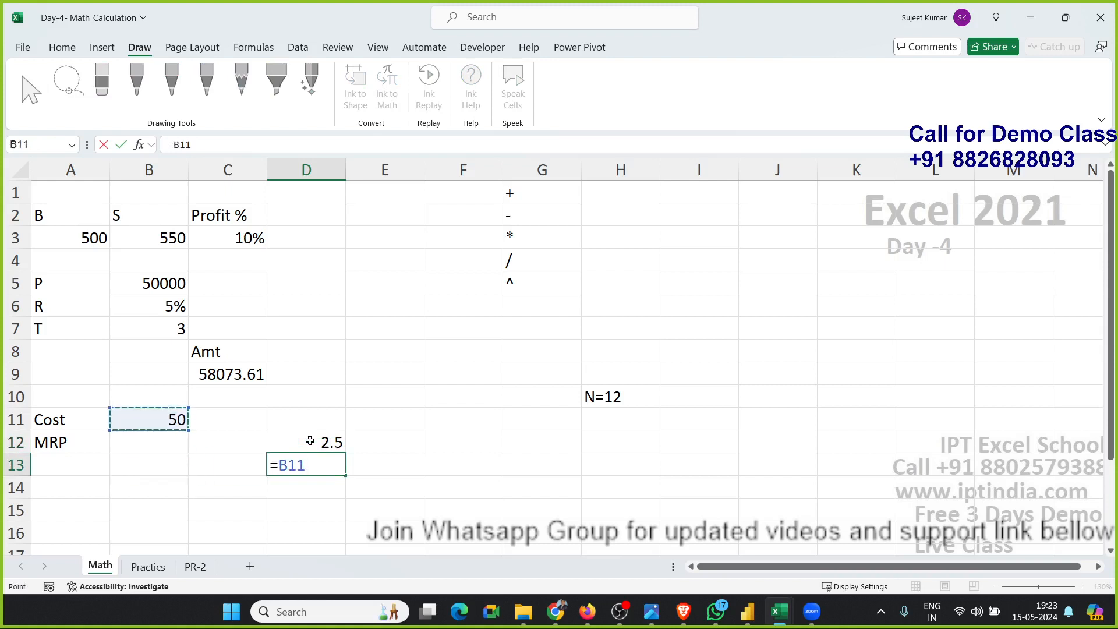
type("+")
key("Return")
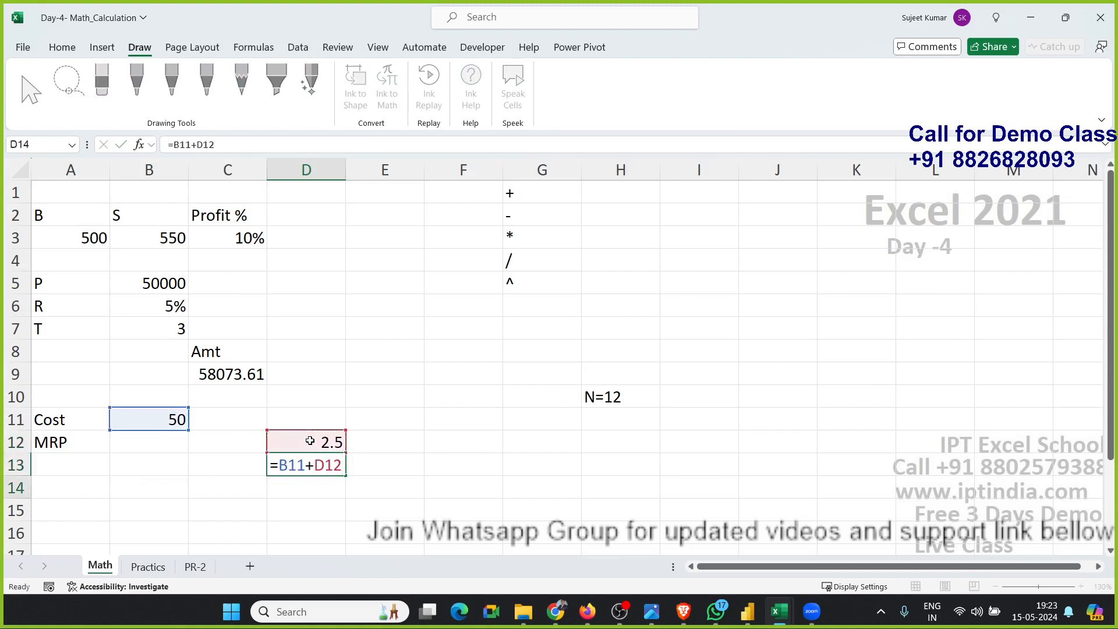
In E12, calculate 10% of D13 with =D13*10%.
key("Right")
key("Up")
key("Up")
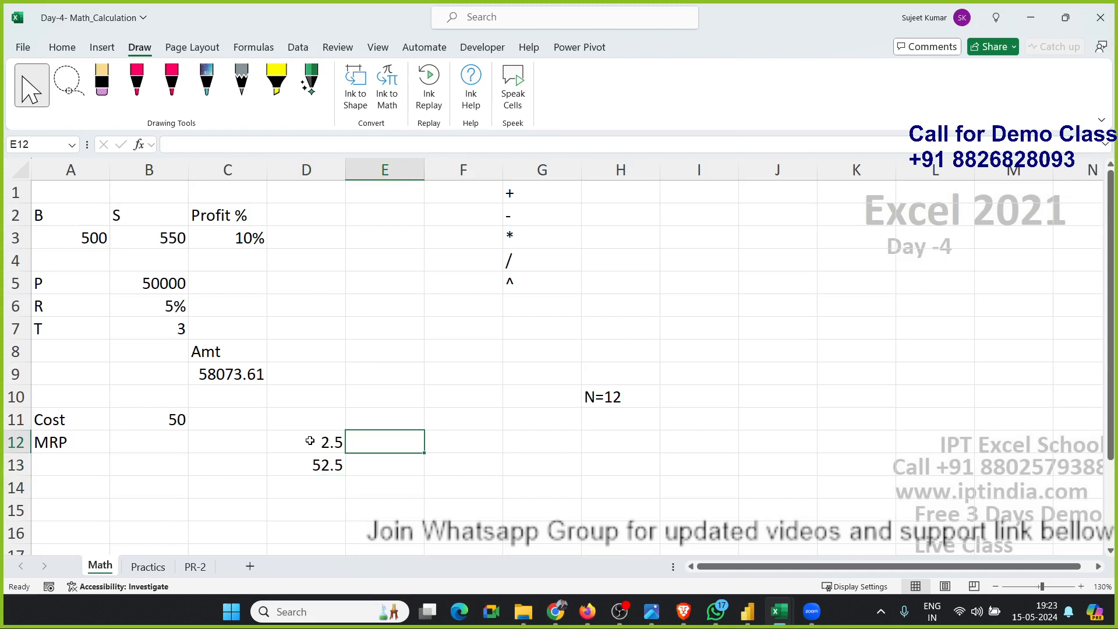
type("=")
key("Down")
key("Left")
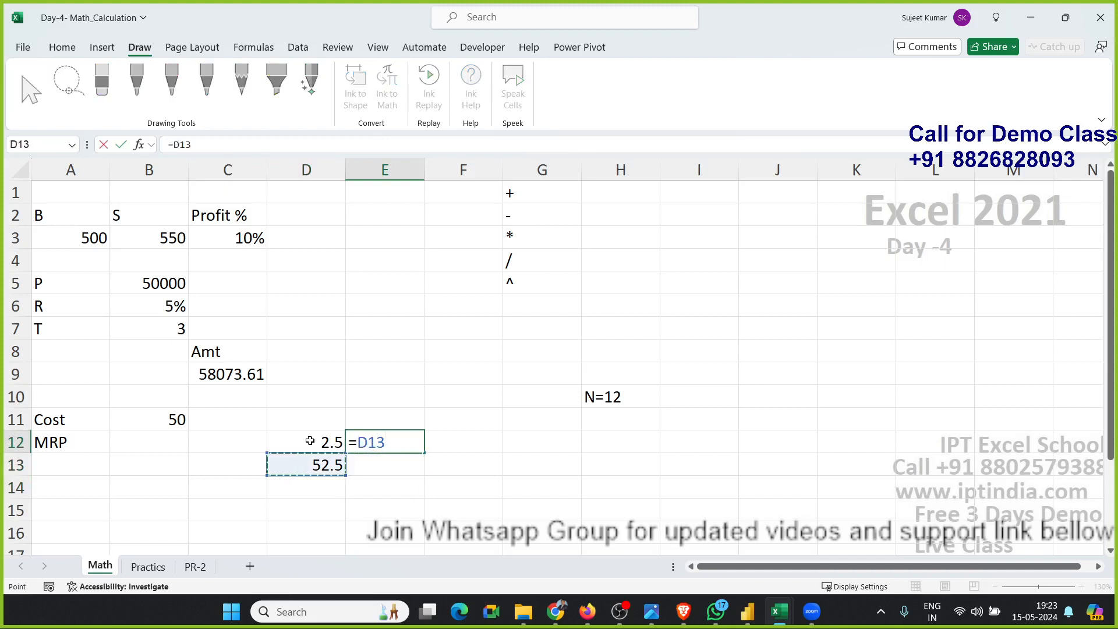
type("*")
type("10%")
key("Return")
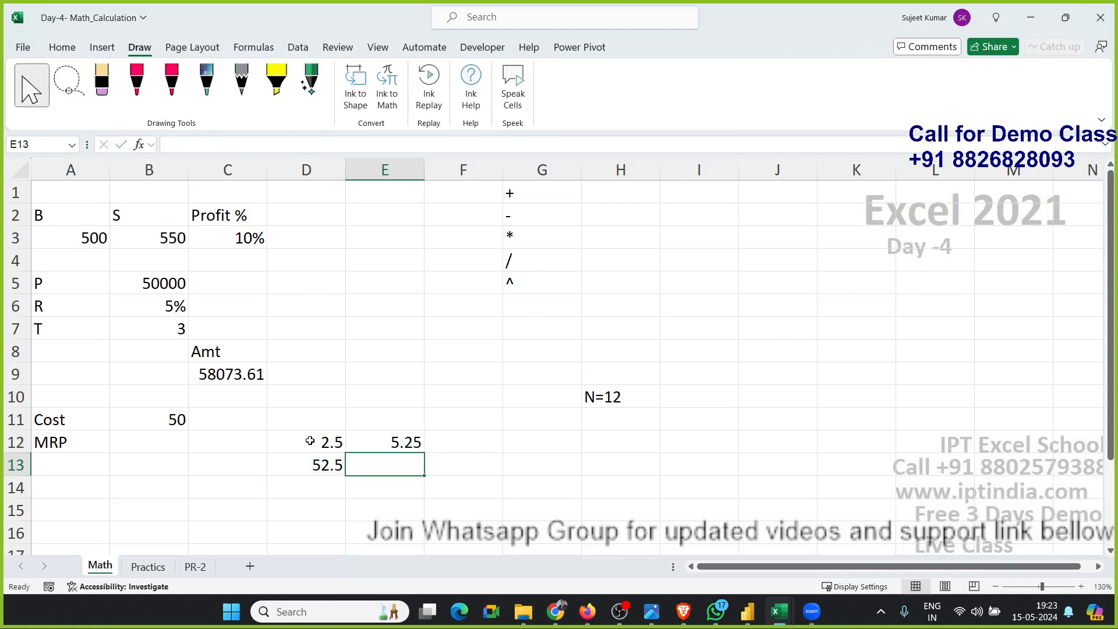
In E13, add D13 and E12 with =D13+E12.
type("=")
key("Left")
type("+")
key("Up")
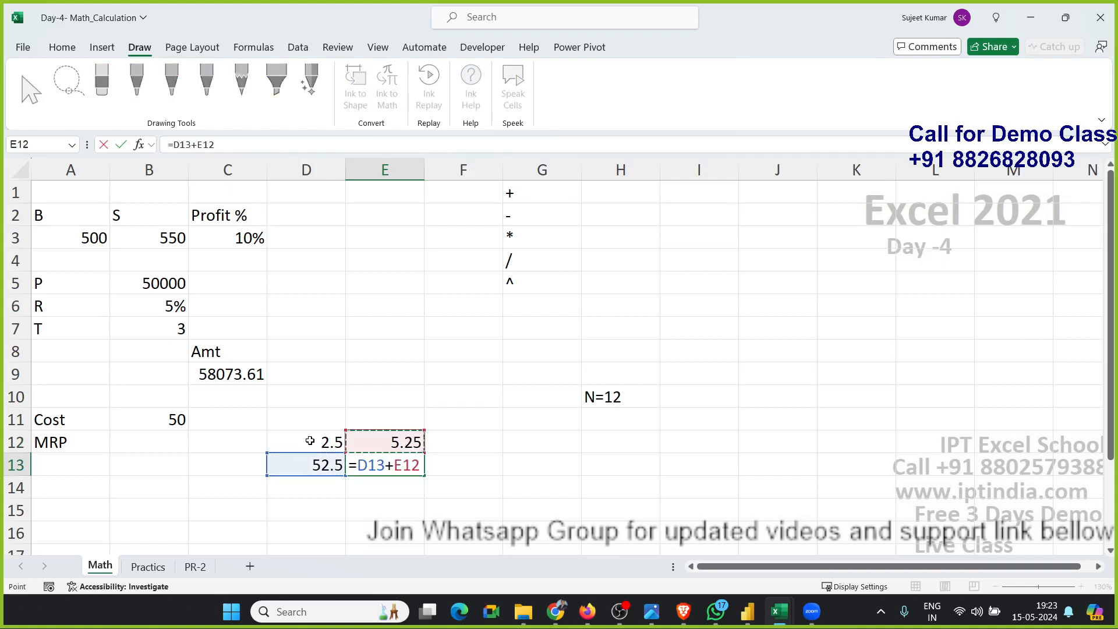
key("Return")
In F12, calculate 15% of E13 with =E13*15%.
key("Up")
key("Right")
key("Up")
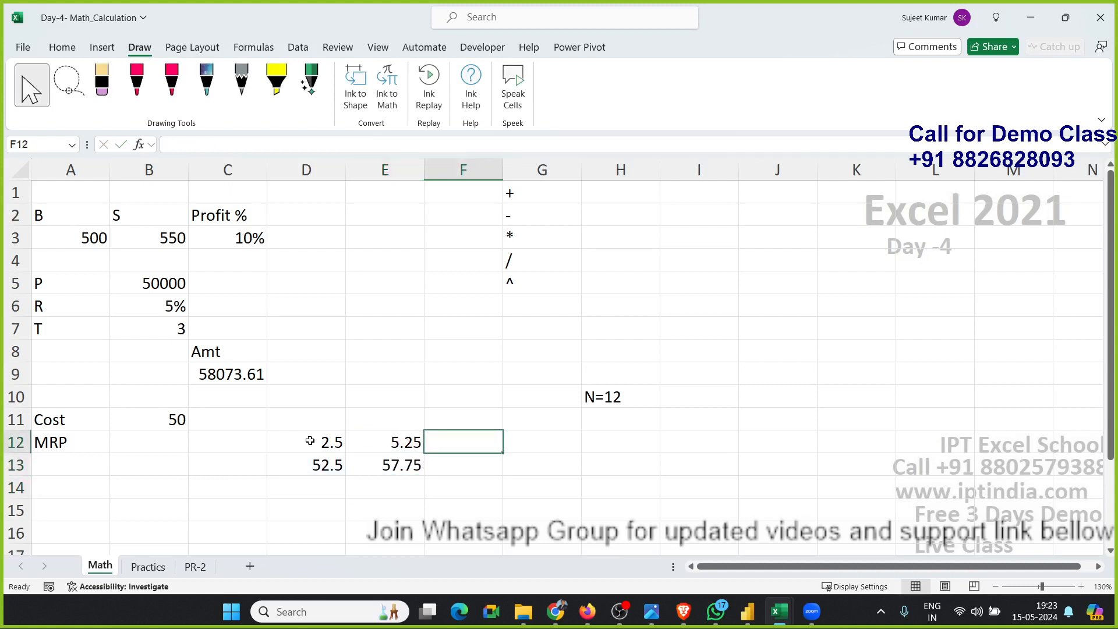
type("=")
key("Down")
key("Left")
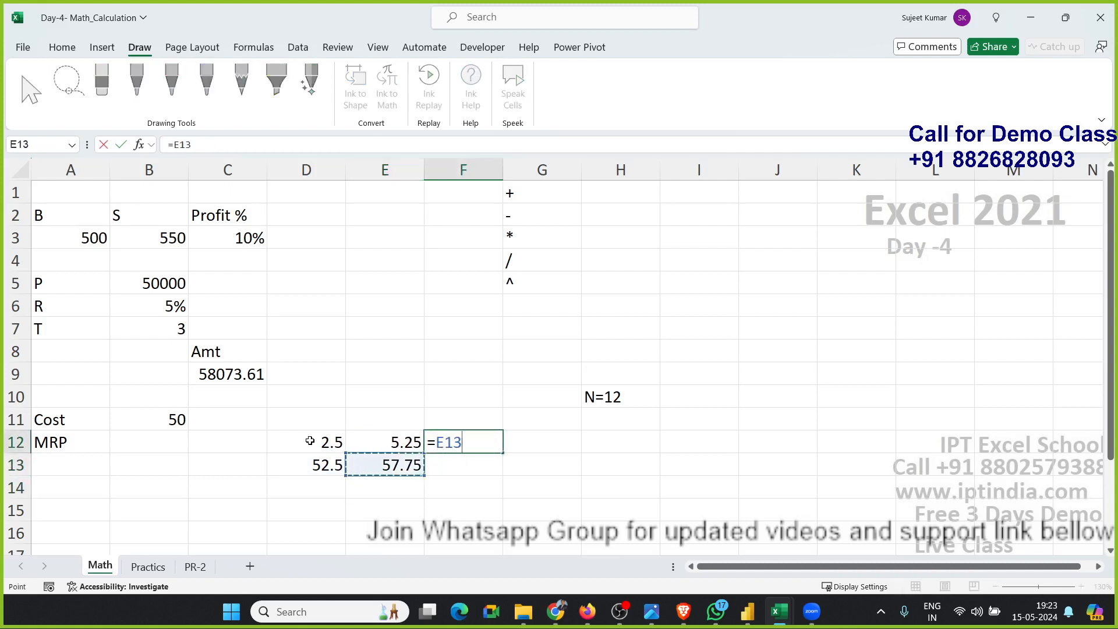
type("*15%")
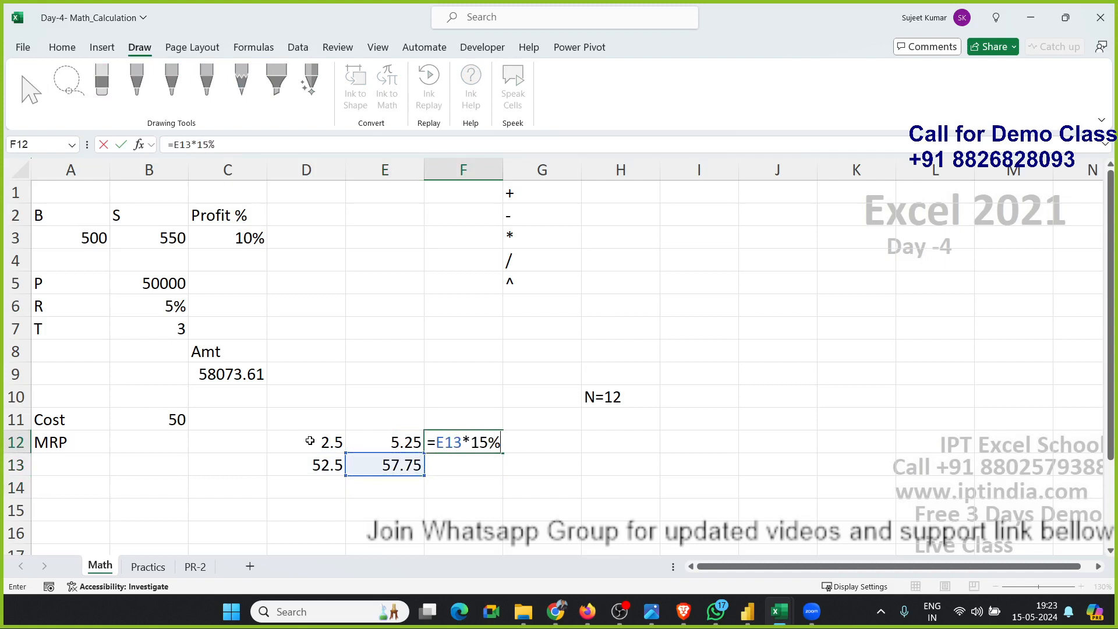
key("Return")
In F13, add E13 and F12 with =E13+F12.
type("=")
key("Left")
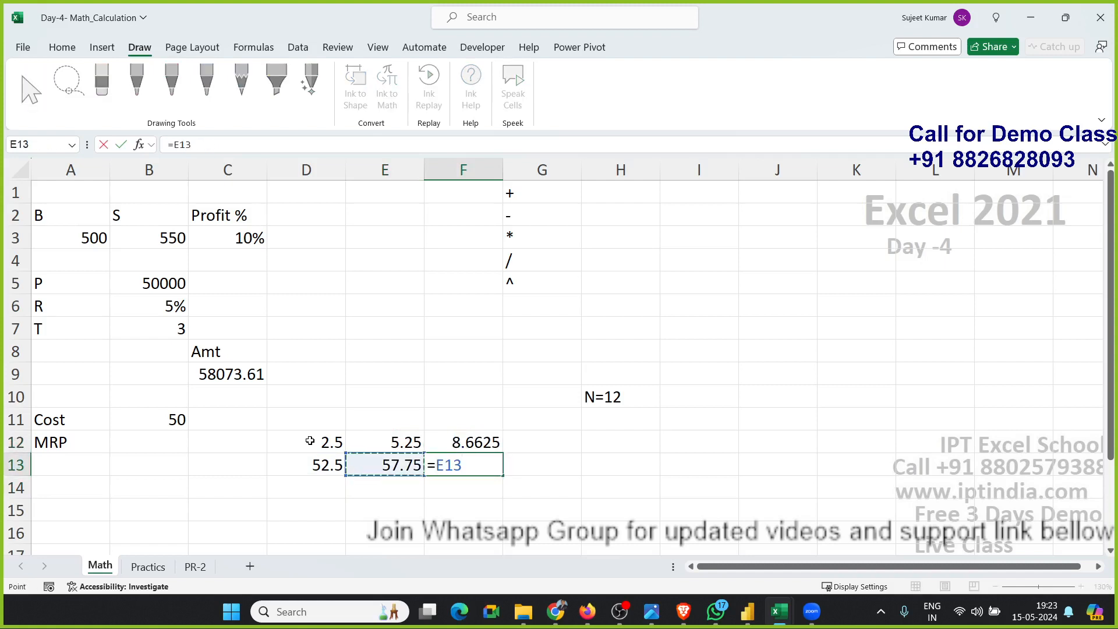
type("+")
key("Up")
key("Return")
key("Up")
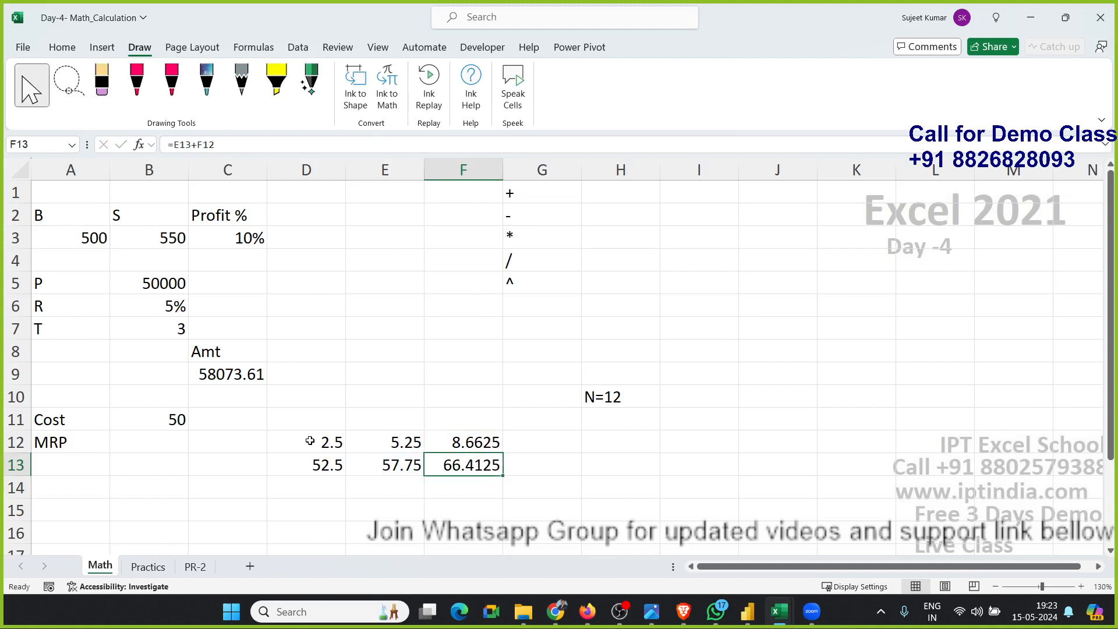
key("Up")
key("Down")
key("Right")
key("Up")
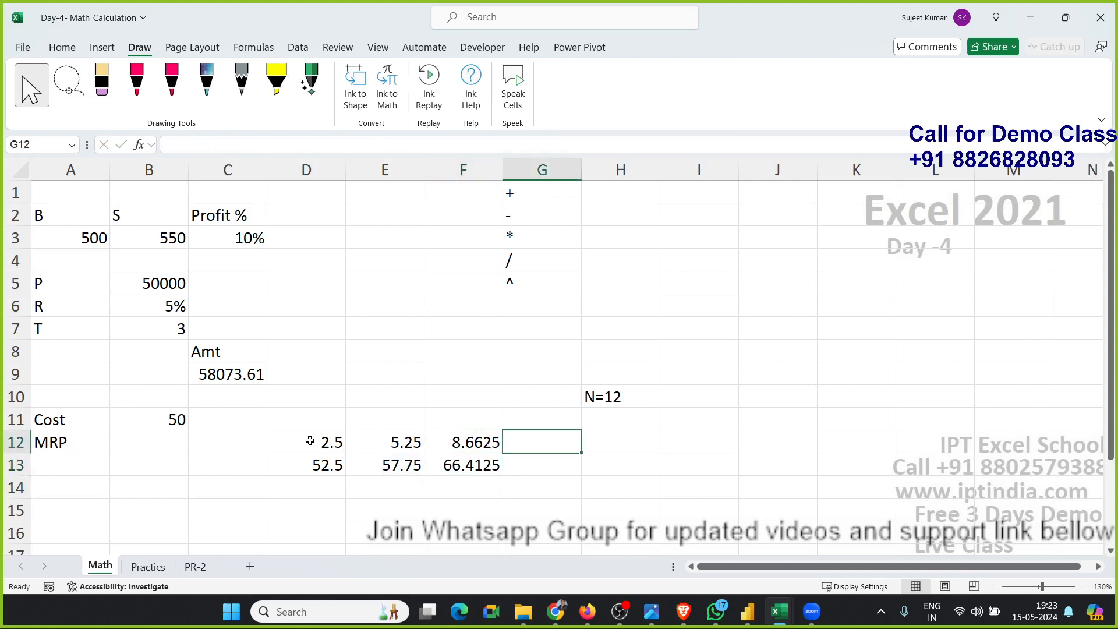
type("=")
key("Escape")
Select the markup cell pairs in columns D to F to review their values.
key("Left")
key("Left")
key("Left")
key("shift+Down")
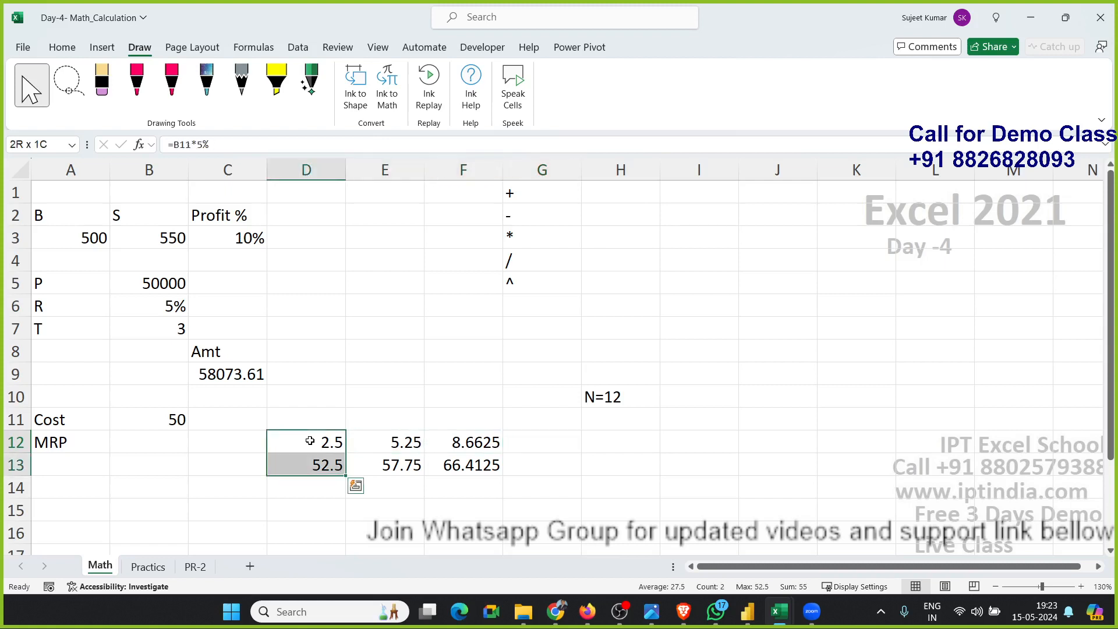
key("Right")
key("shift+Down")
key("Right")
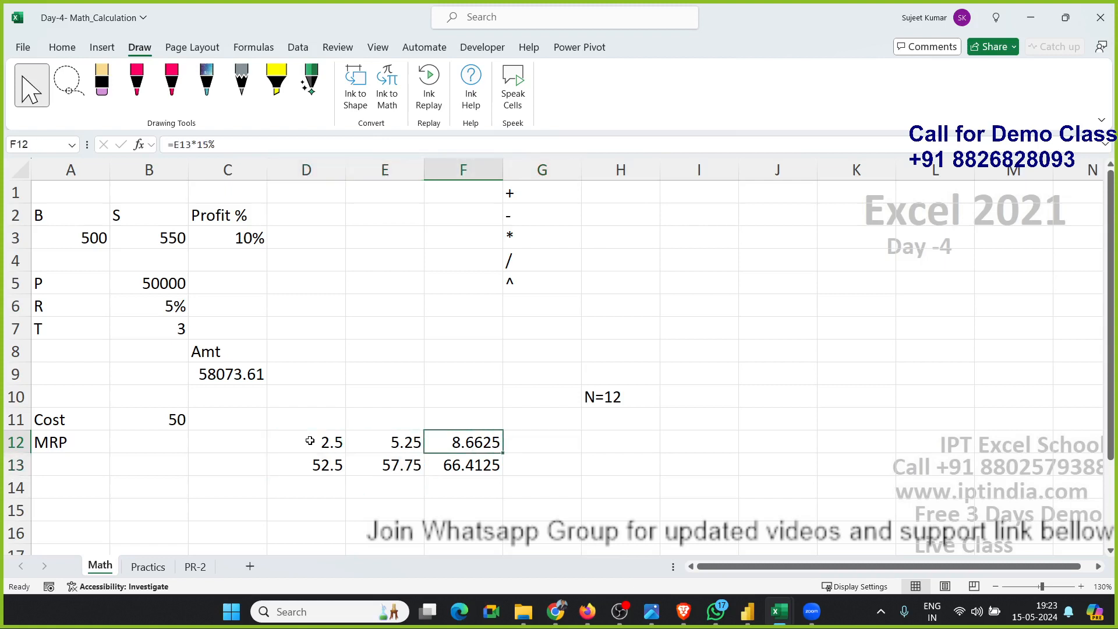
key("shift+Down")
In G12, calculate 20% of F13 with =F13*20%.
key("Right")
type("=")
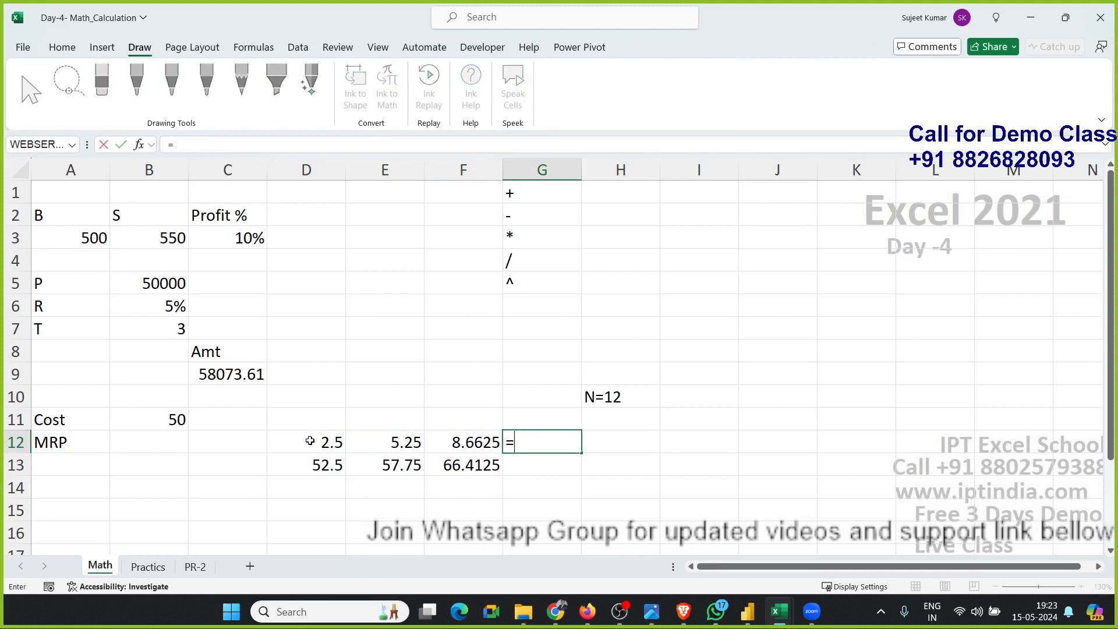
key("Down")
key("Left")
type("*")
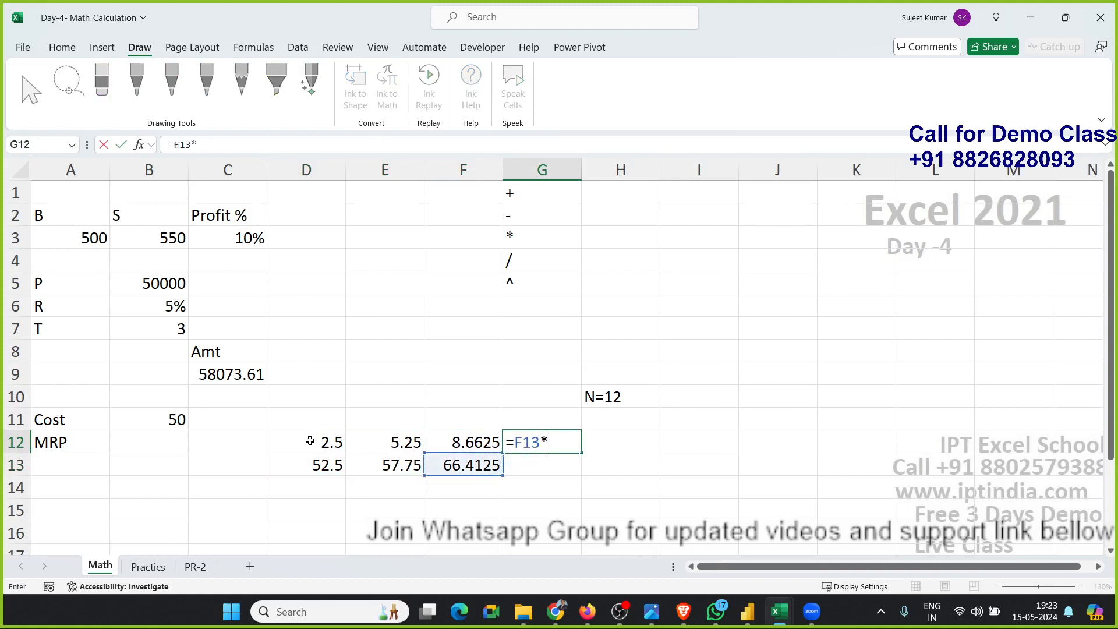
type("20%")
key("Return")
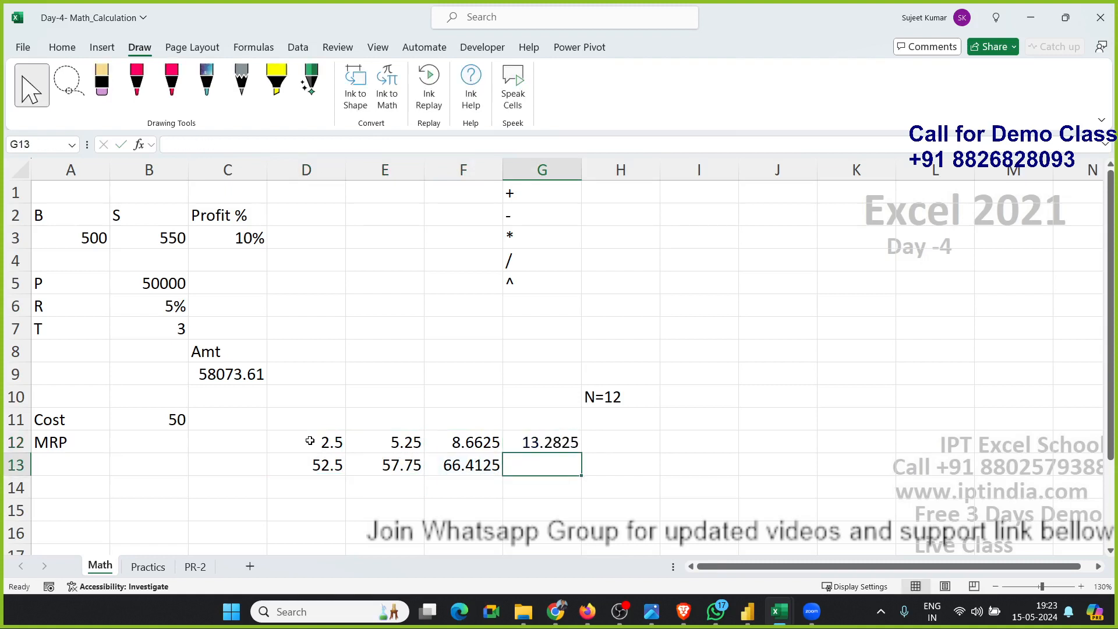
In G13, add F13 and G12 with =F13+G12.
type("=")
key("Left")
type("+")
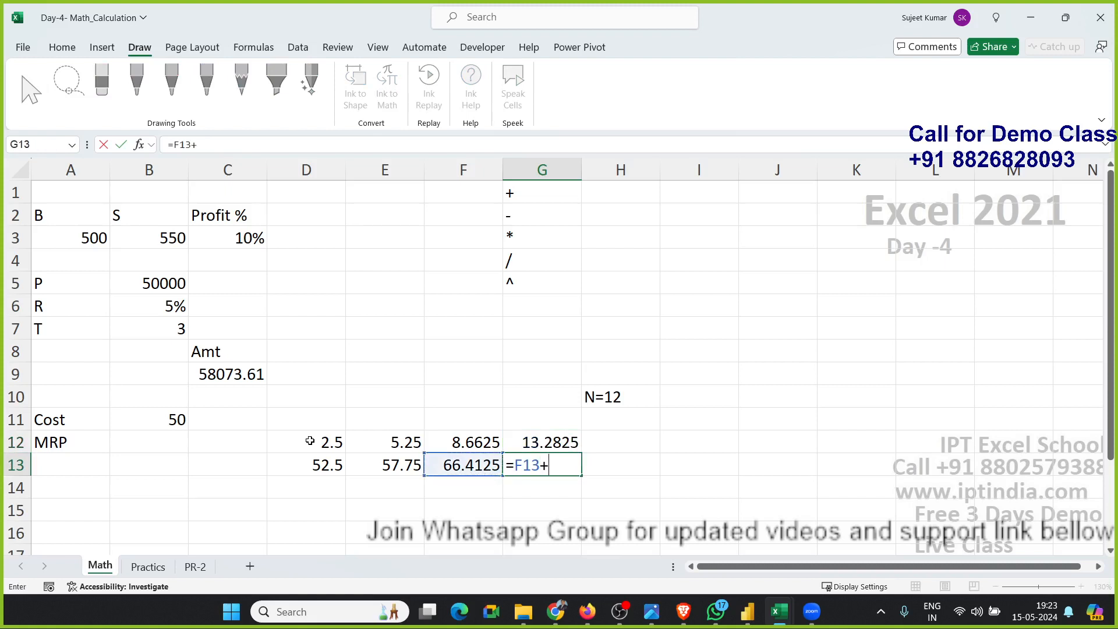
key("Up")
key("Return")
key("Up")
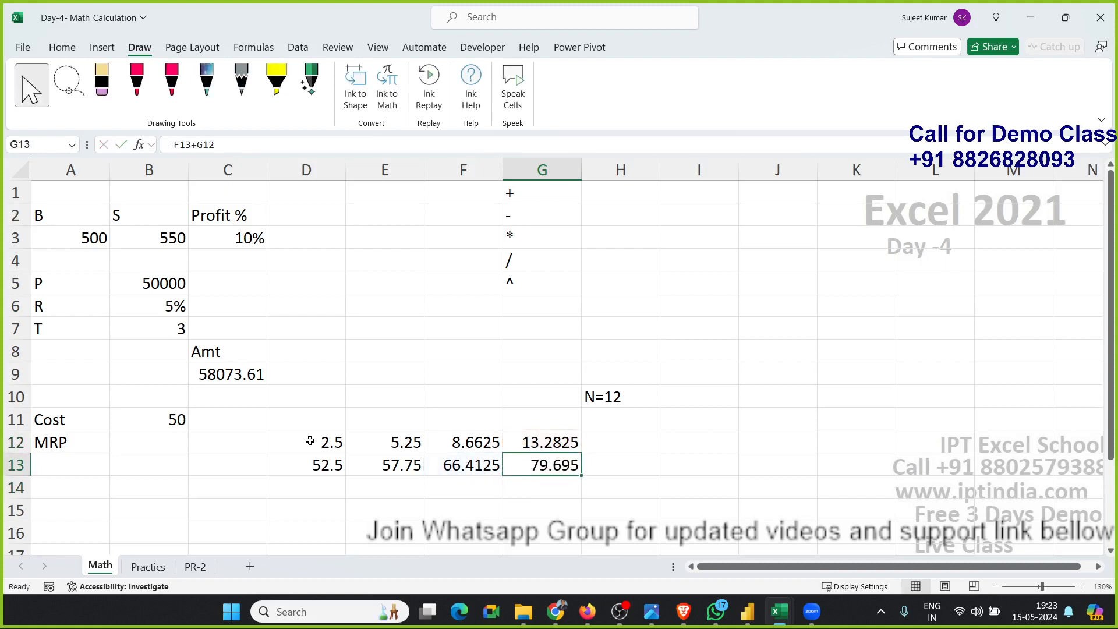
Select the whole markup block D12:G13 to review its values.
key("shift+Left")
key("shift+Left")
key("shift+Left")
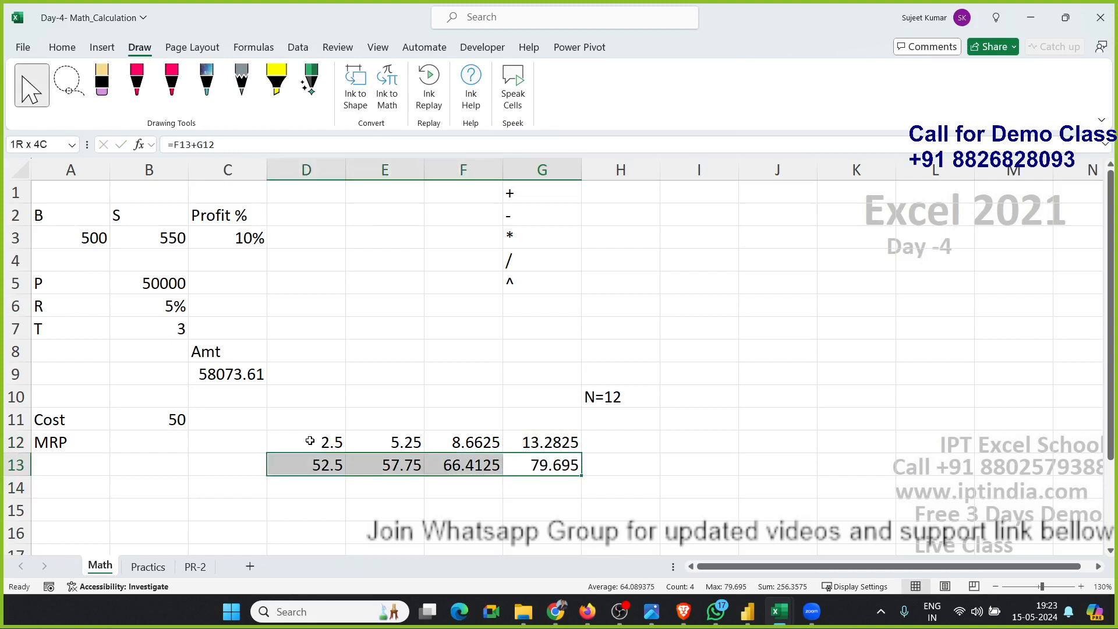
key("shift+Up")
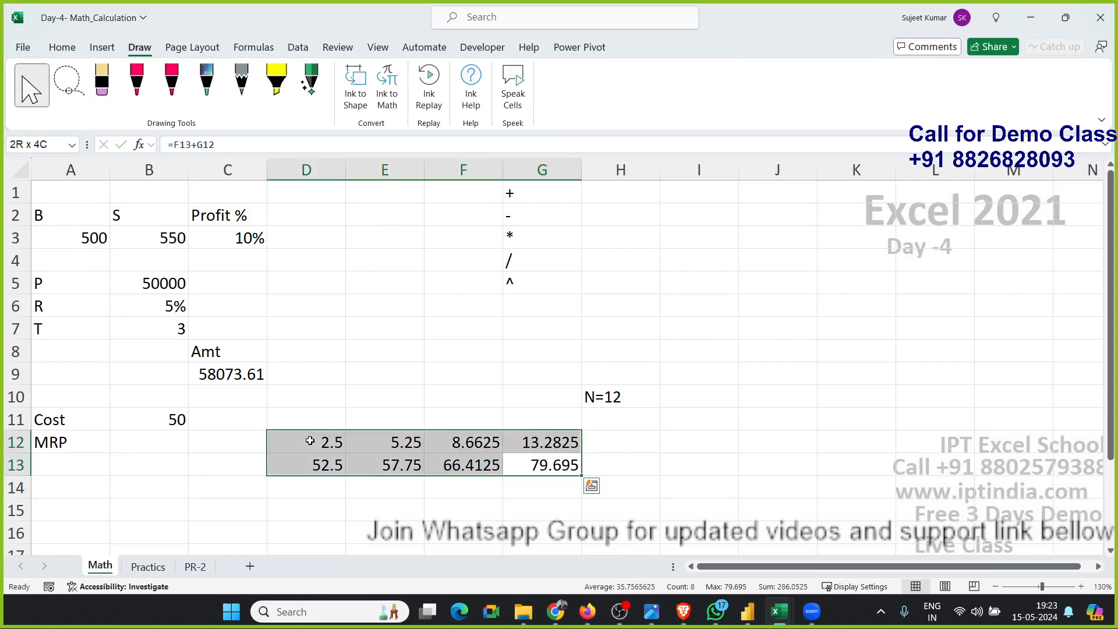
key("Down")
key("Up")
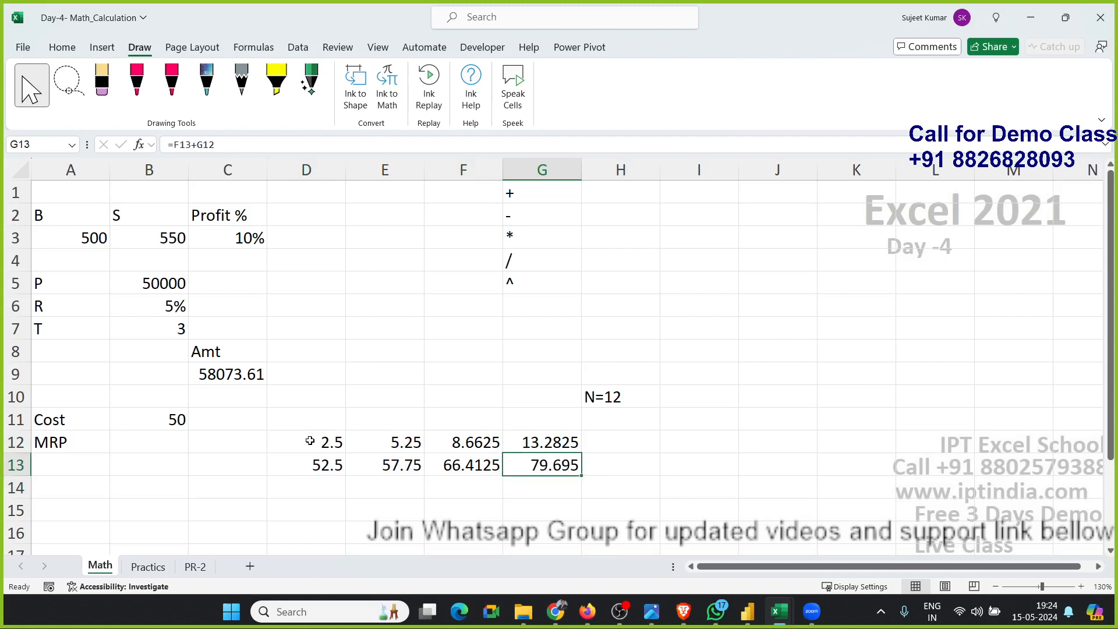
In D13, replace the D12 reference with (B11*5%), giving =B11+(B11*5%).
key("Left")
key("Left")
key("Left")
key("Left")
key("Left")
key("Left")
key("Up")
key("Right")
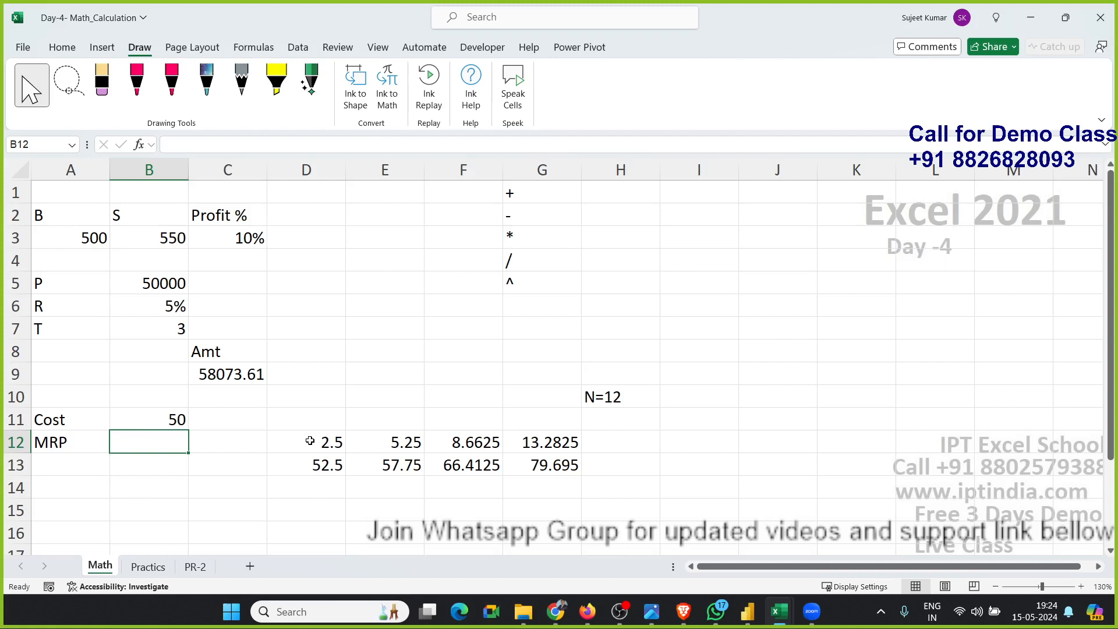
left_click(310, 441)
type("=B11*5%")
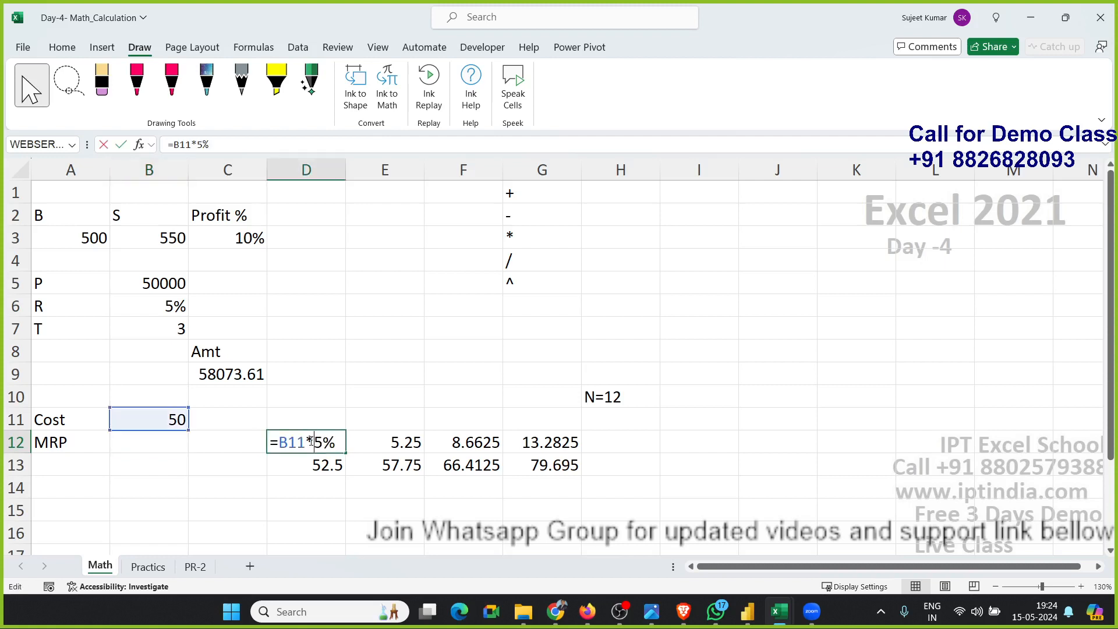
left_click_drag(280, 441, 336, 444)
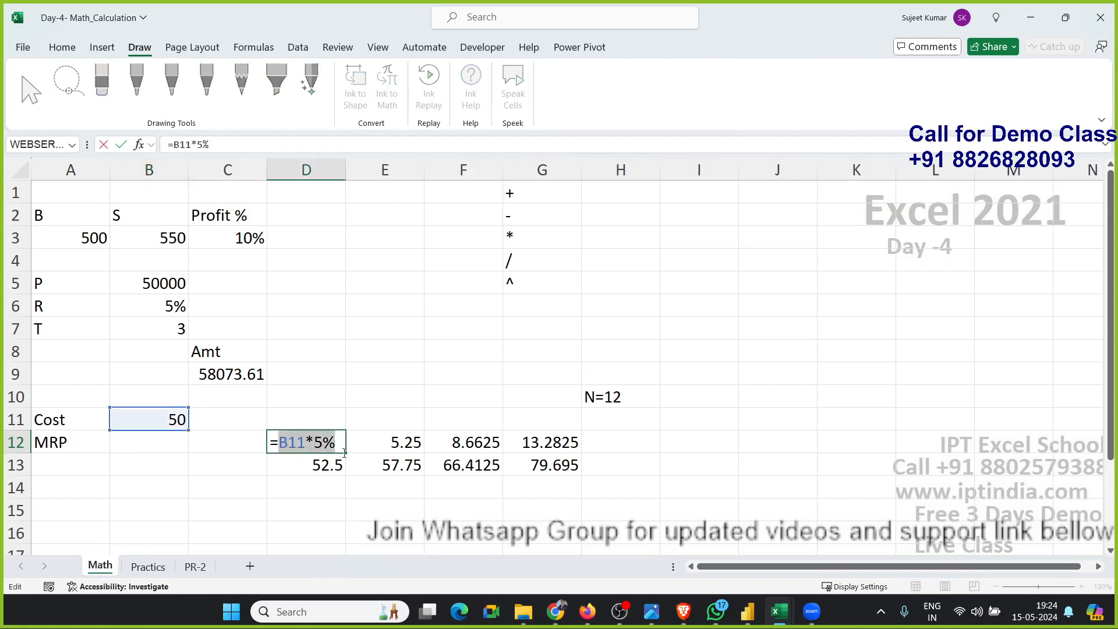
key("Return")
double_click(334, 467)
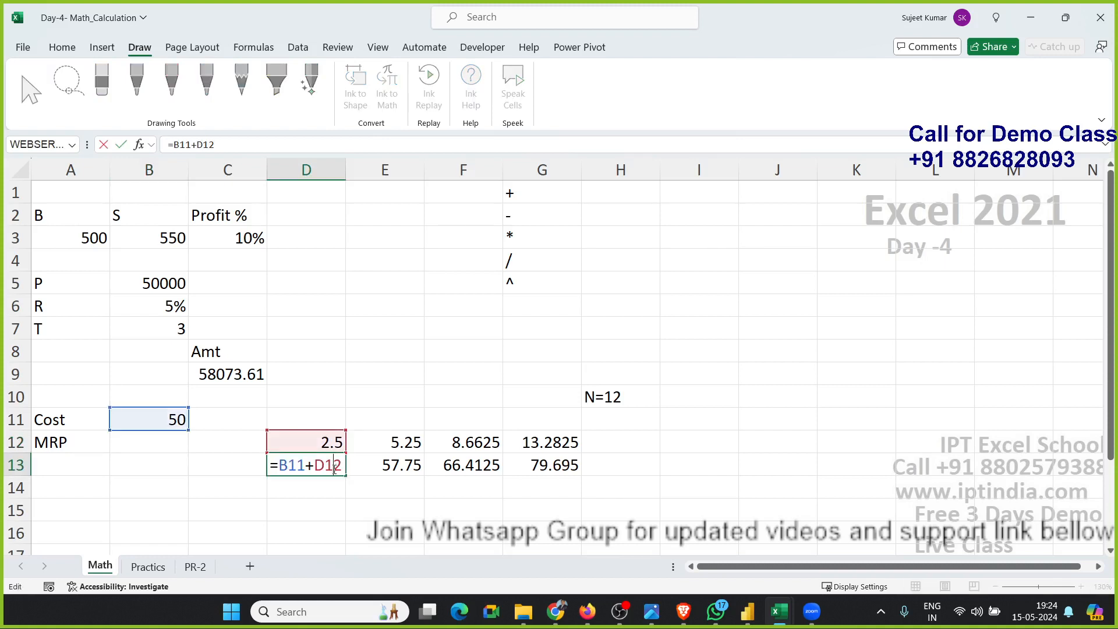
double_click(289, 465)
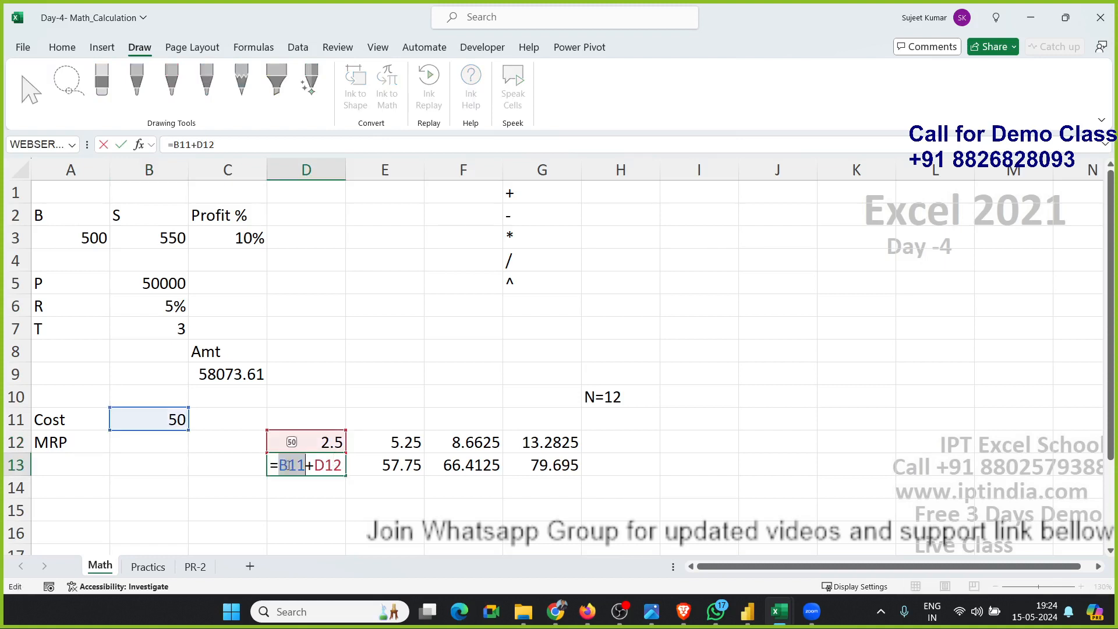
double_click(324, 465)
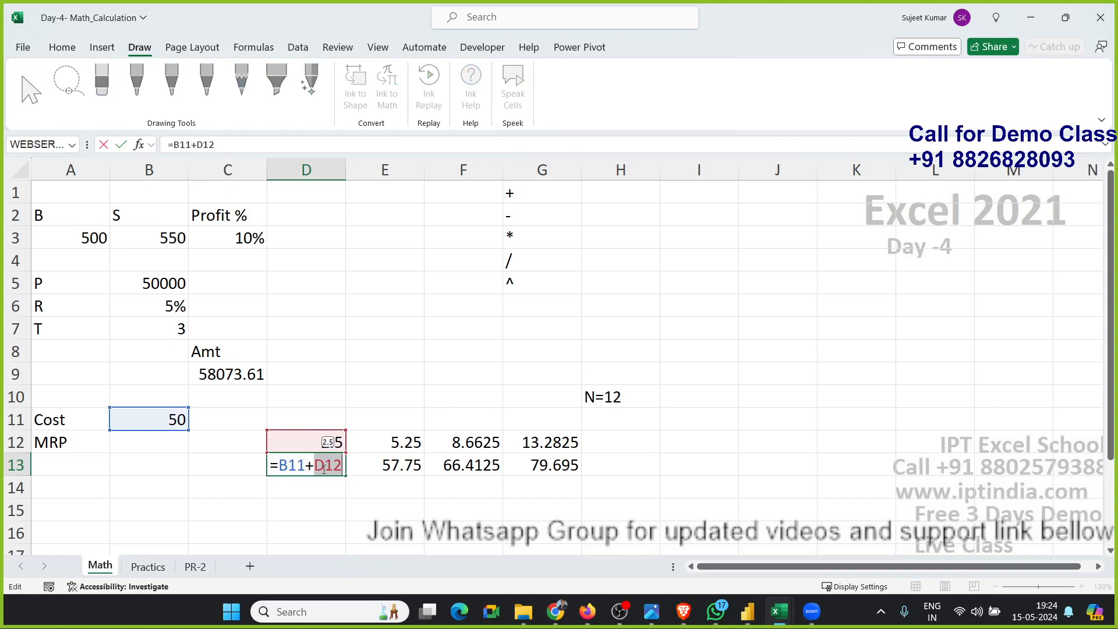
type("()")
key("Left")
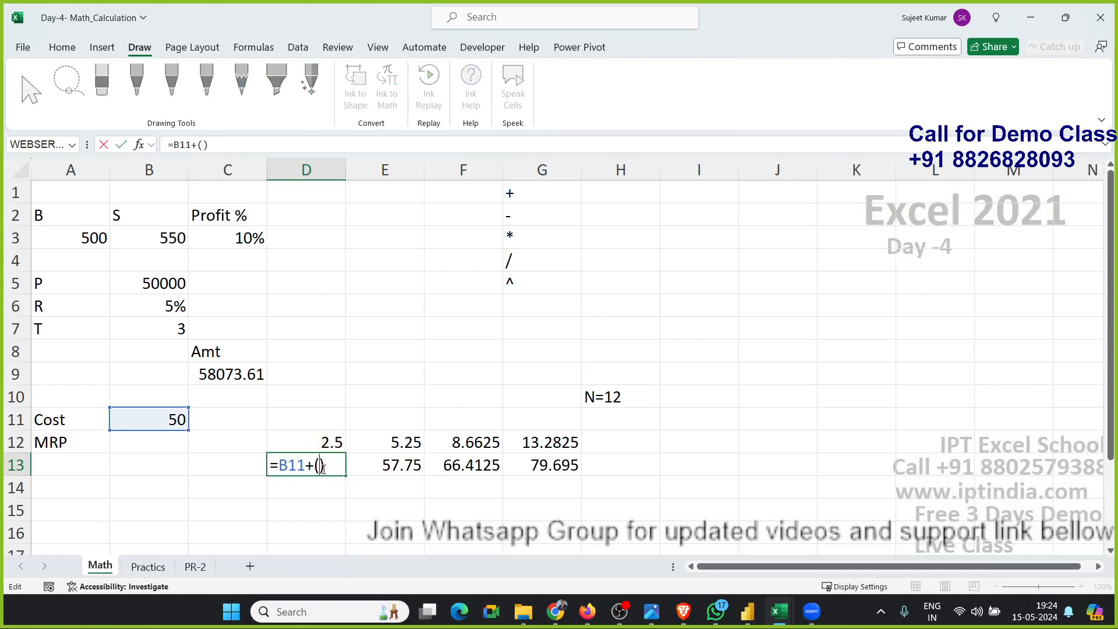
type("B11*5%")
key("Return")
Clear the helper cell D12.
key("Up")
key("Up")
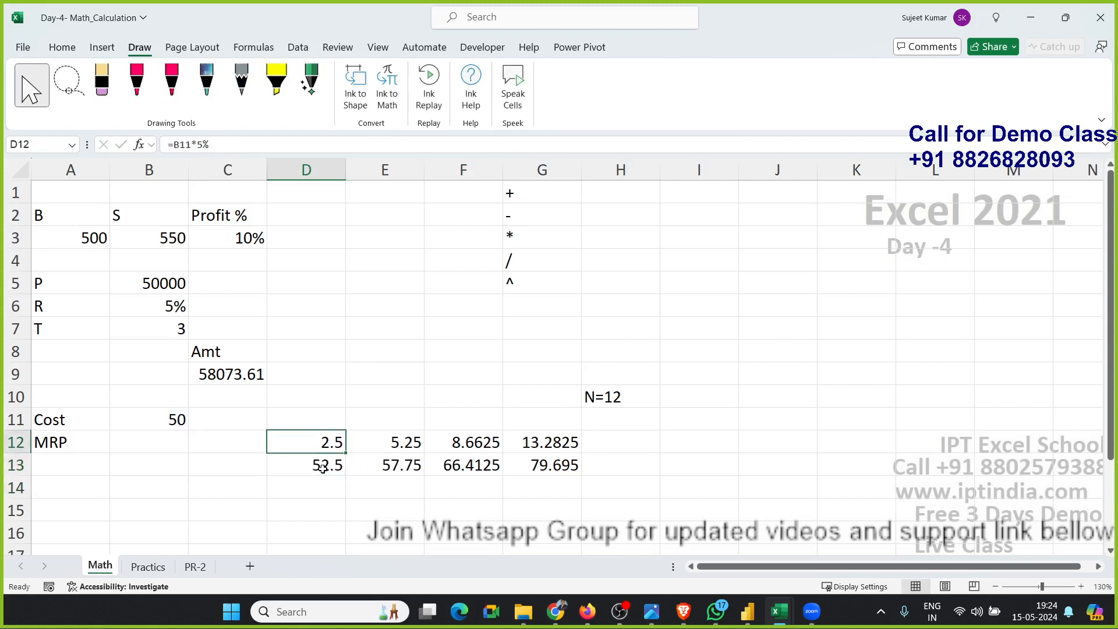
key("Delete")
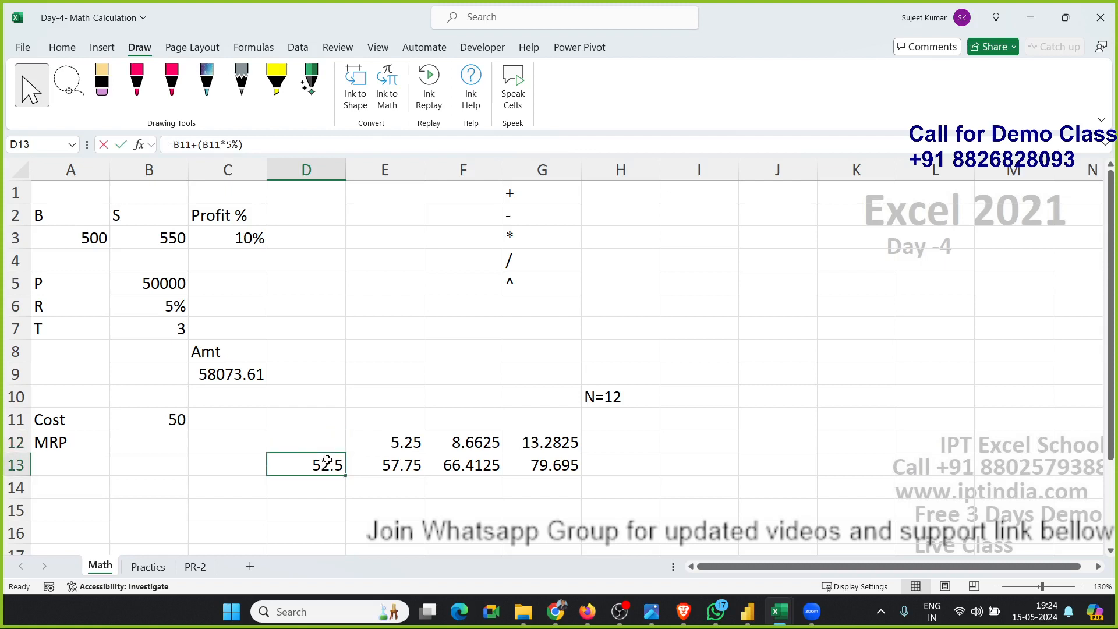
In E12, replace the D13 reference with D13's formula in parentheses, giving =(B11+(B11*5%))*10%.
double_click(324, 463)
left_click_drag(280, 466, 383, 466)
key("ctrl+c")
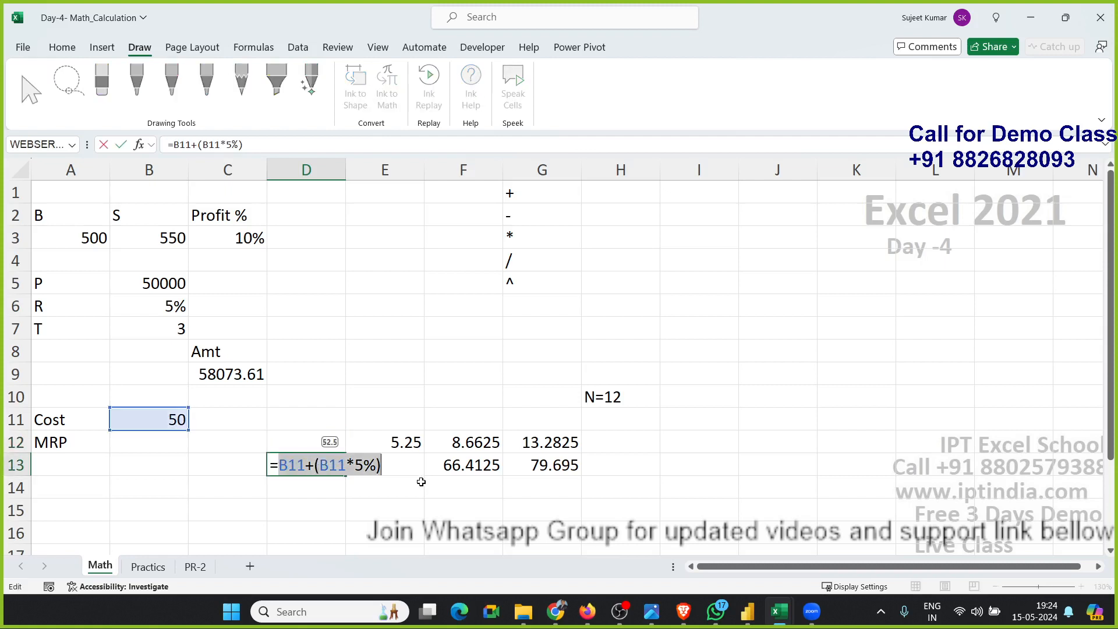
key("Escape")
left_click(398, 442)
double_click(398, 443)
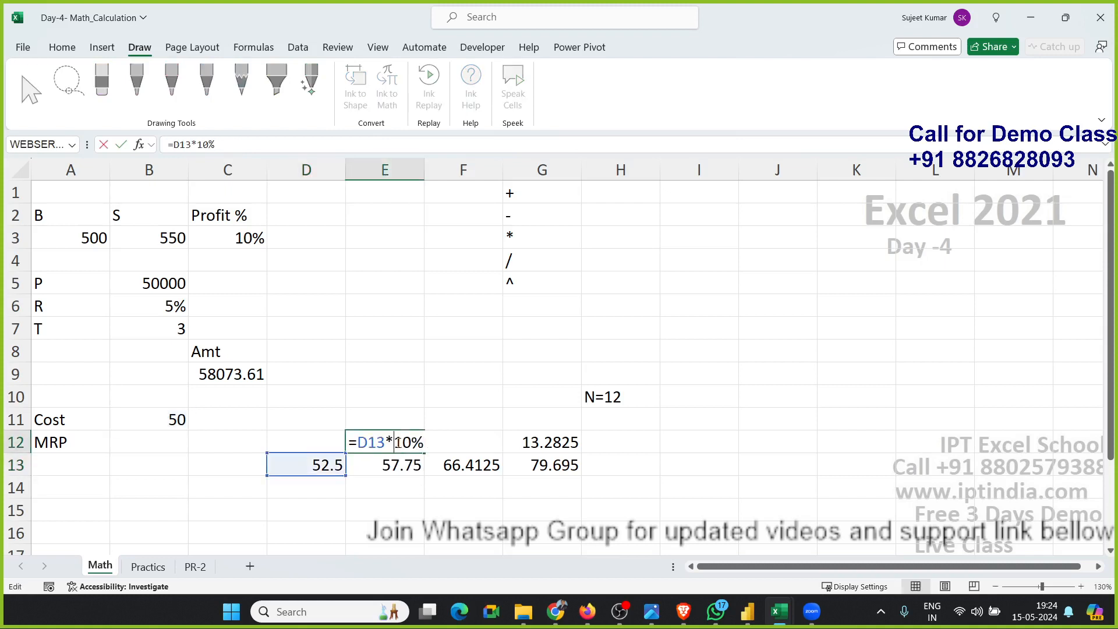
double_click(370, 444)
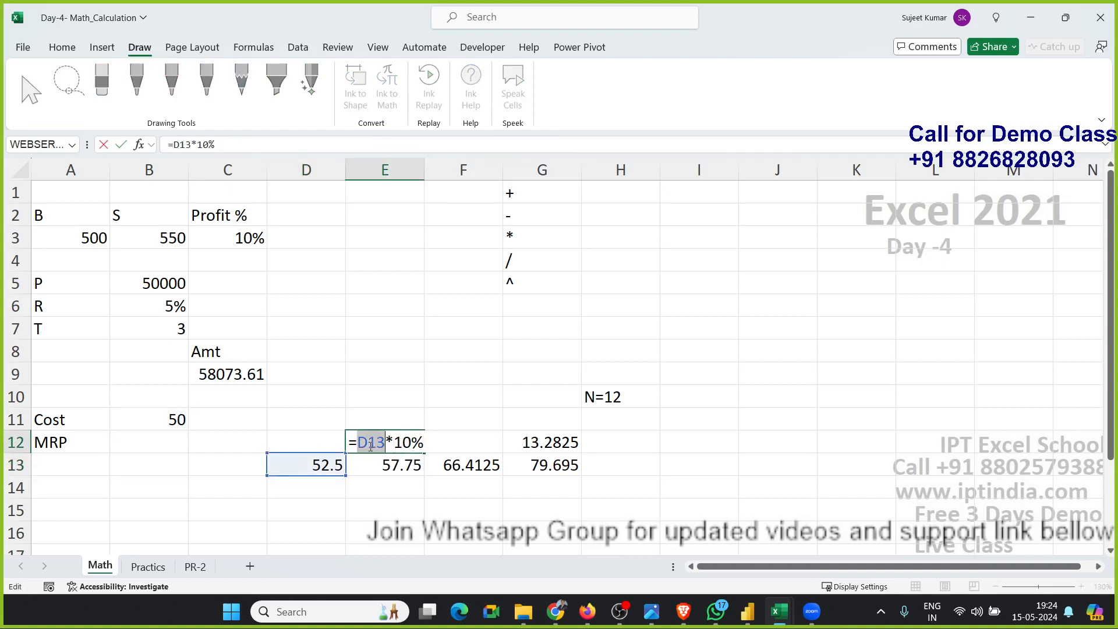
type("()")
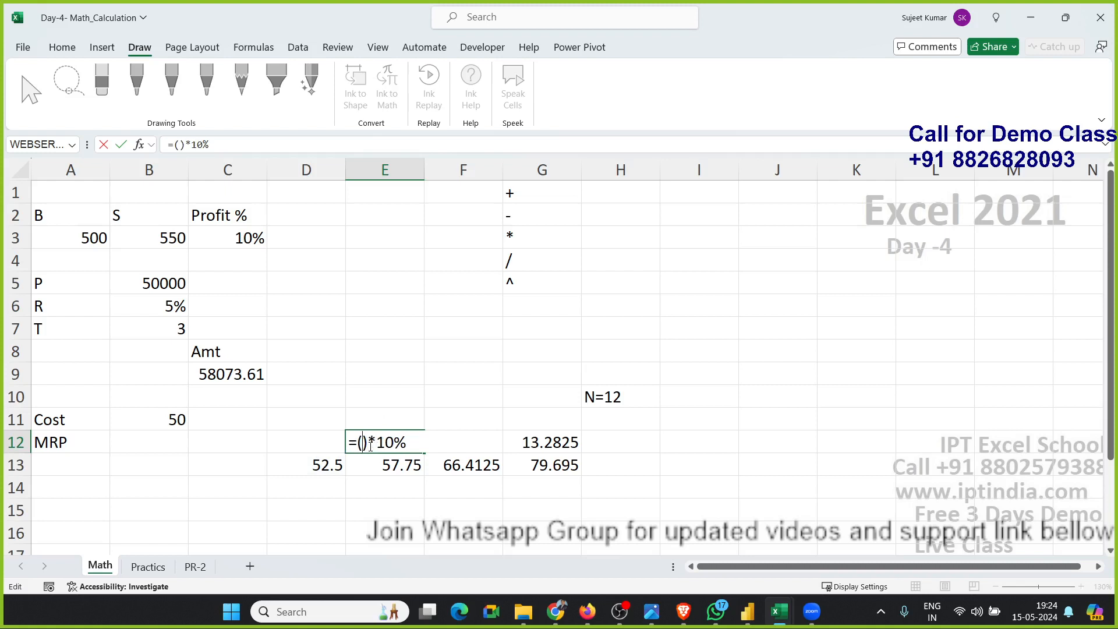
key("ctrl+v")
key("Return")
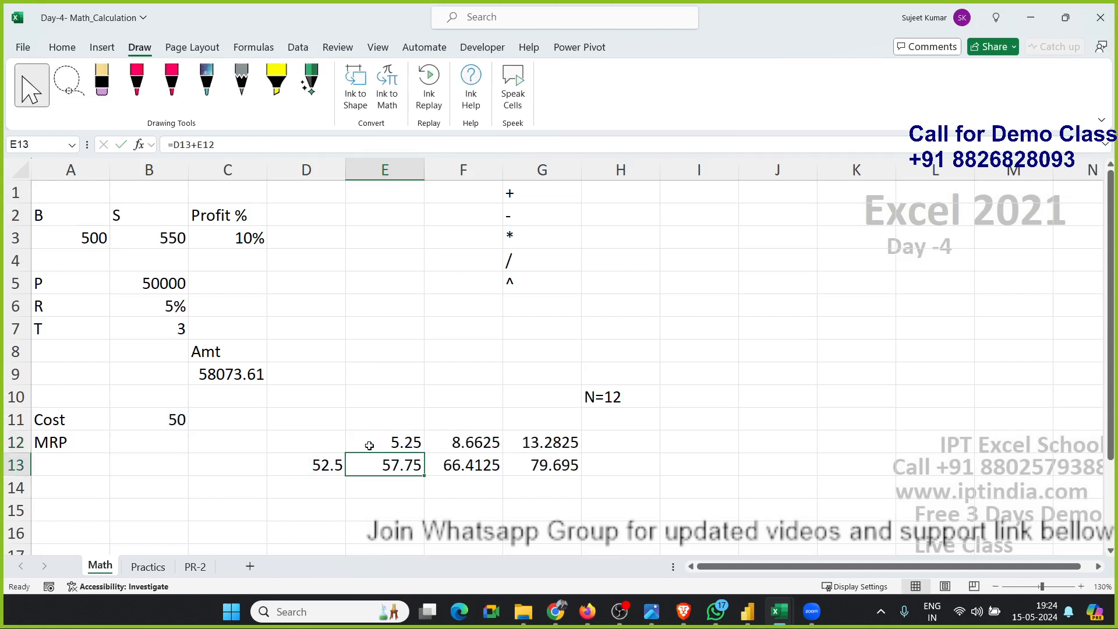
In E13, replace the D13 reference with (B11+(B11*5%)), giving =(B11+(B11*5%))+E12.
double_click(400, 466)
double_click(375, 465)
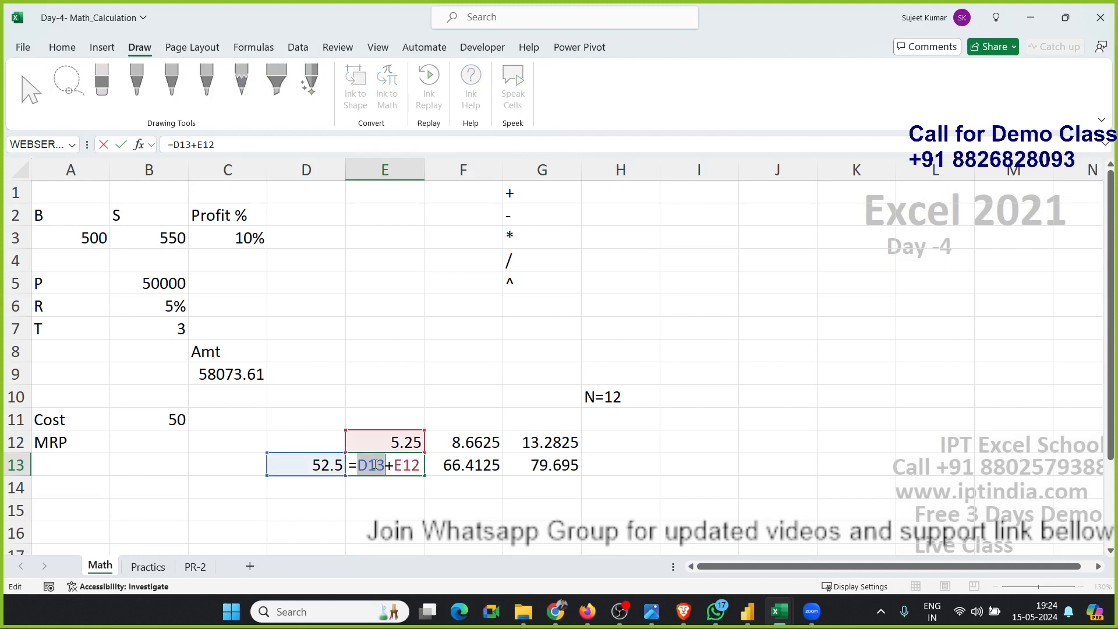
key("BackSpace")
type("()")
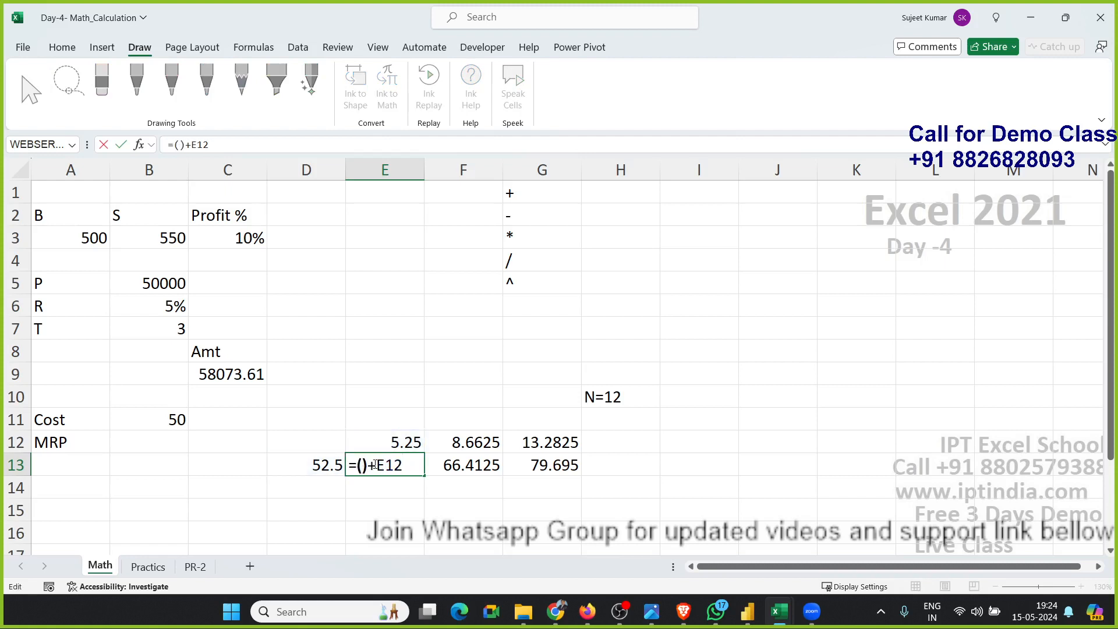
key("Left")
type("B11+(B11*5%)")
key("Return")
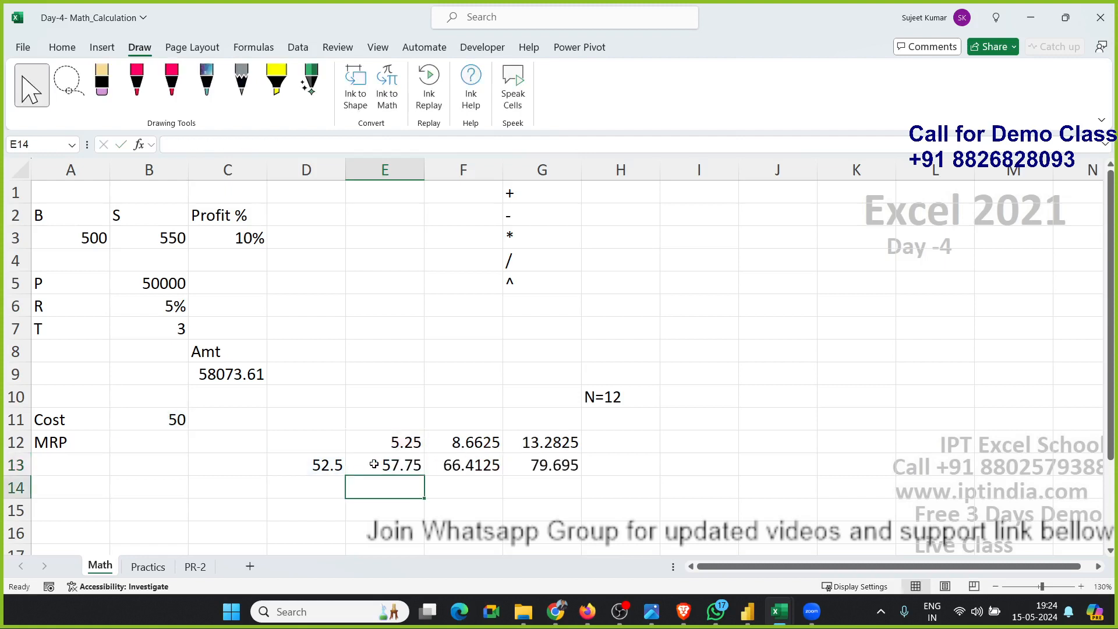
Clear cell D13, which is no longer needed.
key("Up")
key("Left")
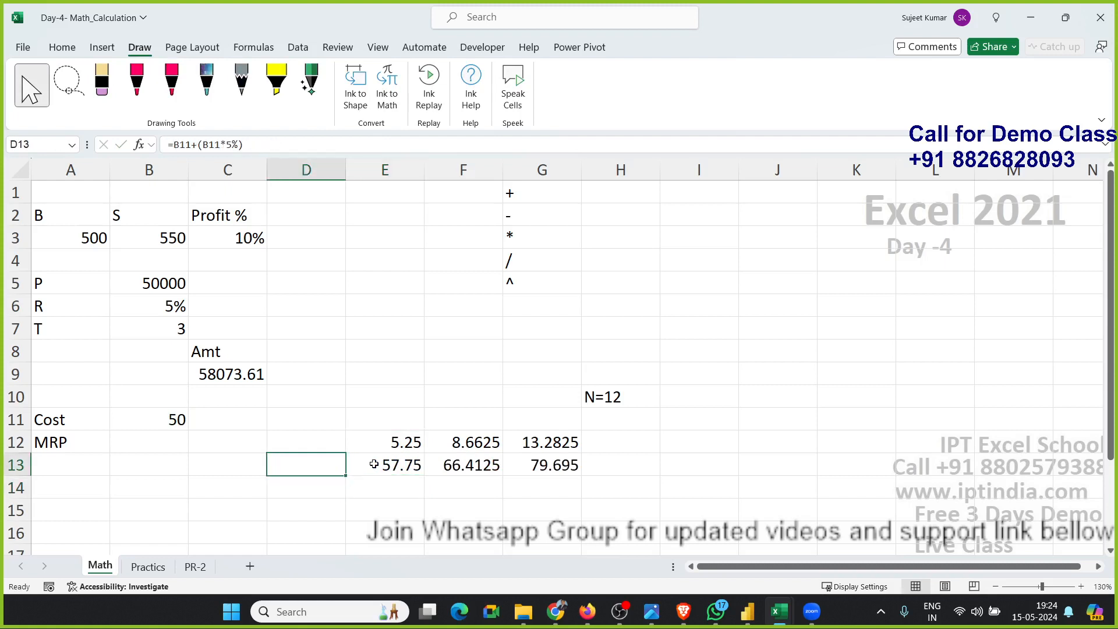
key("Right")
key("Up")
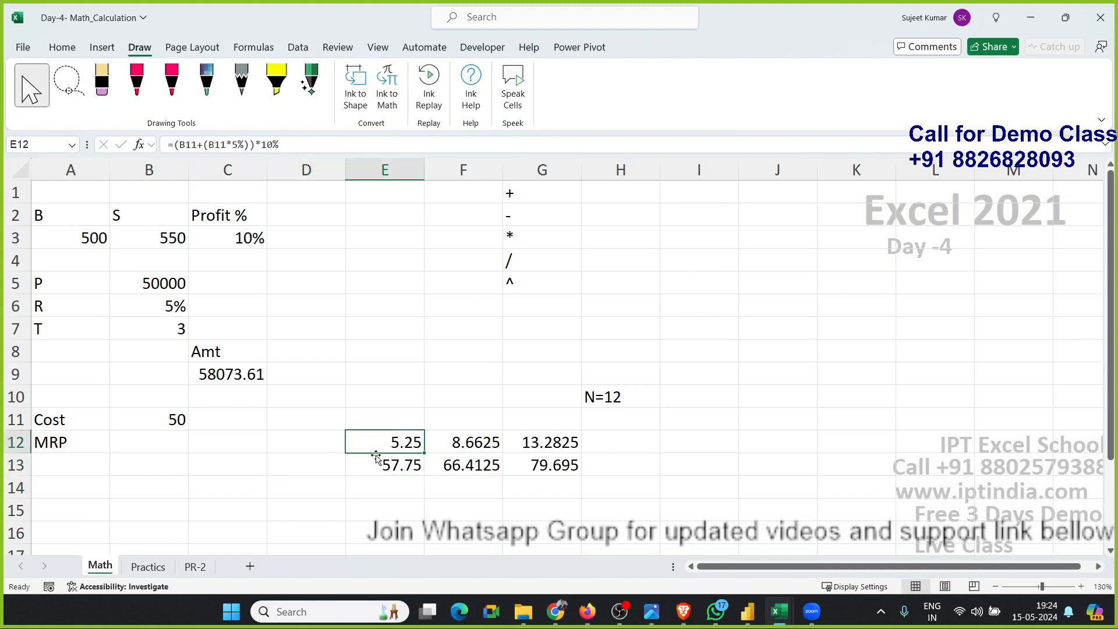
In E13, replace the E12 reference with E12's formula, giving =(B11+(B11*5%))+((B11+(B11*5%))*10%).
double_click(379, 446)
left_click_drag(356, 443, 562, 454)
key("ctrl+c")
key("Escape")
key("Down")
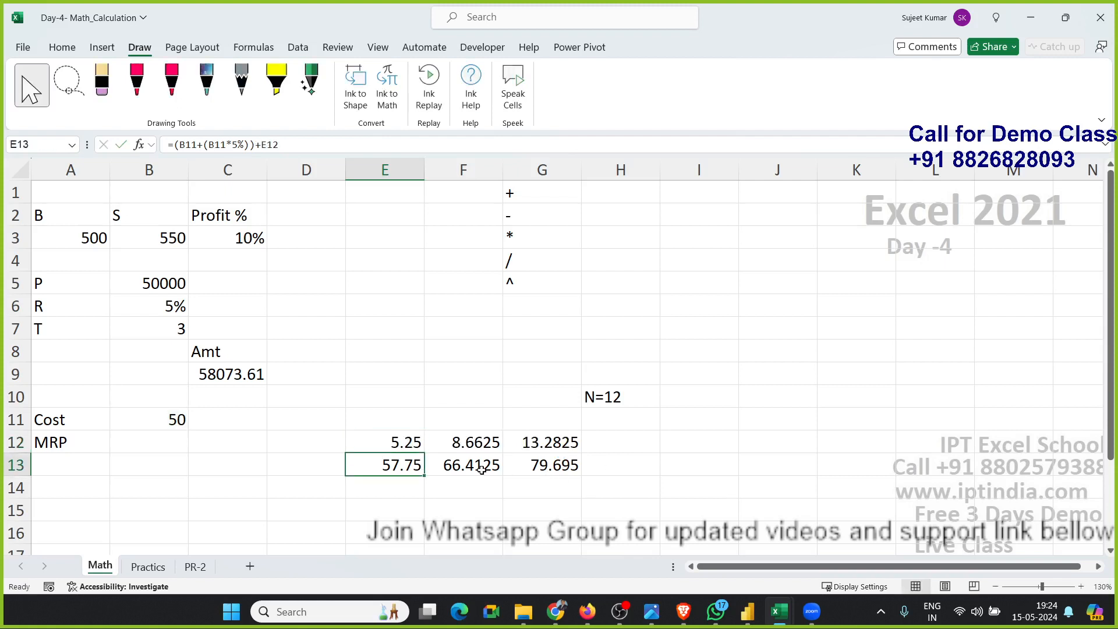
double_click(407, 465)
double_click(489, 465)
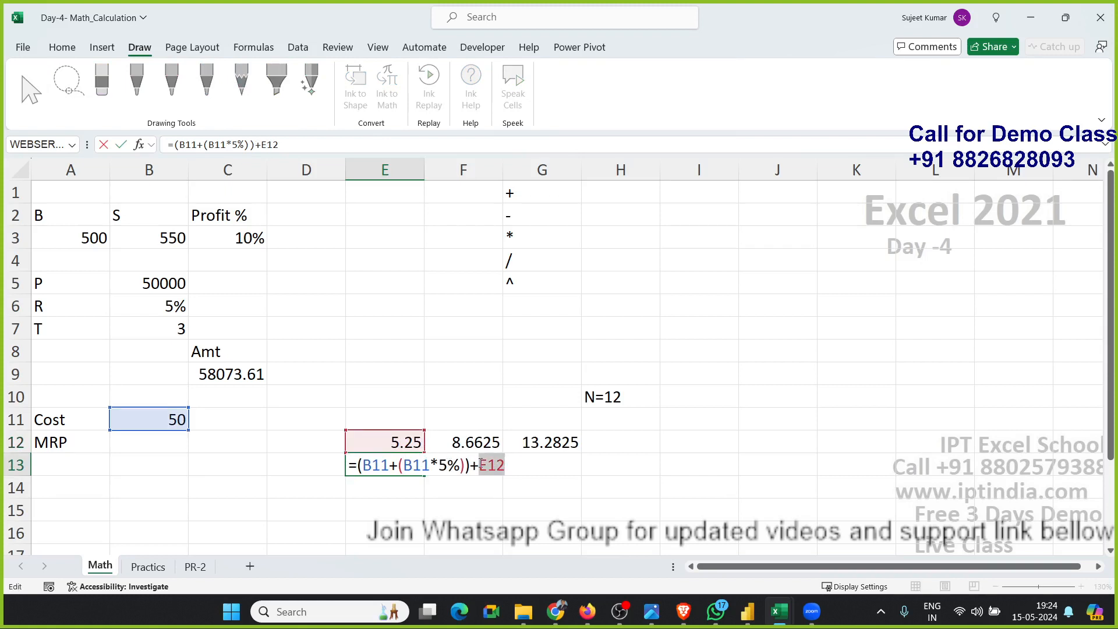
type("(")
key("ctrl+v")
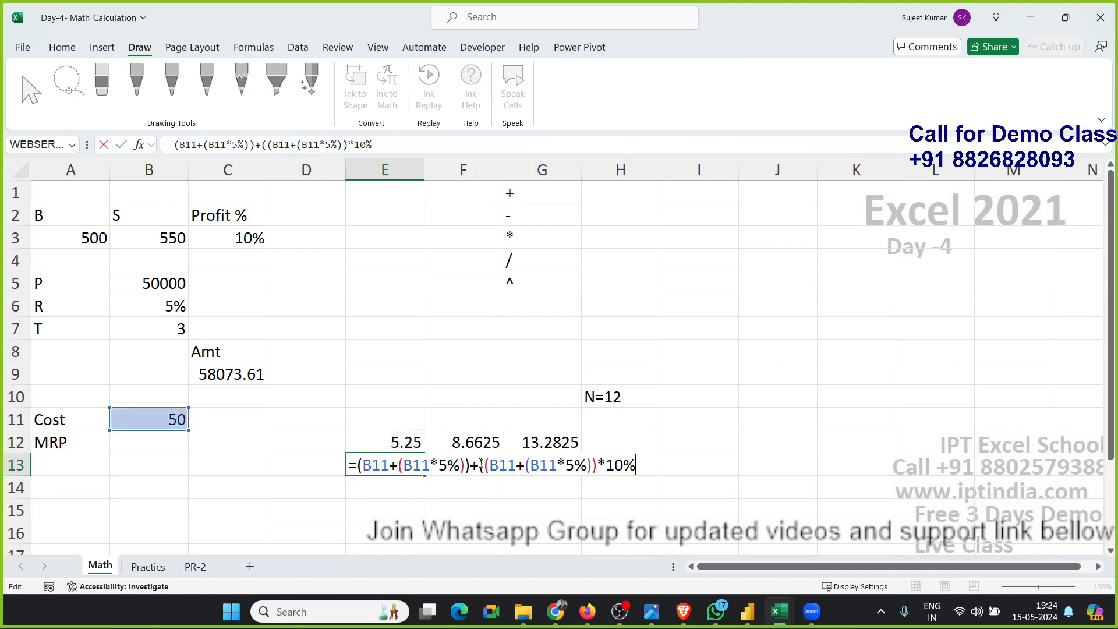
type(")")
key("Return")
Clear the helper cell E12.
key("Up")
key("Up")
key("Delete")
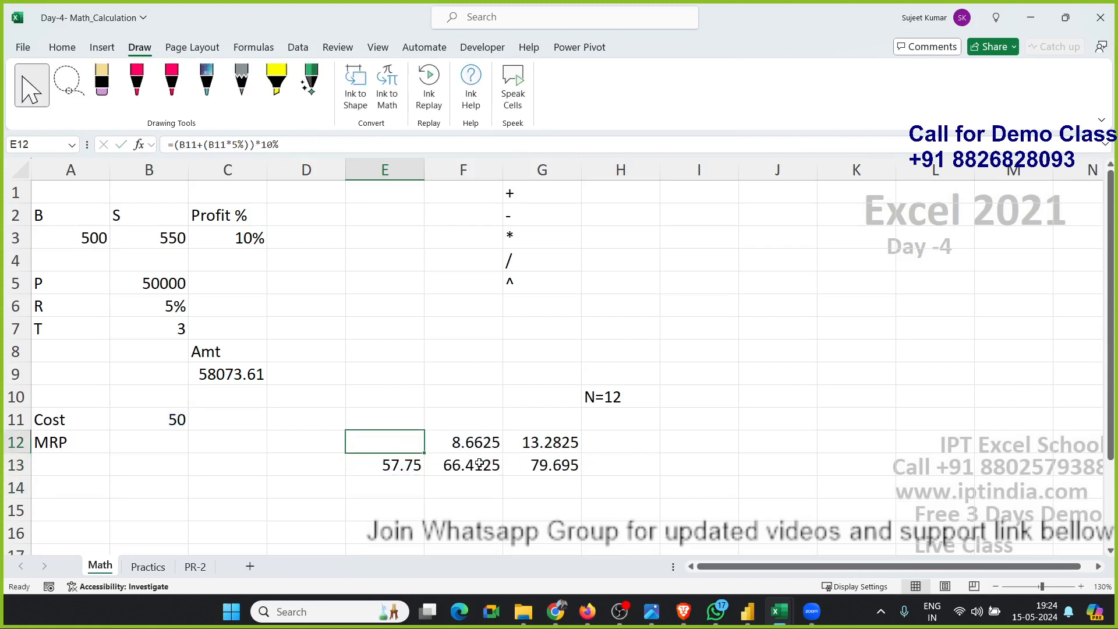
Copy E13's formula and put it in parentheses in place of the E13 reference in F12's formula.
double_click(394, 471)
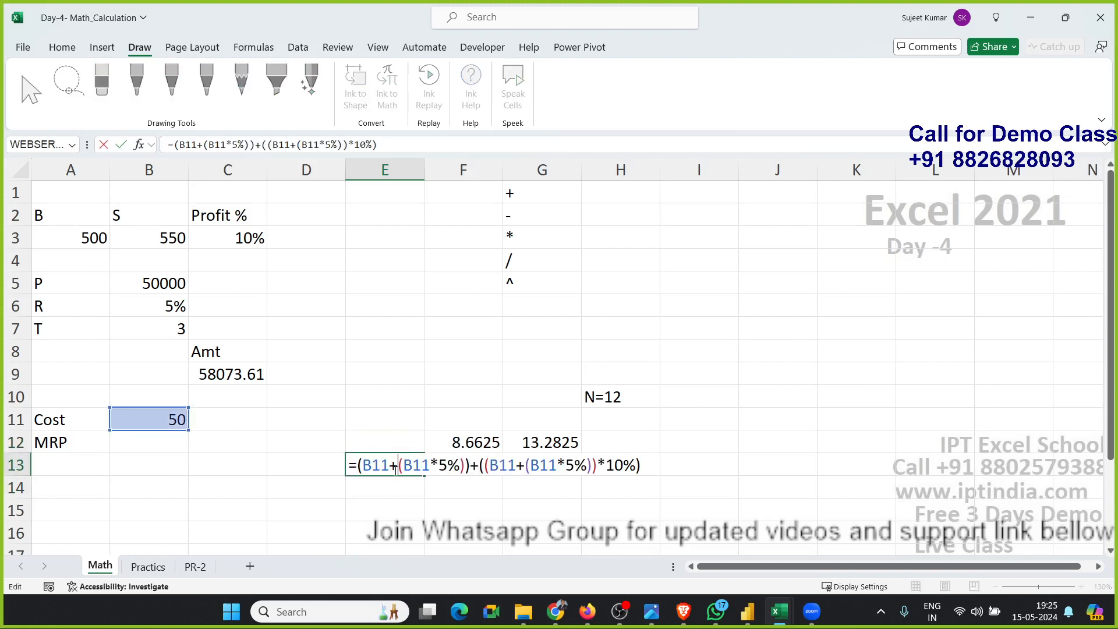
left_click_drag(357, 465, 664, 464)
key("ctrl+c")
key("Escape")
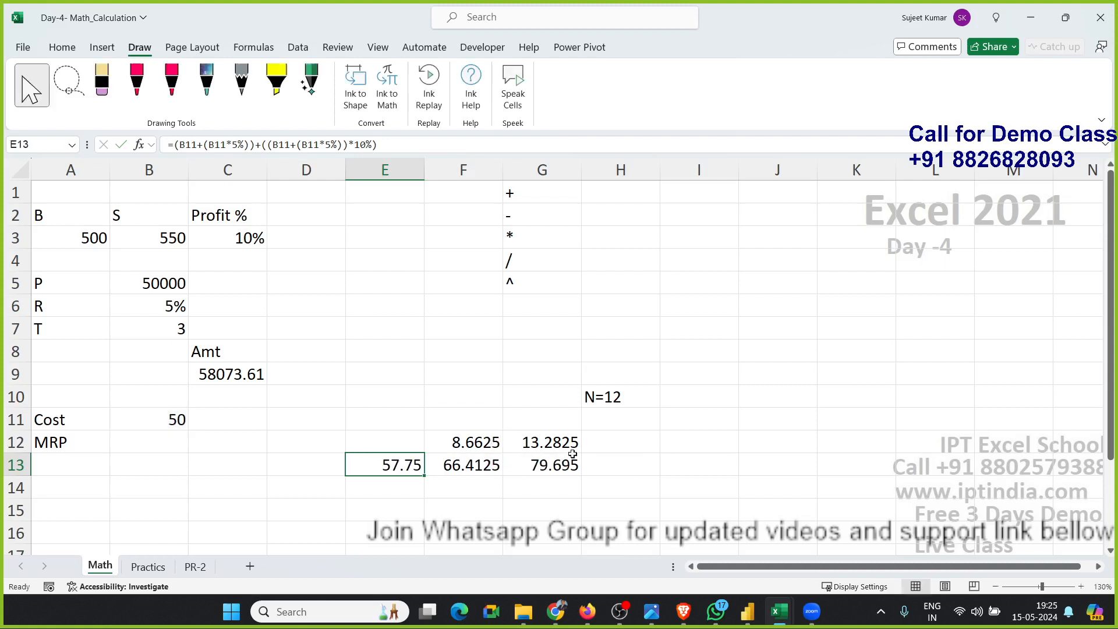
double_click(446, 443)
double_click(445, 444)
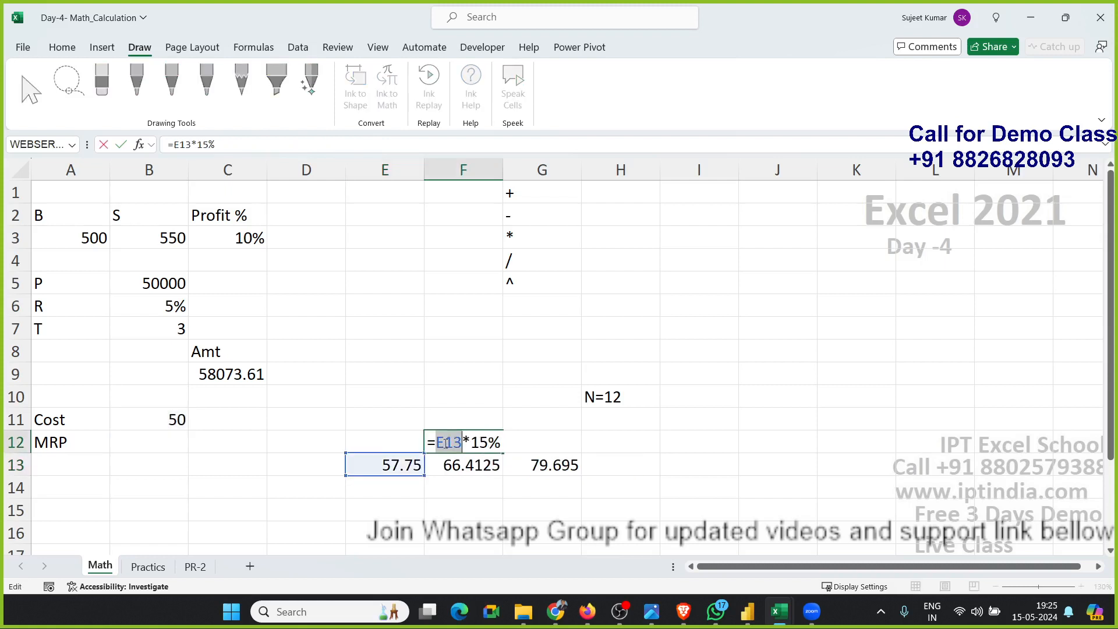
type("()")
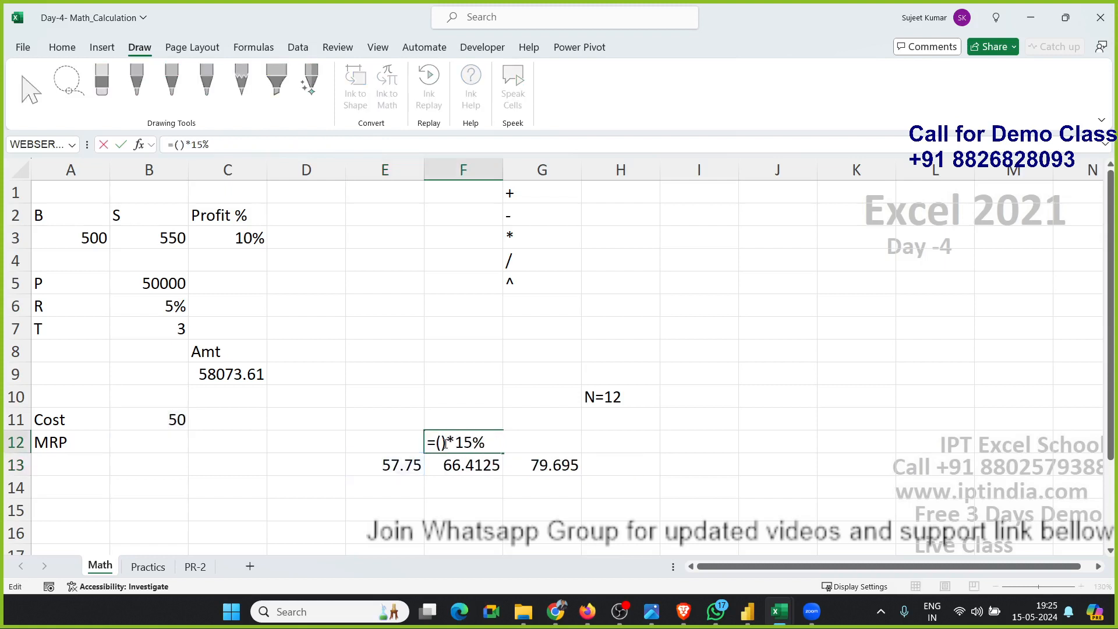
key("Left")
key("ctrl+v")
key("Return")
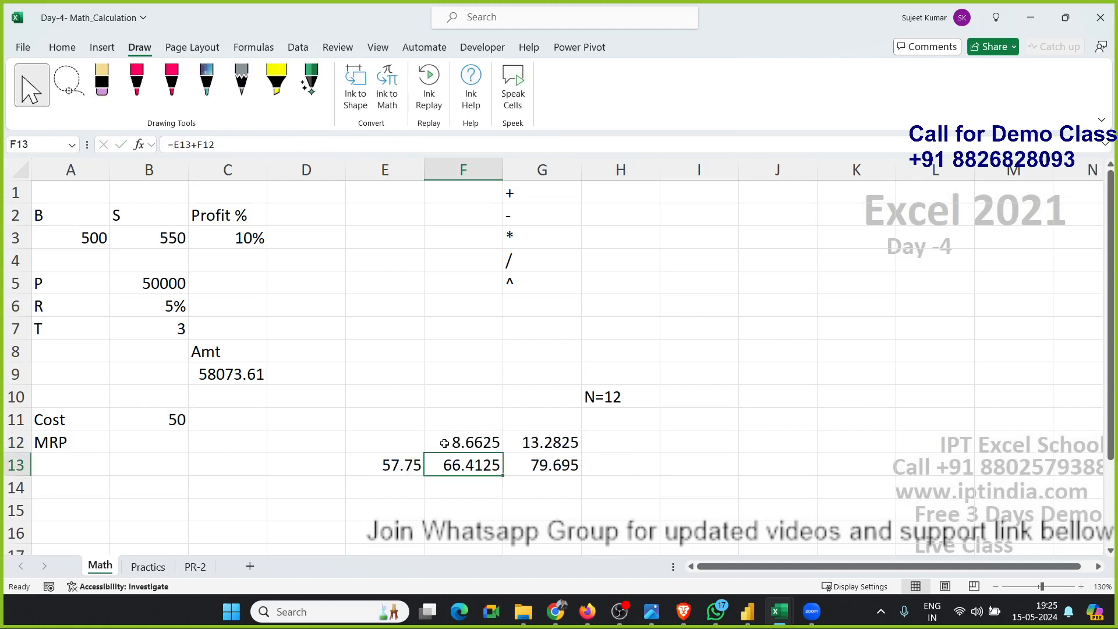
In F13, replace the E13 reference with E13's formula wrapped in parentheses.
double_click(457, 465)
double_click(457, 464)
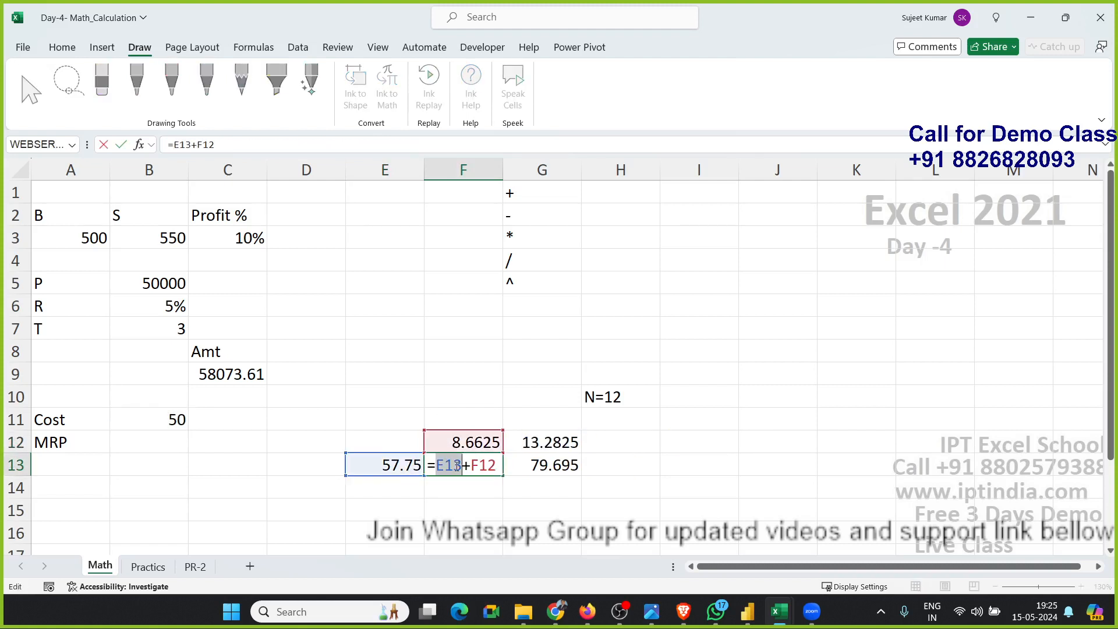
type("()")
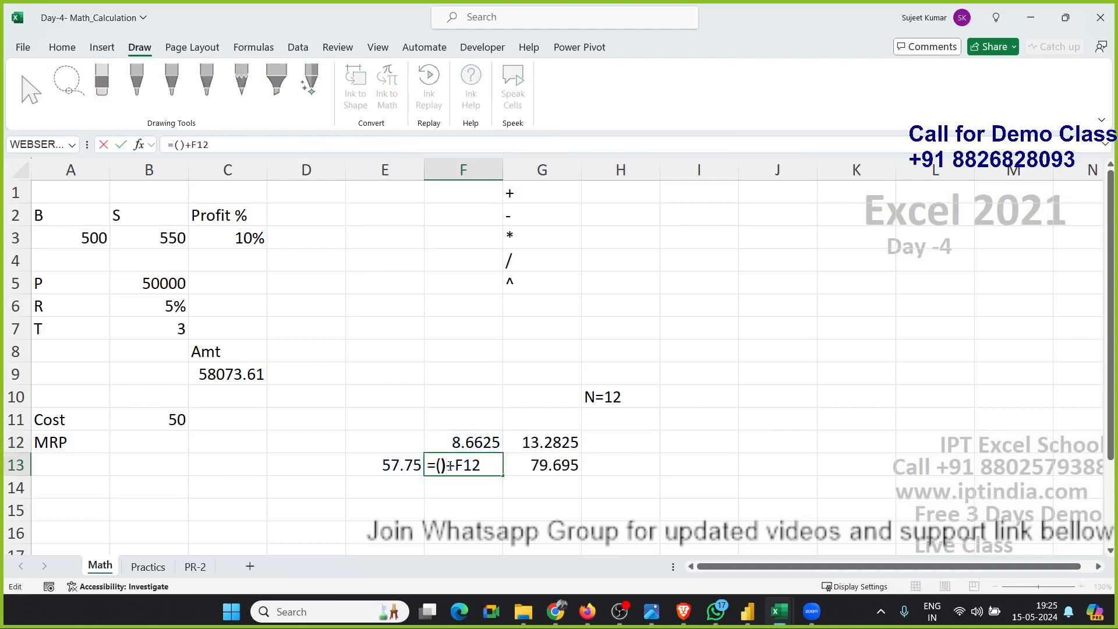
key("ctrl+v")
key("Return")
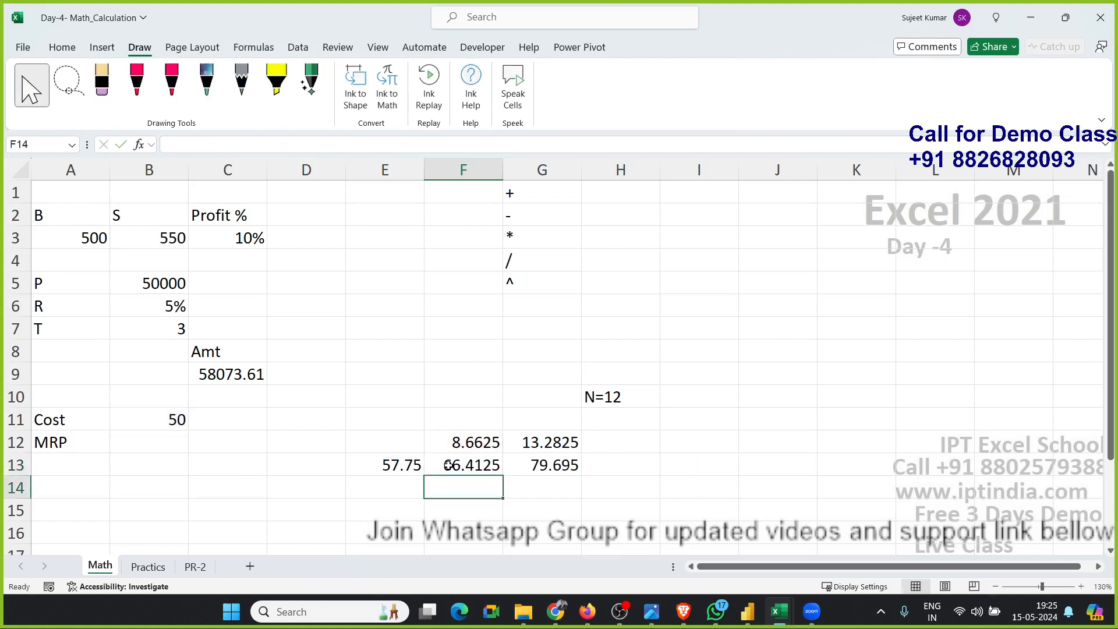
Clear the helper cell E13, which is no longer needed.
key("Up")
key("Left")
key("Delete")
Copy F12's formula and substitute it in parentheses for the F12 reference in F13's formula.
left_click(448, 464)
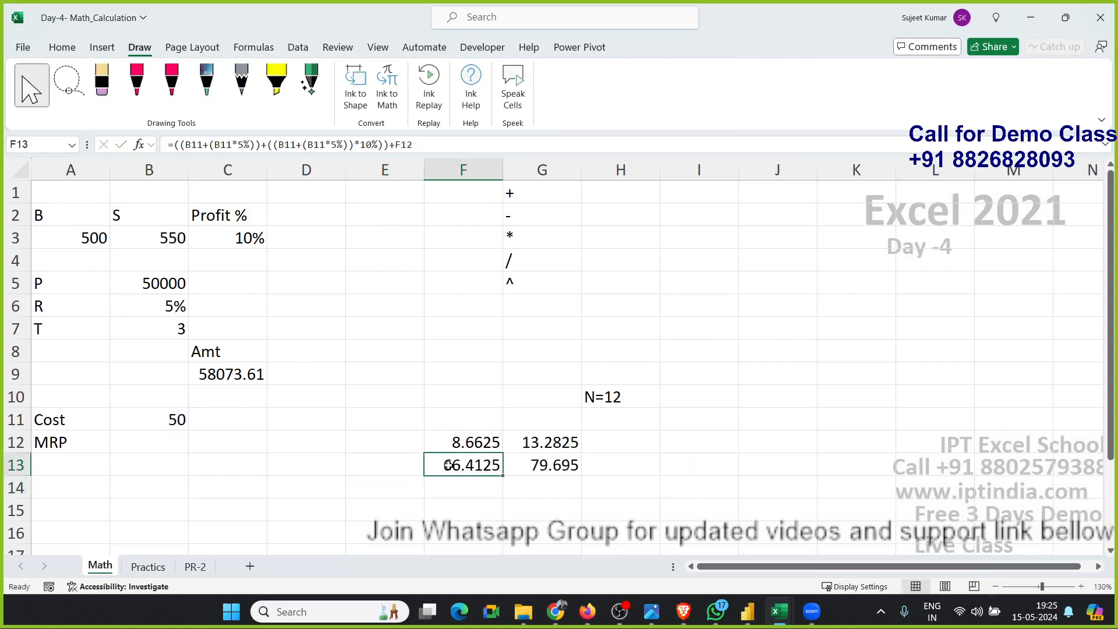
key("Up")
double_click(470, 447)
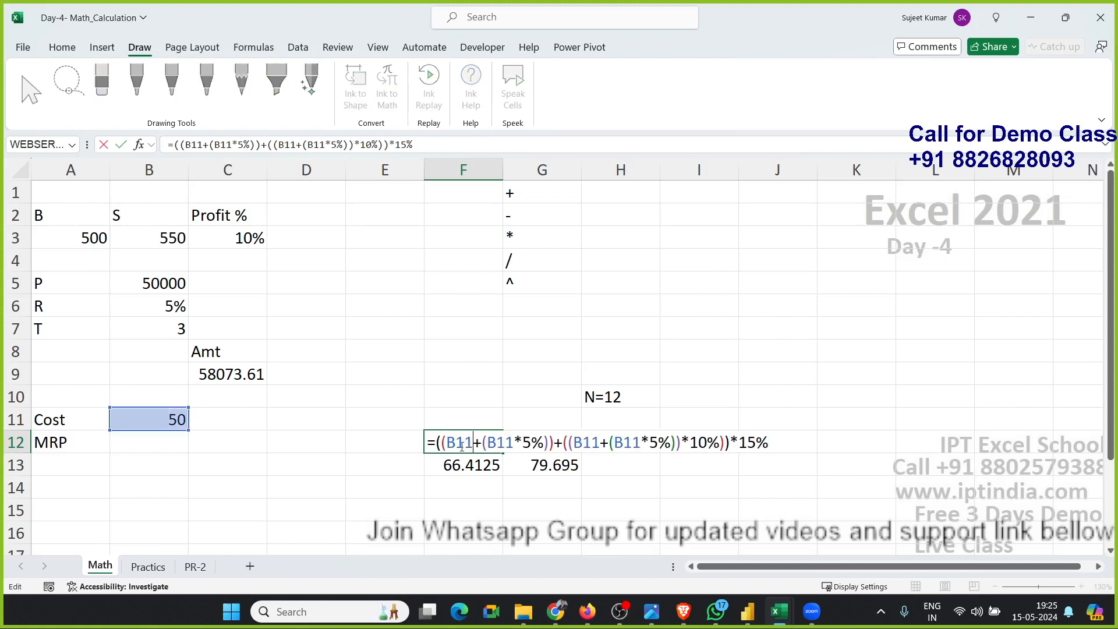
left_click_drag(436, 442, 838, 442)
key("ctrl+c")
key("Return")
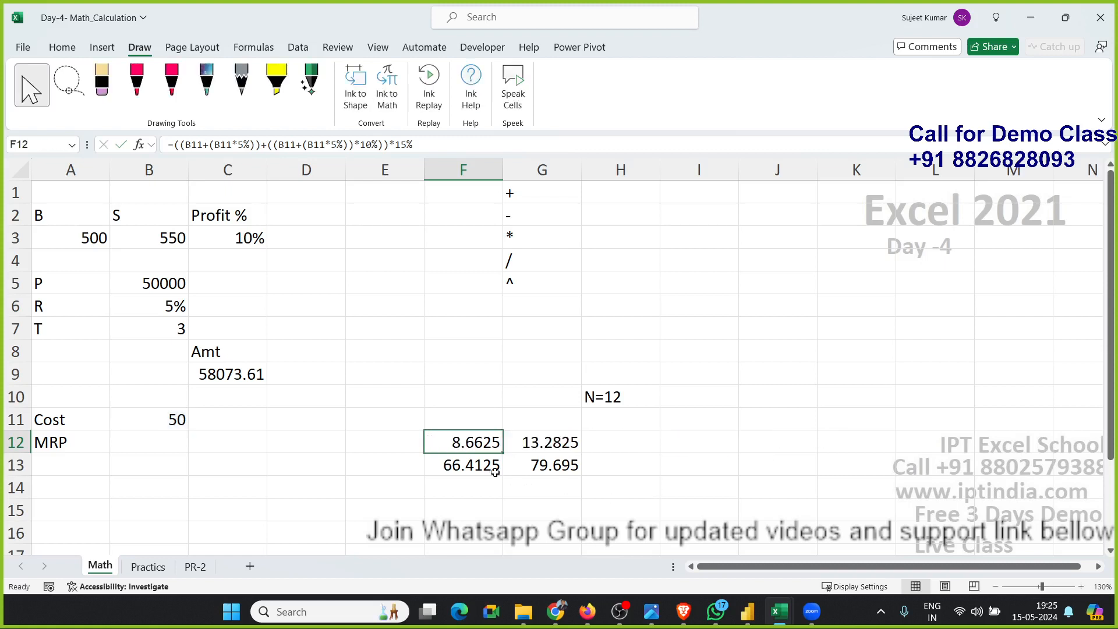
double_click(477, 466)
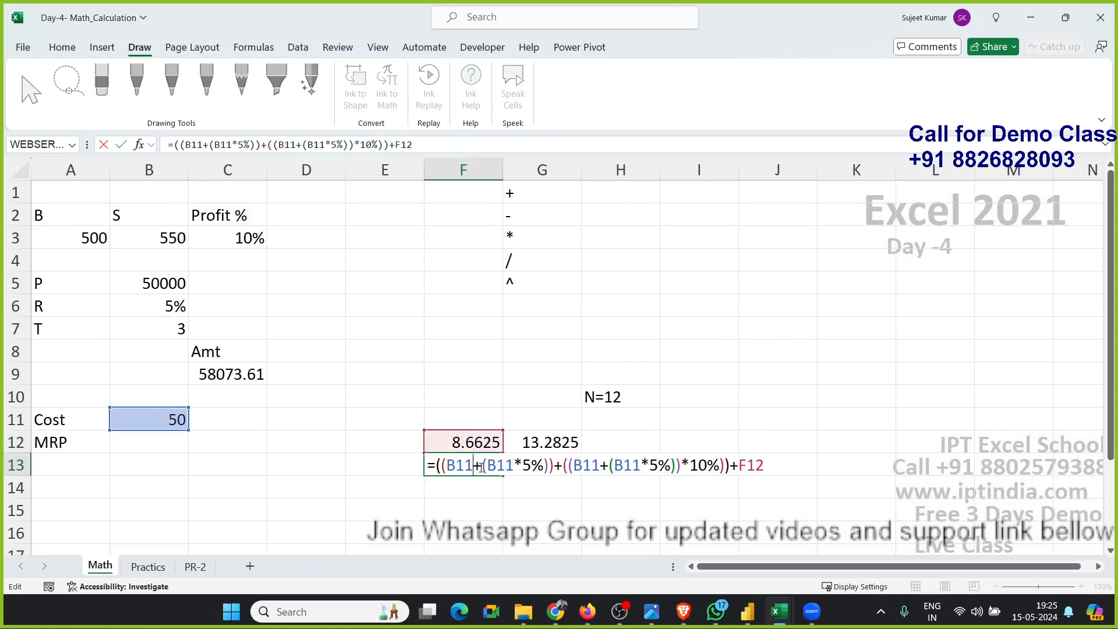
double_click(753, 467)
type("(")
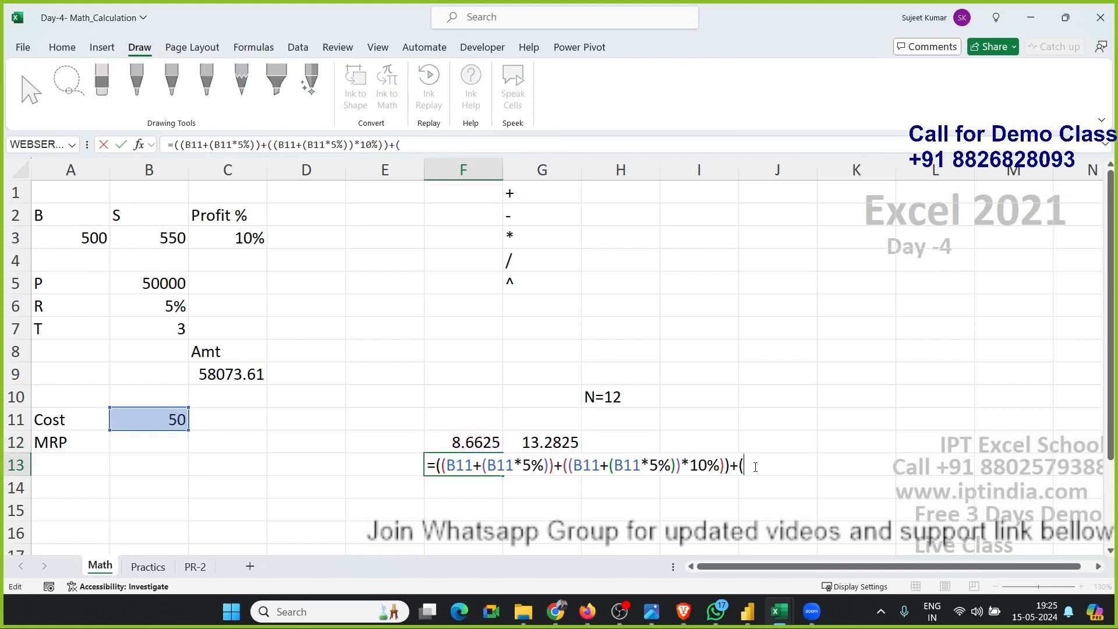
key("ctrl+v")
type(")")
key("Return")
Clear the helper cell F12.
key("Up")
key("Up")
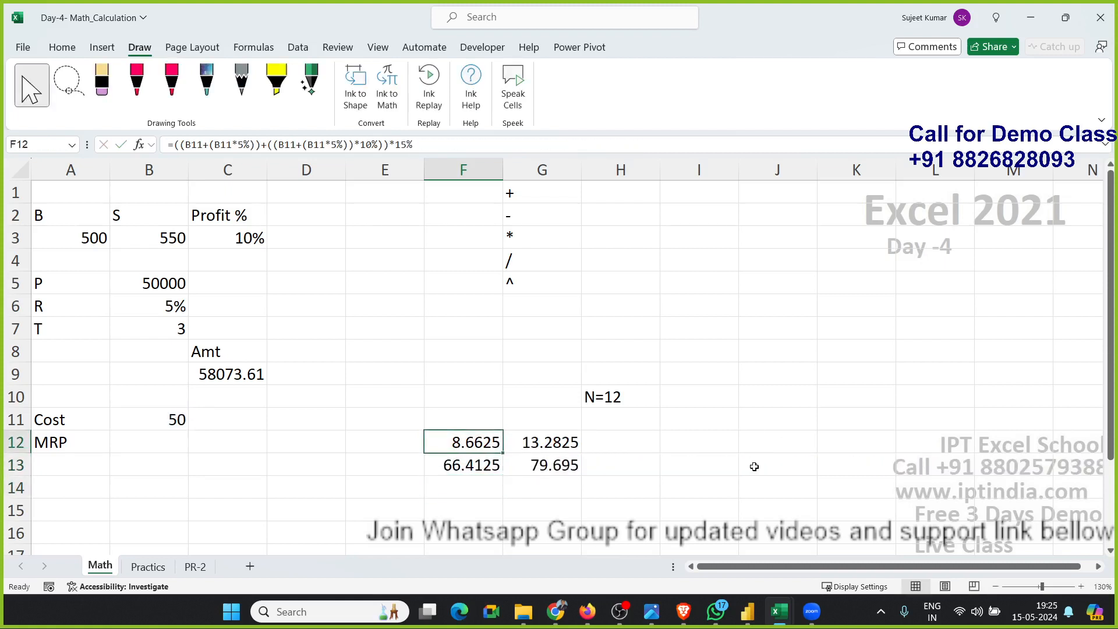
key("Delete")
Copy F13's formula and put it in parentheses in place of the F13 reference in G12's formula.
left_click(495, 469)
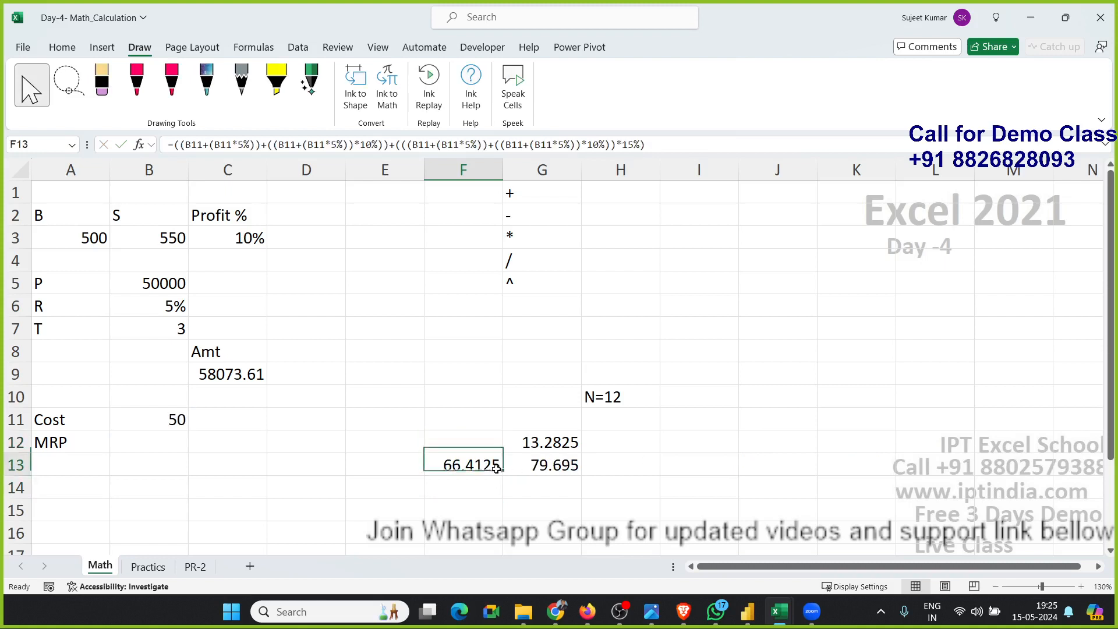
double_click(485, 468)
left_click_drag(437, 468, 1079, 471)
key("ctrl+c")
key("Escape")
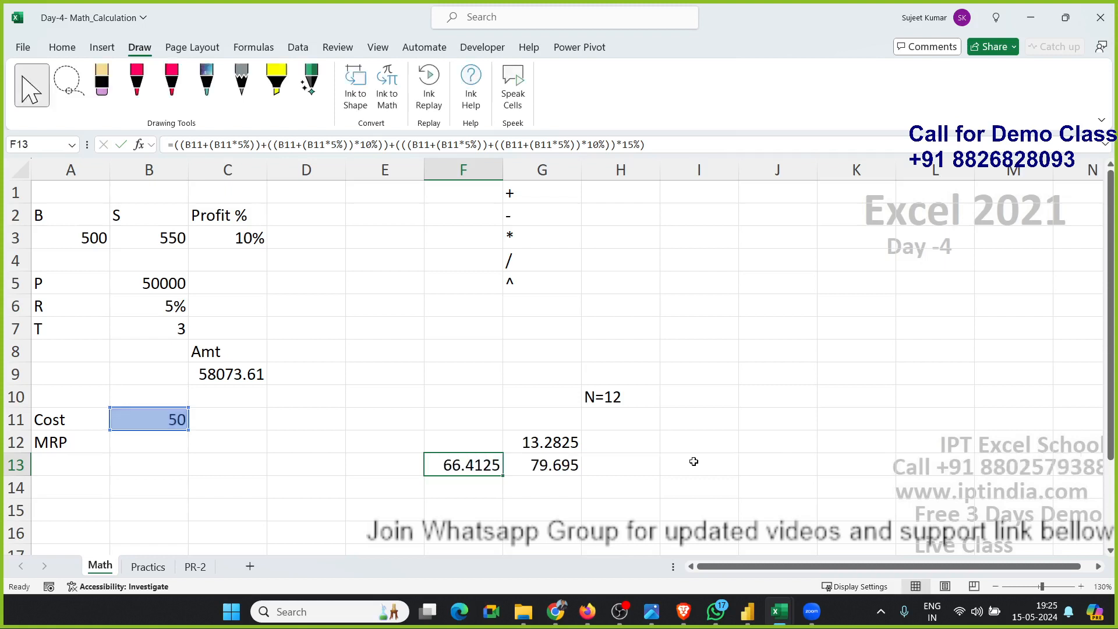
double_click(521, 438)
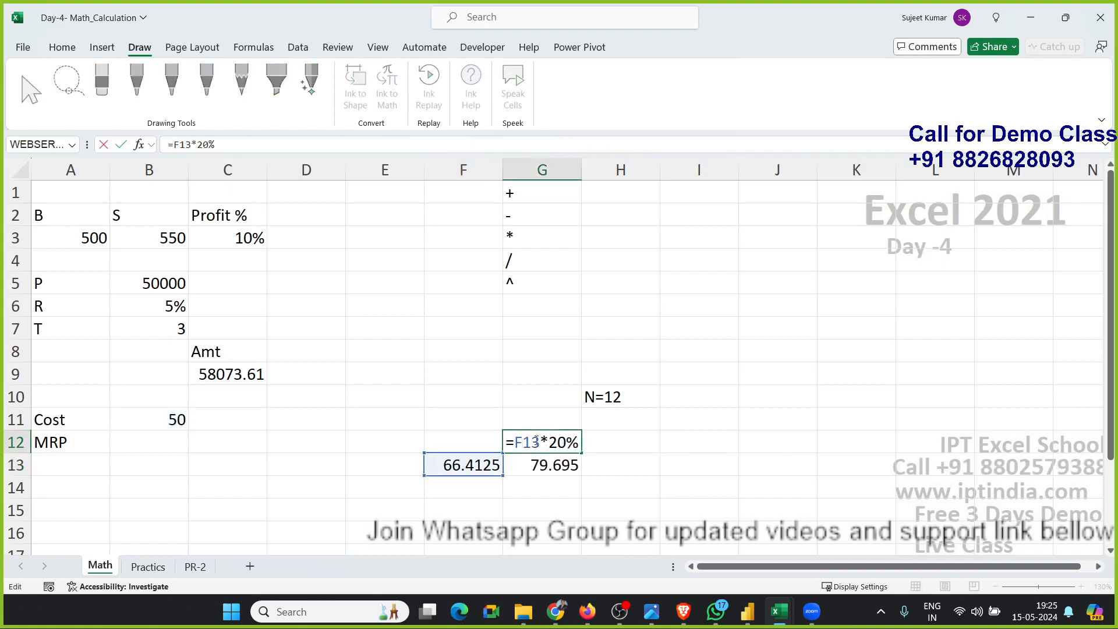
double_click(532, 442)
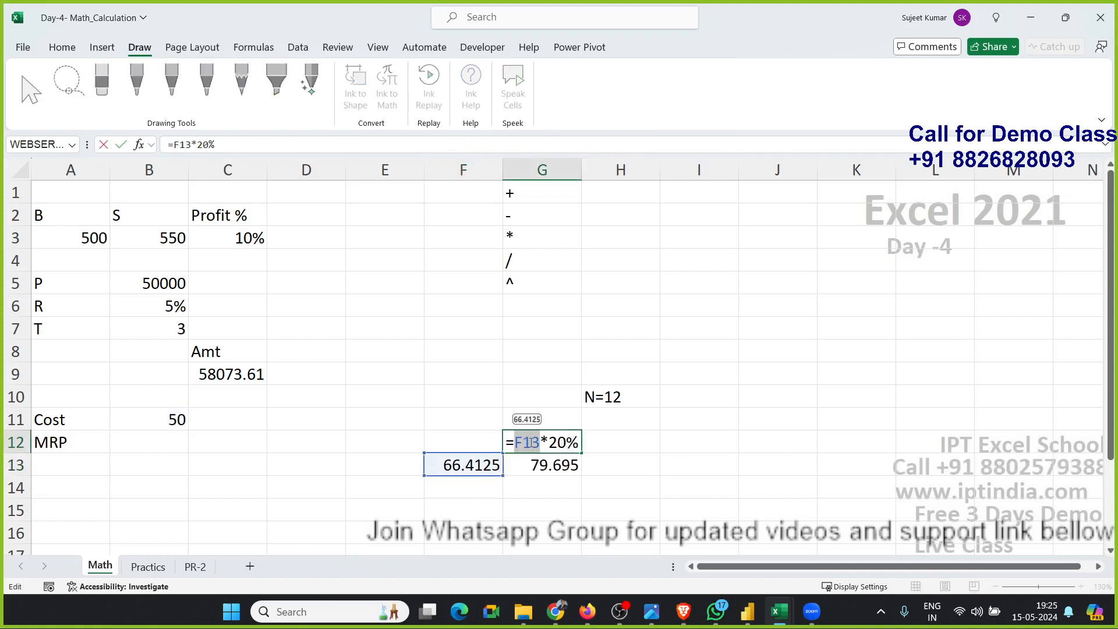
type("()")
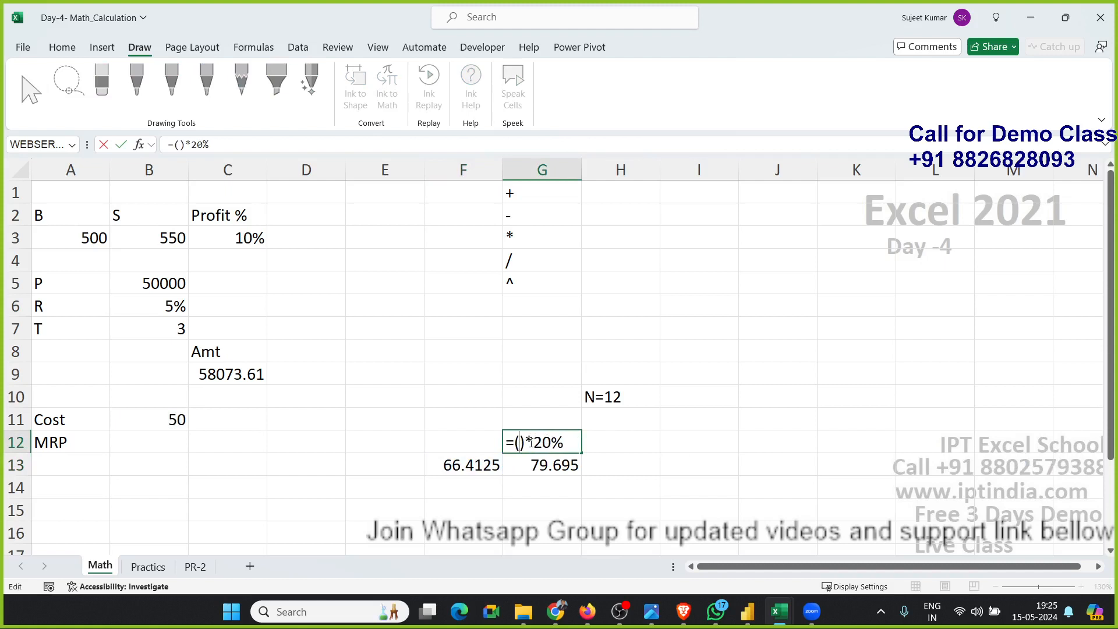
key("ctrl+v")
key("Return")
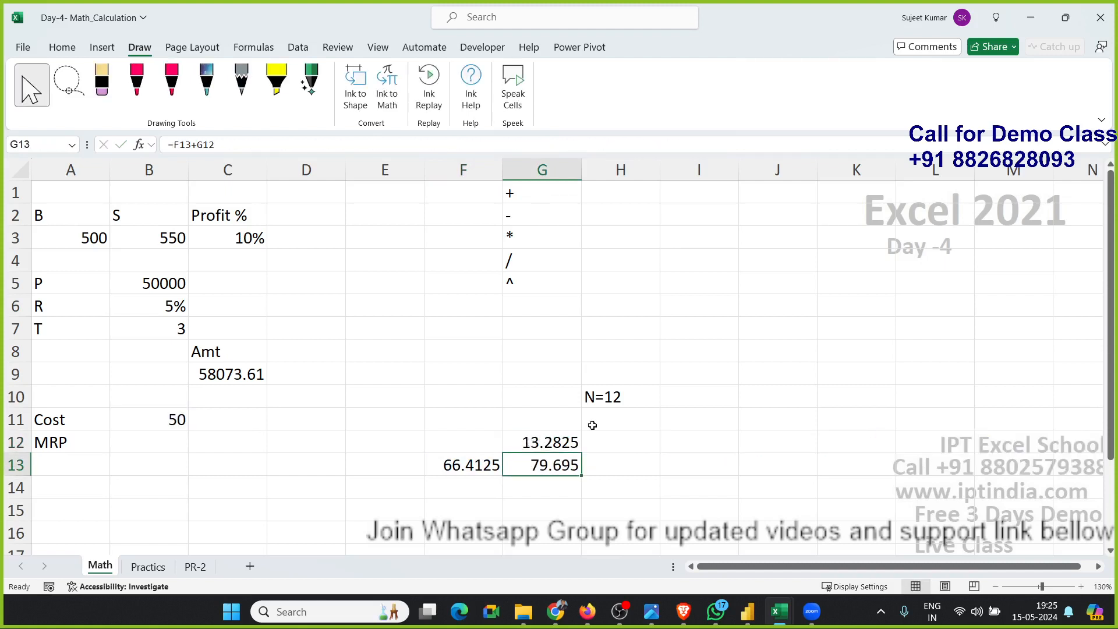
In G13, replace the F13 reference with F13's formula wrapped in parentheses.
double_click(530, 464)
double_click(527, 464)
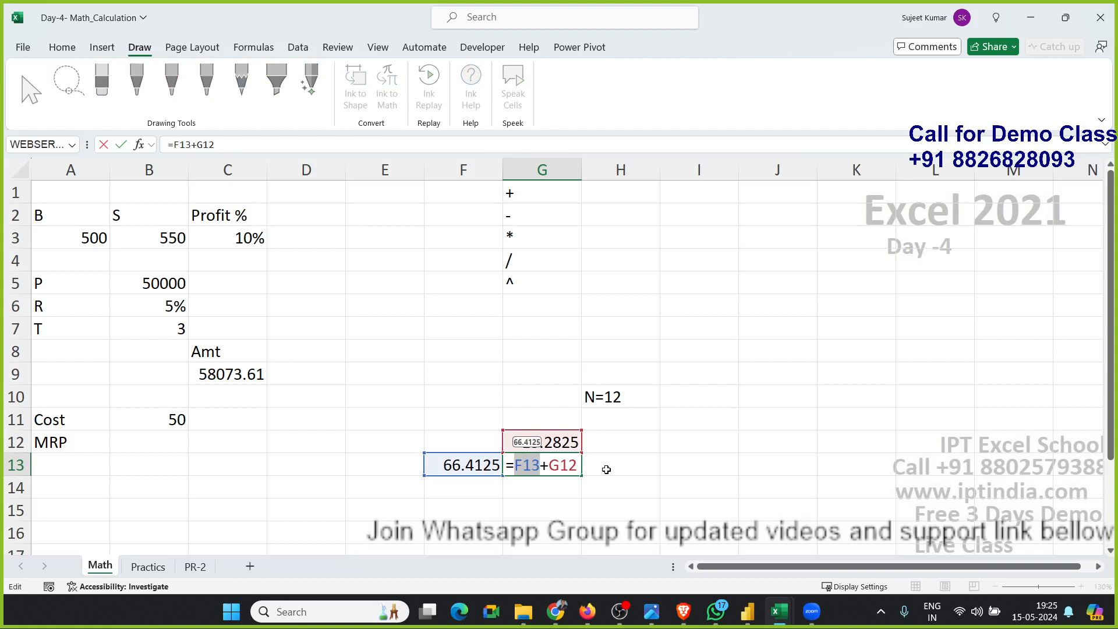
type("()")
key("Left")
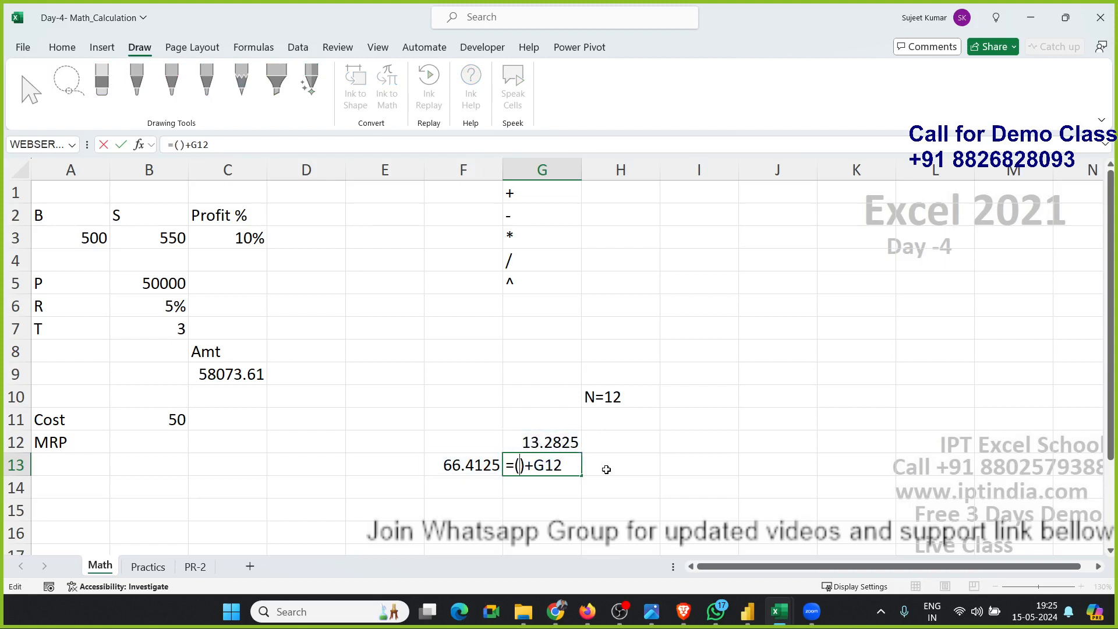
key("ctrl+v")
key("Return")
Clear the helper cell F13.
key("Up")
key("Left")
key("Delete")
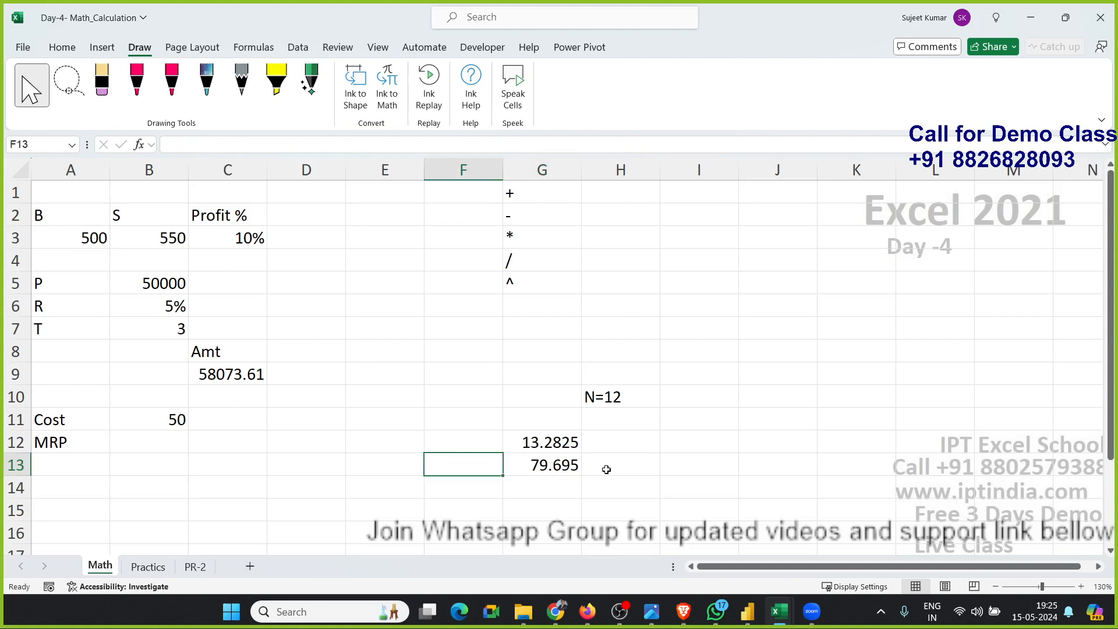
Copy G12's formula and substitute it in parentheses for the G12 reference in G13, ending it with *20%.
key("Right")
key("Up")
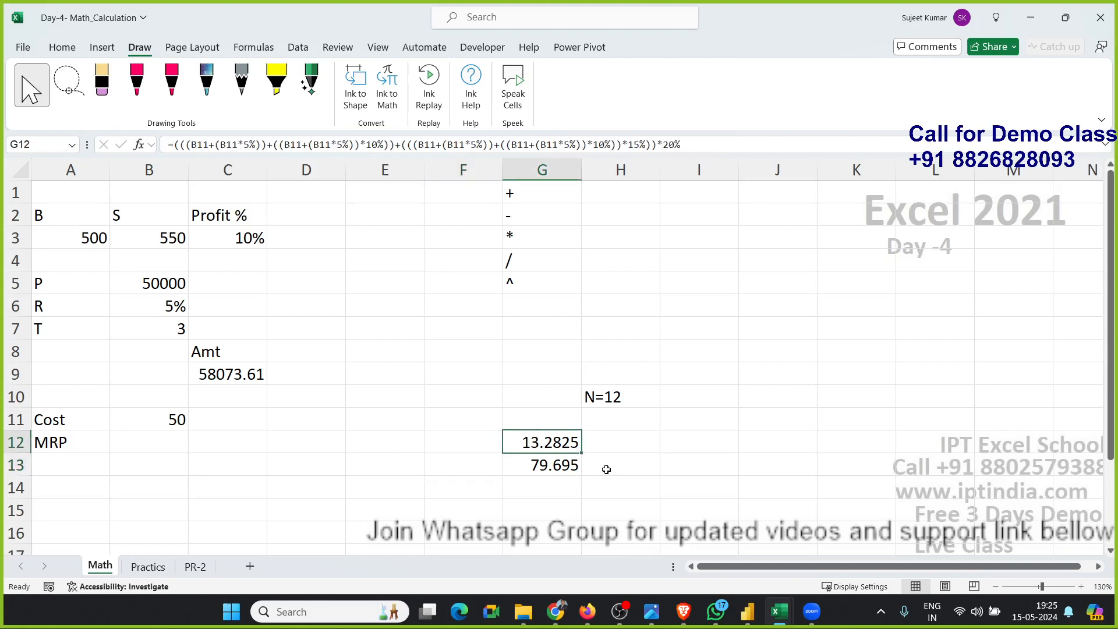
double_click(557, 447)
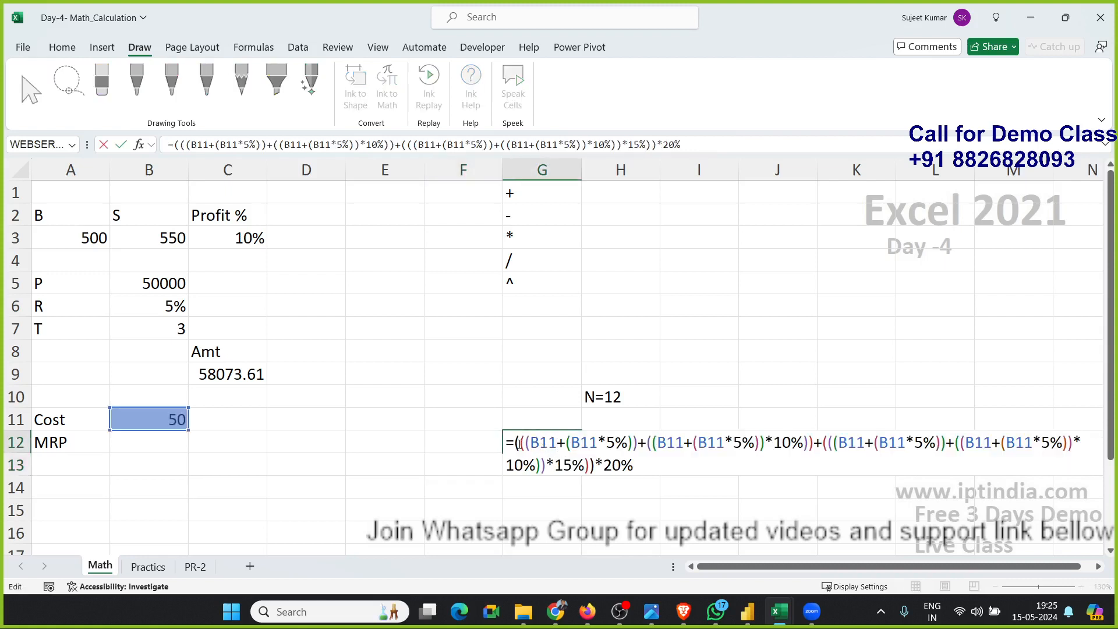
left_click_drag(515, 444, 682, 464)
key("ctrl+c")
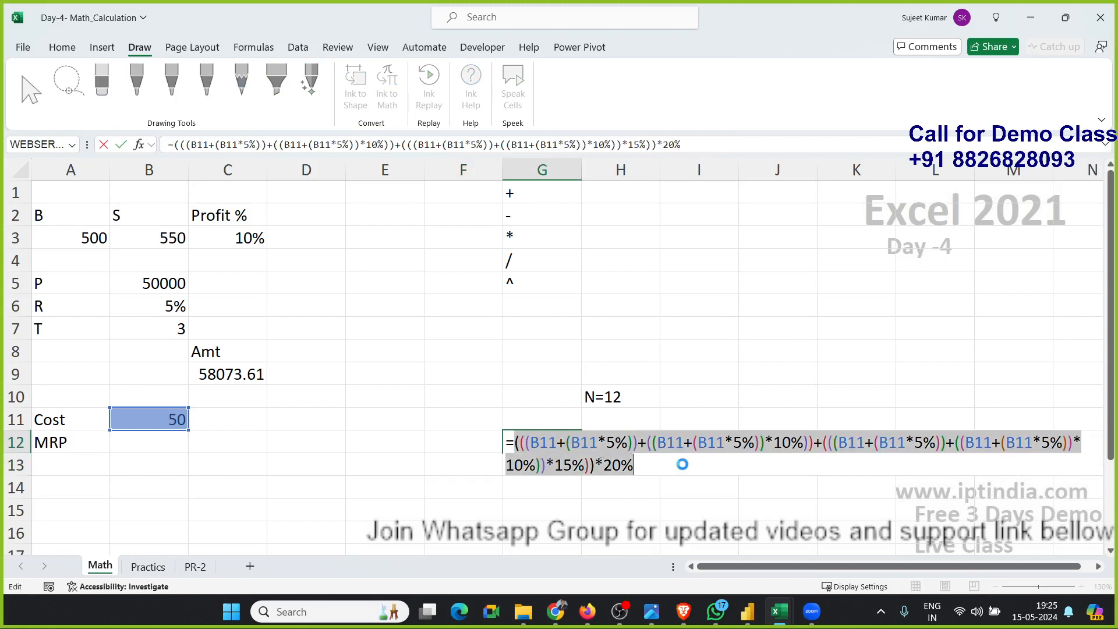
key("Escape")
double_click(559, 465)
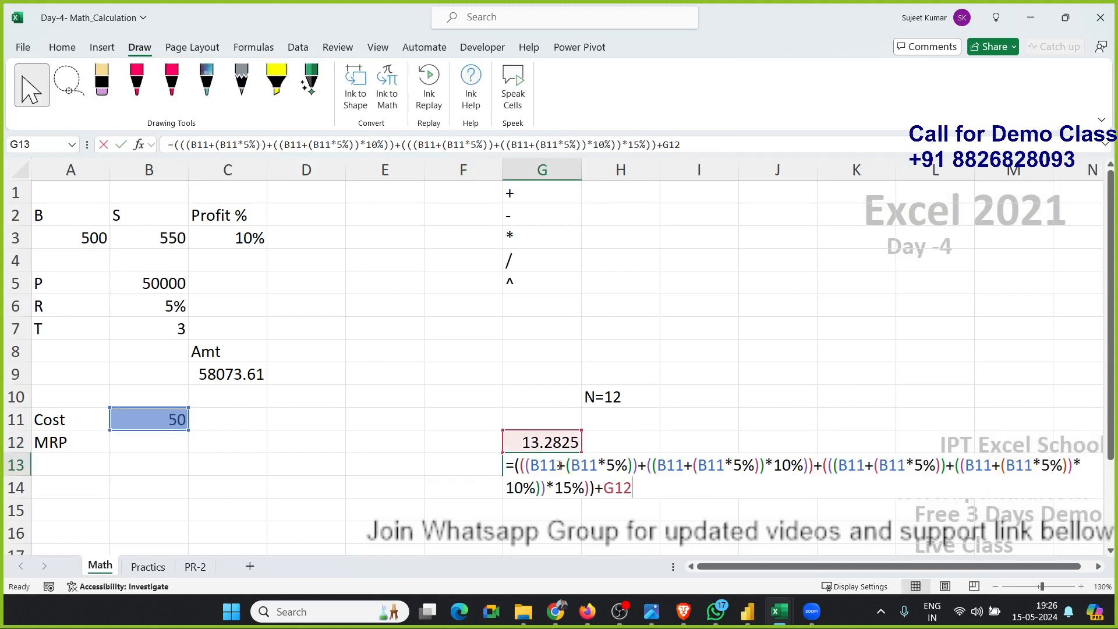
double_click(617, 491)
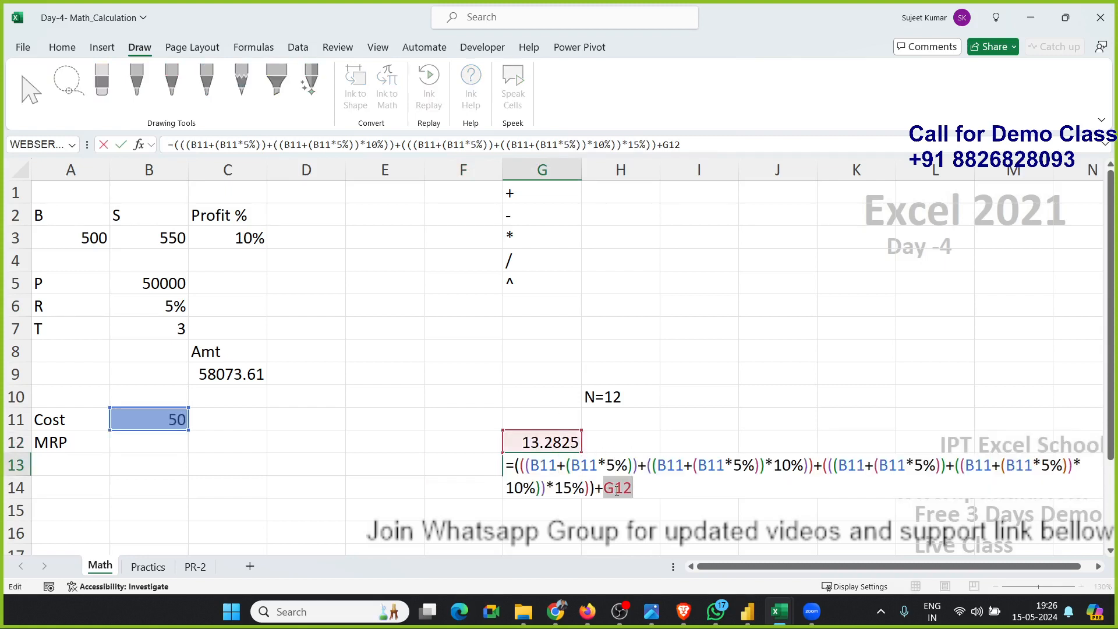
type("(")
key("ctrl+v")
type("*20%")
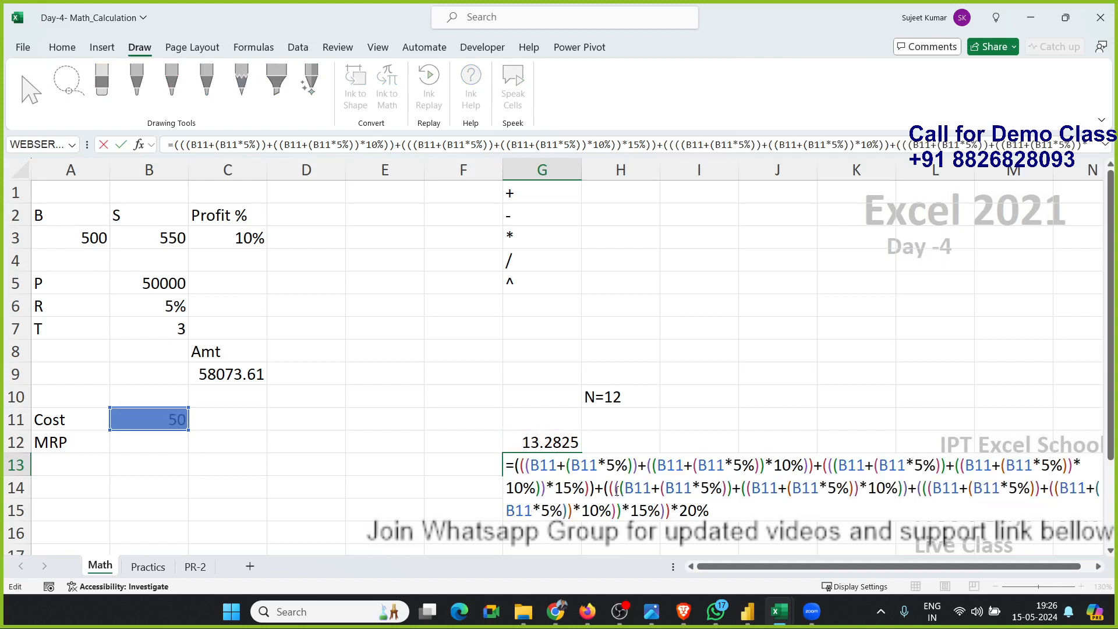
type(")")
key("Return")
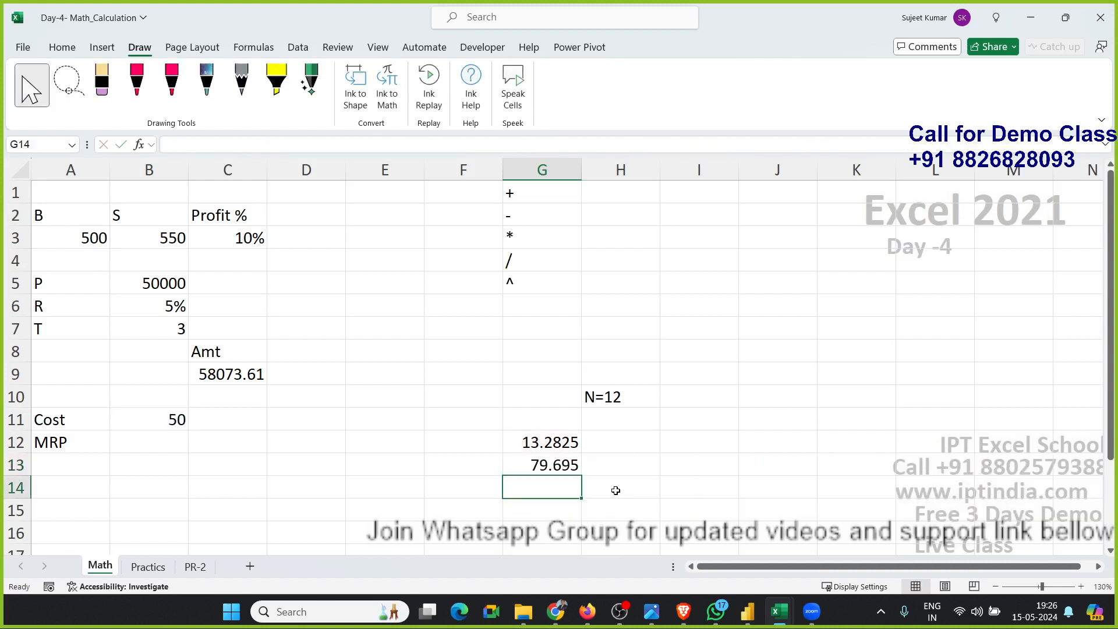
Clear the helper cell G12.
key("Up")
key("Up")
key("Up")
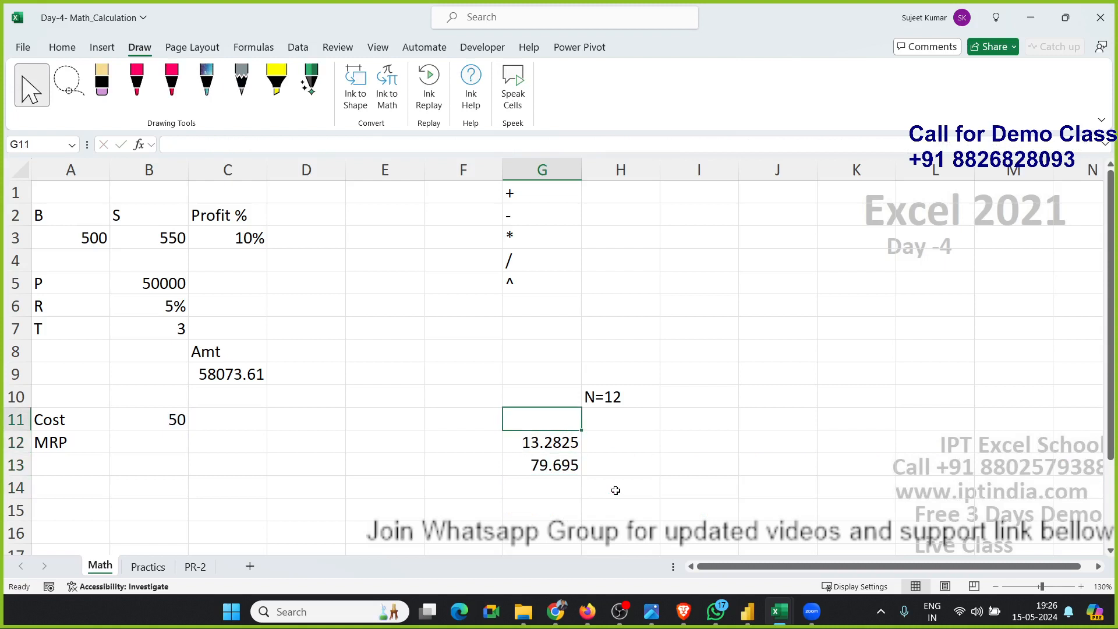
key("Down")
key("Delete")
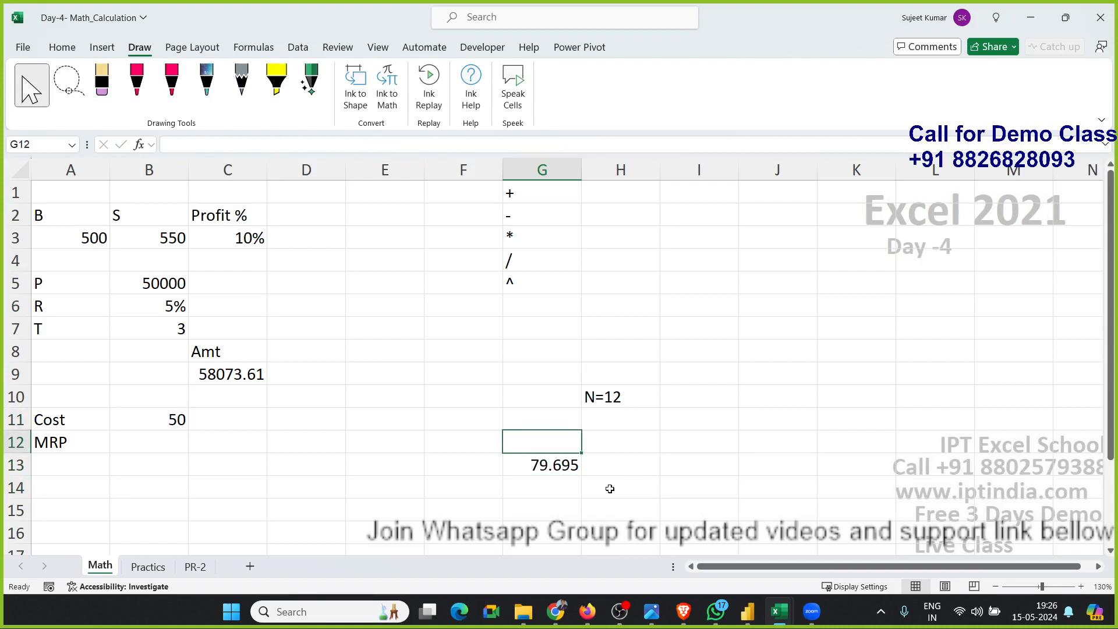
Review the final single nested MRP formula in G13.
left_click(546, 463)
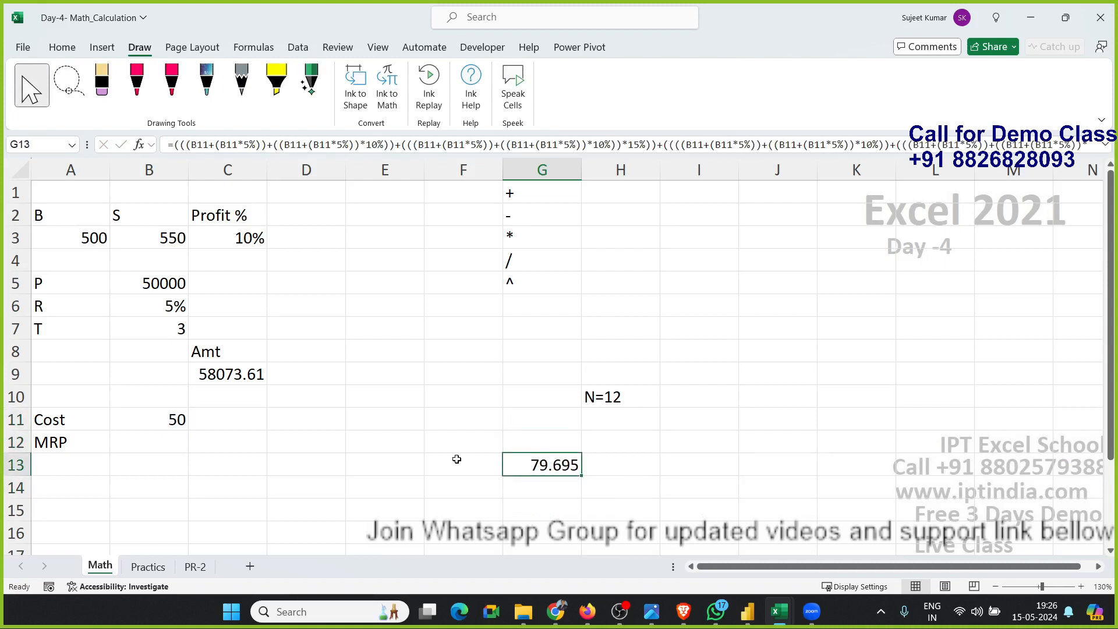
left_click(178, 438)
left_click(548, 459)
key("alt+Tab")
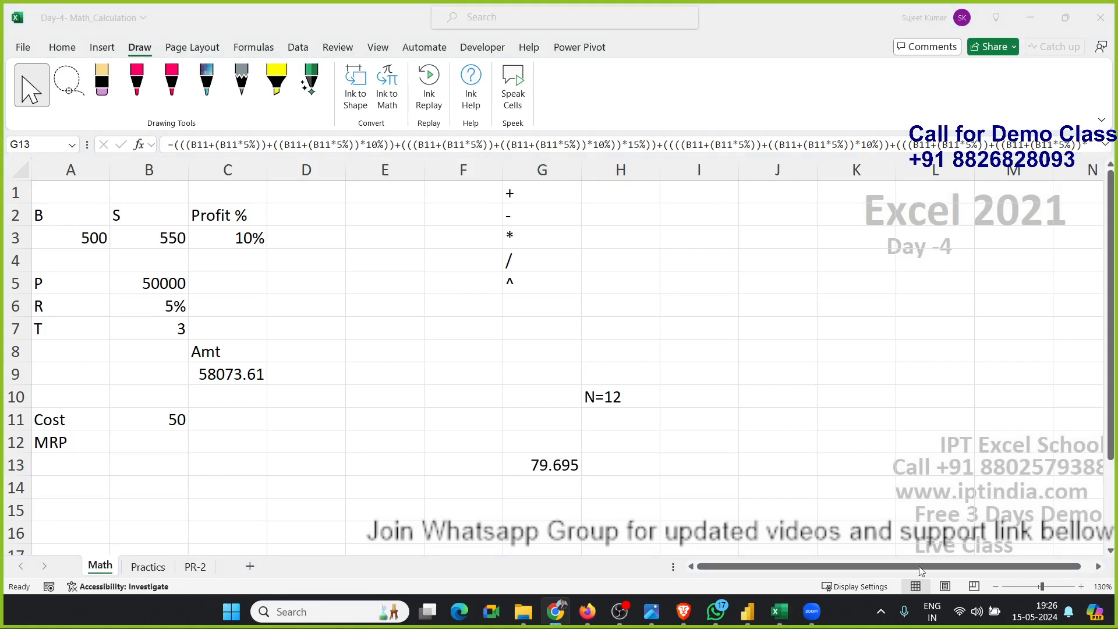
Open G13's nested MRP formula for editing to inspect its cell references, then leave it unchanged.
left_click(548, 473)
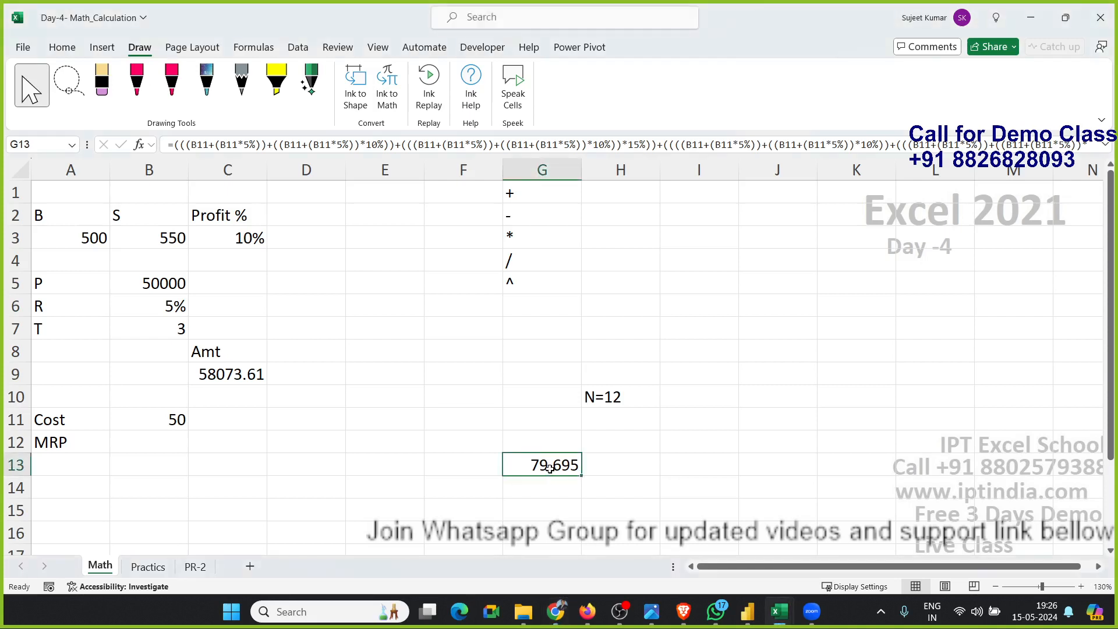
double_click(549, 468)
double_click(546, 469)
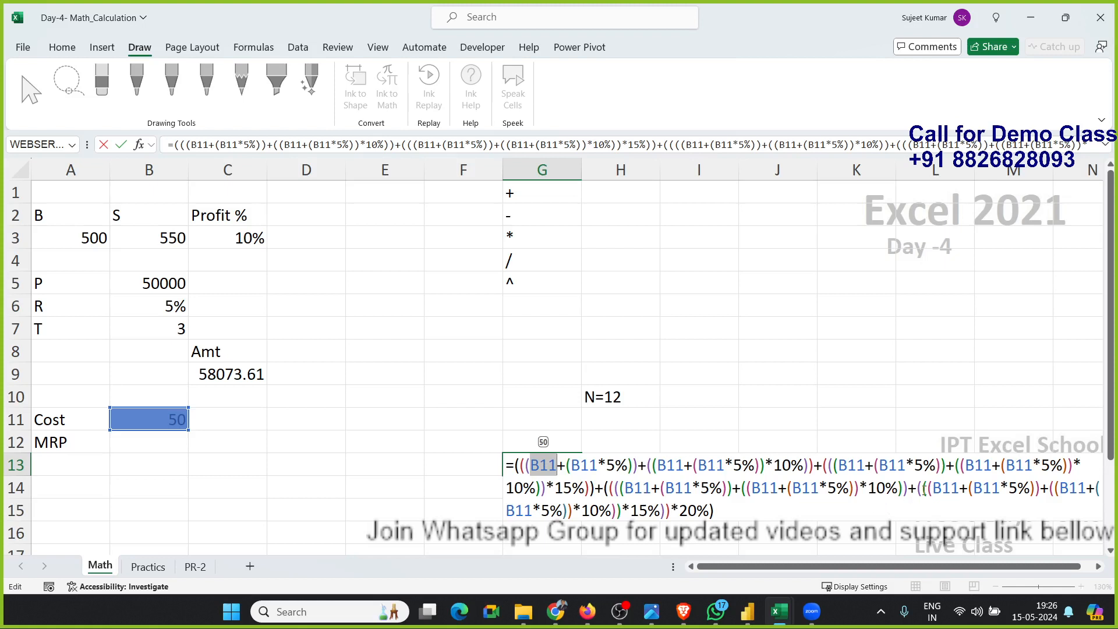
key("Escape")
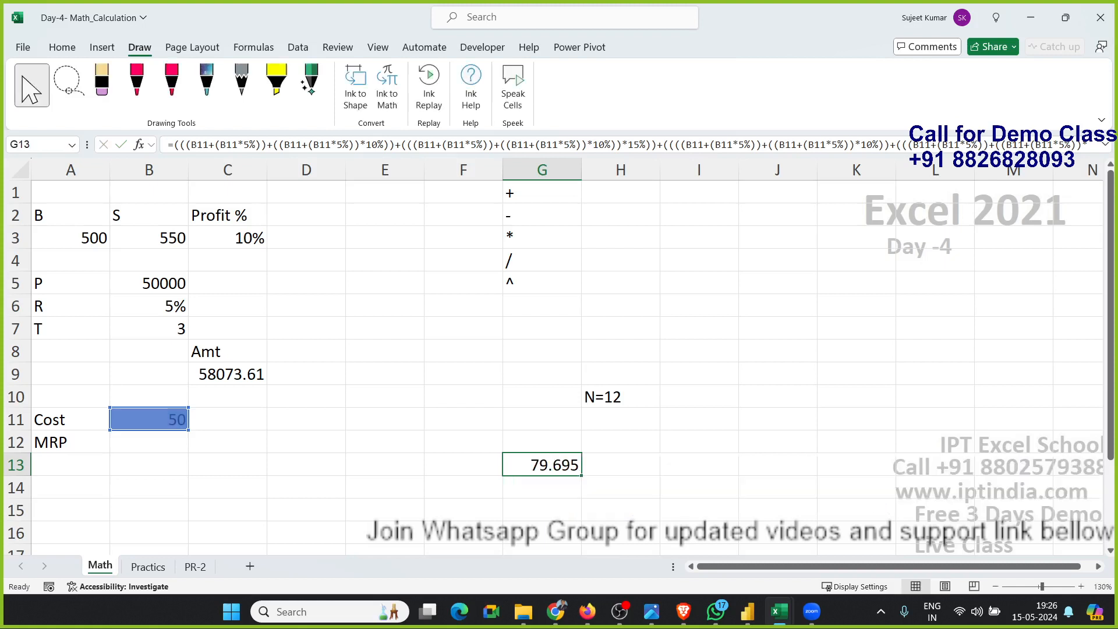
Copy G13's nested MRP formula into the MRP cell B12.
key("alt+Tab")
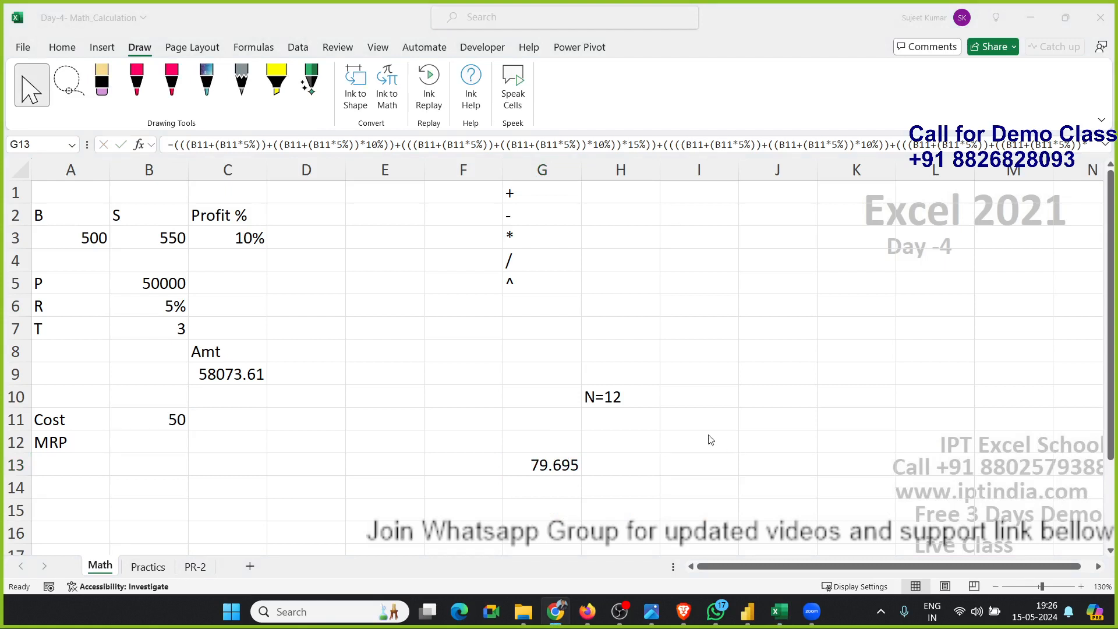
key("alt+Tab")
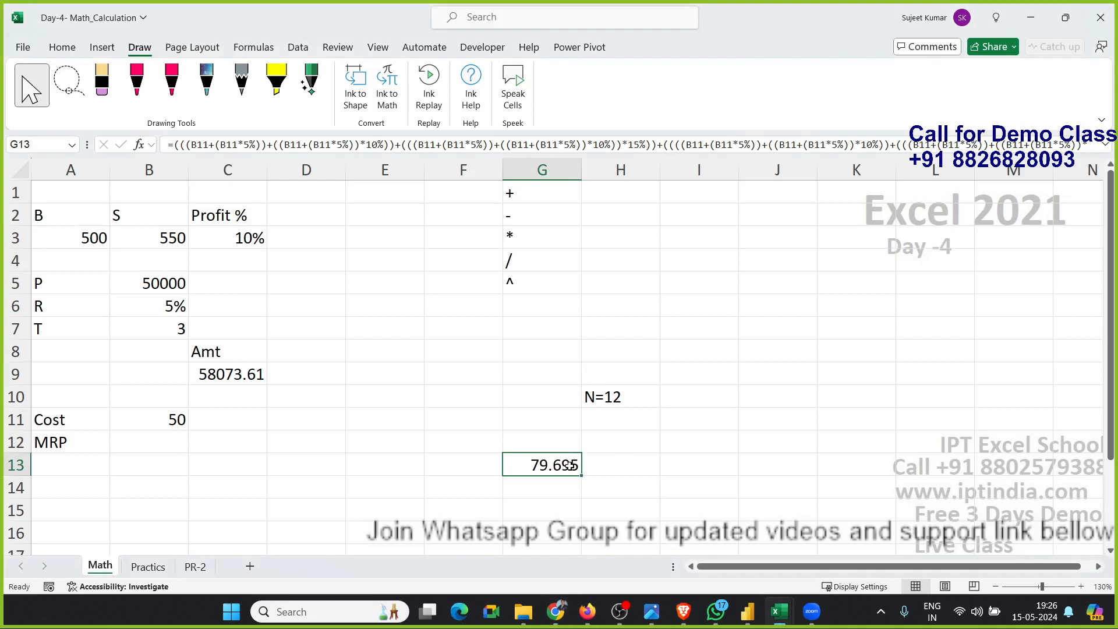
key("ctrl+c")
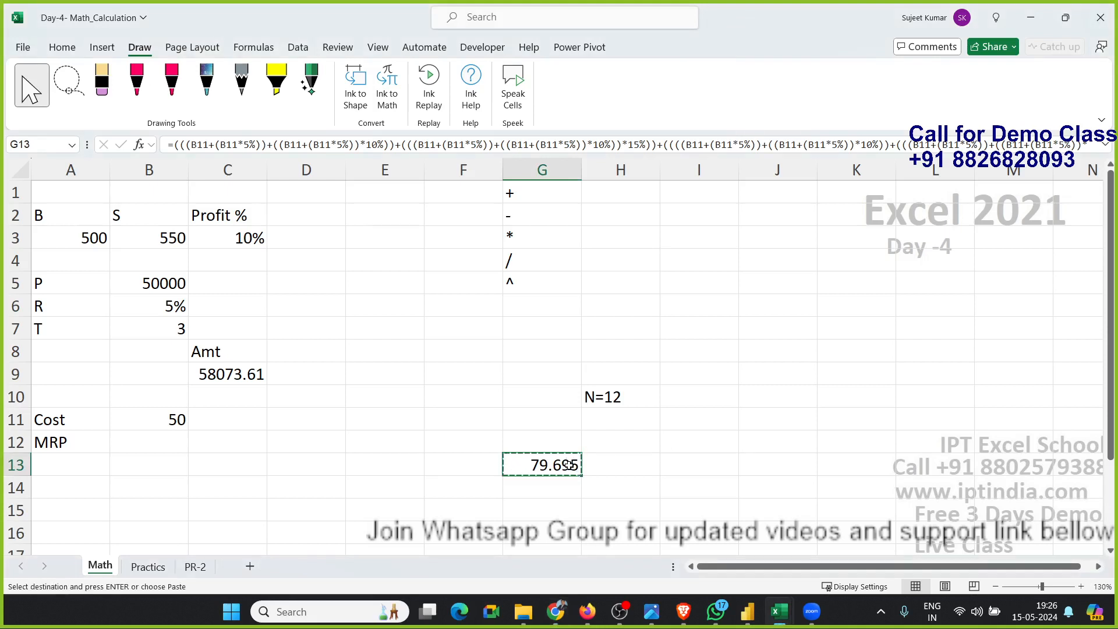
left_click(175, 444)
key("Return")
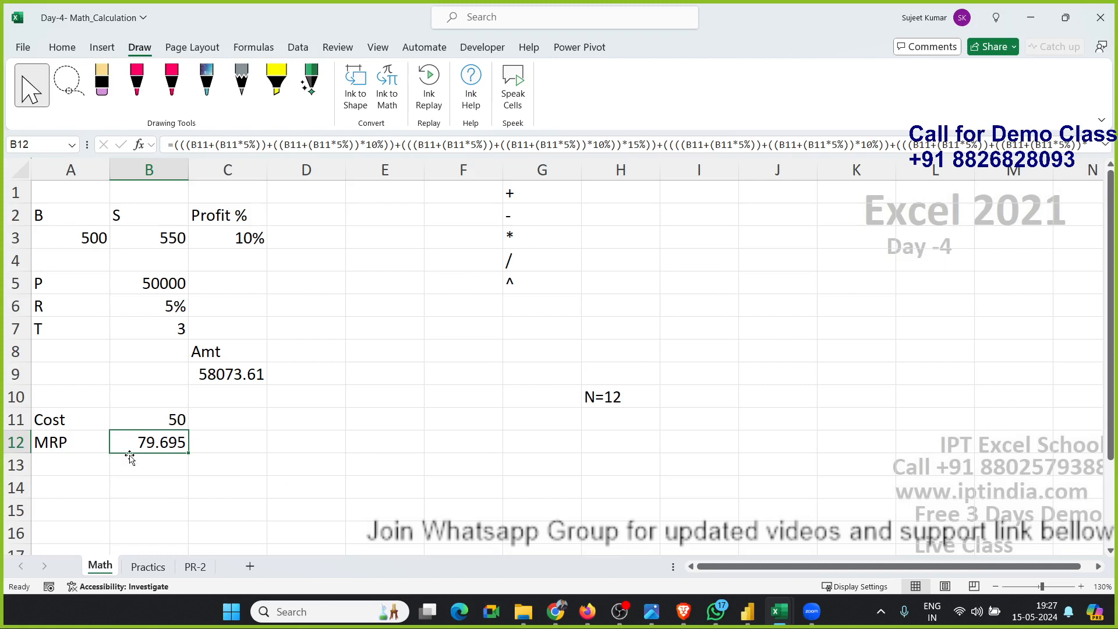
left_click(140, 566)
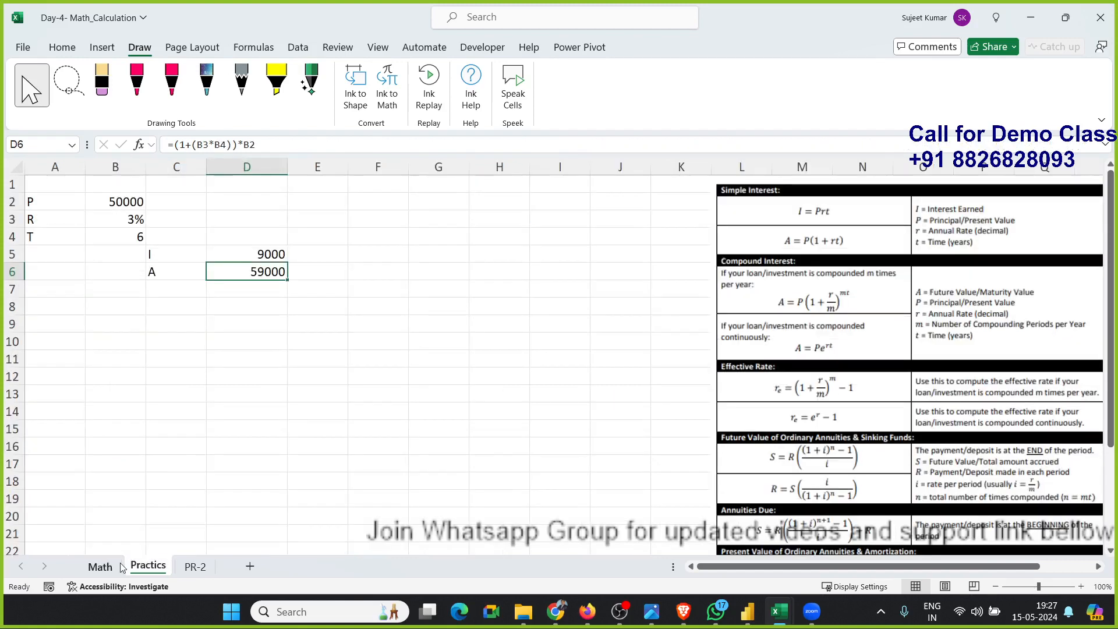
left_click(106, 566)
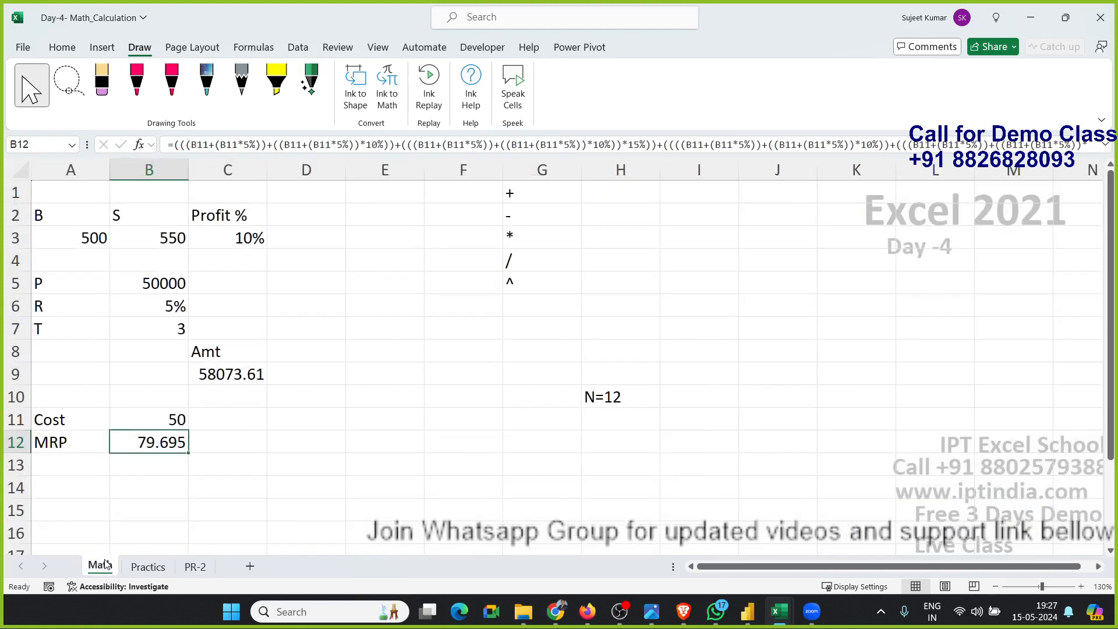
key("ctrl+z")
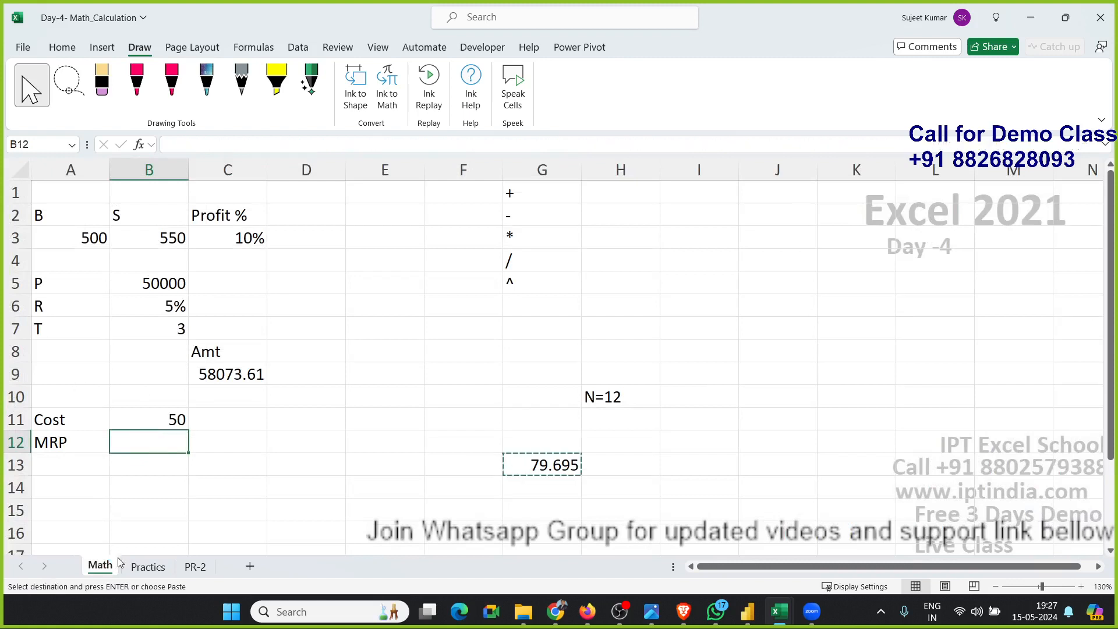
left_click(517, 516)
left_click(527, 470)
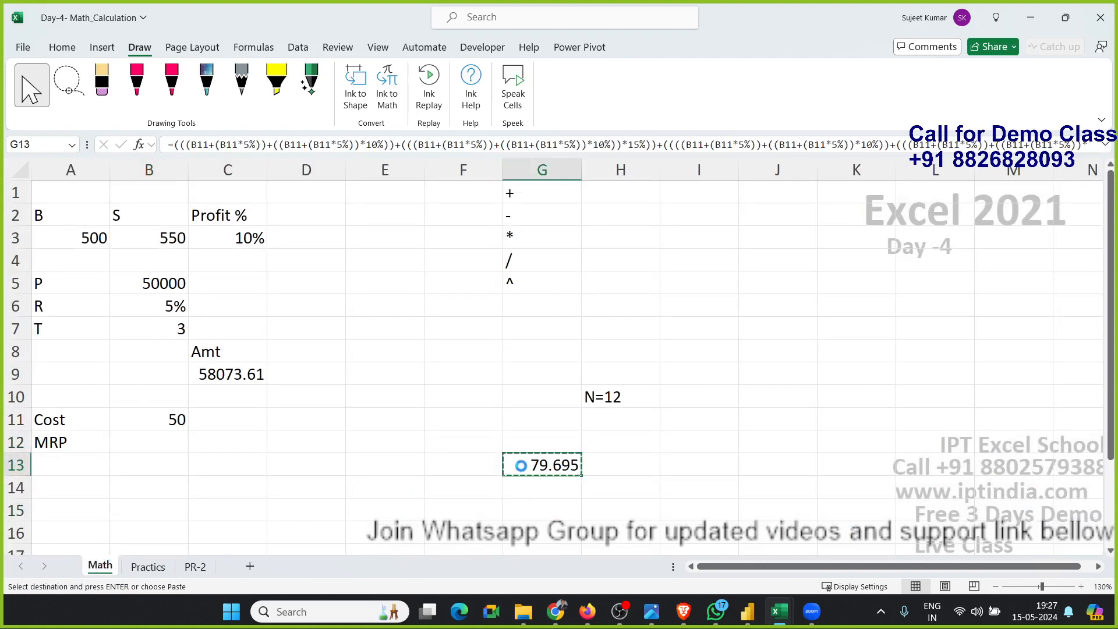
left_click(164, 453)
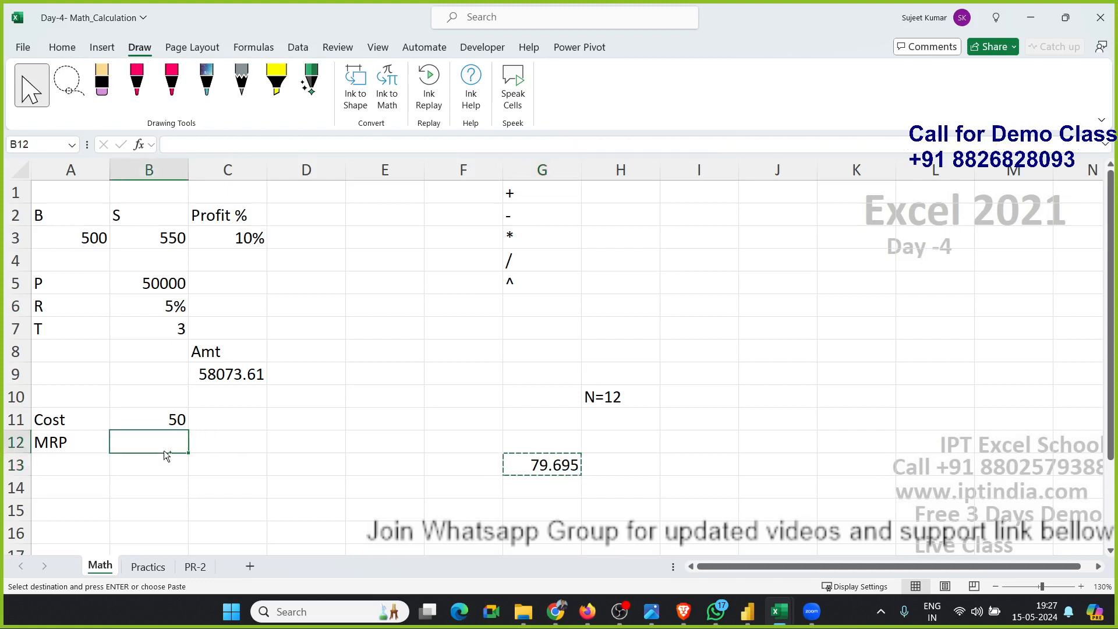
key("ctrl+v")
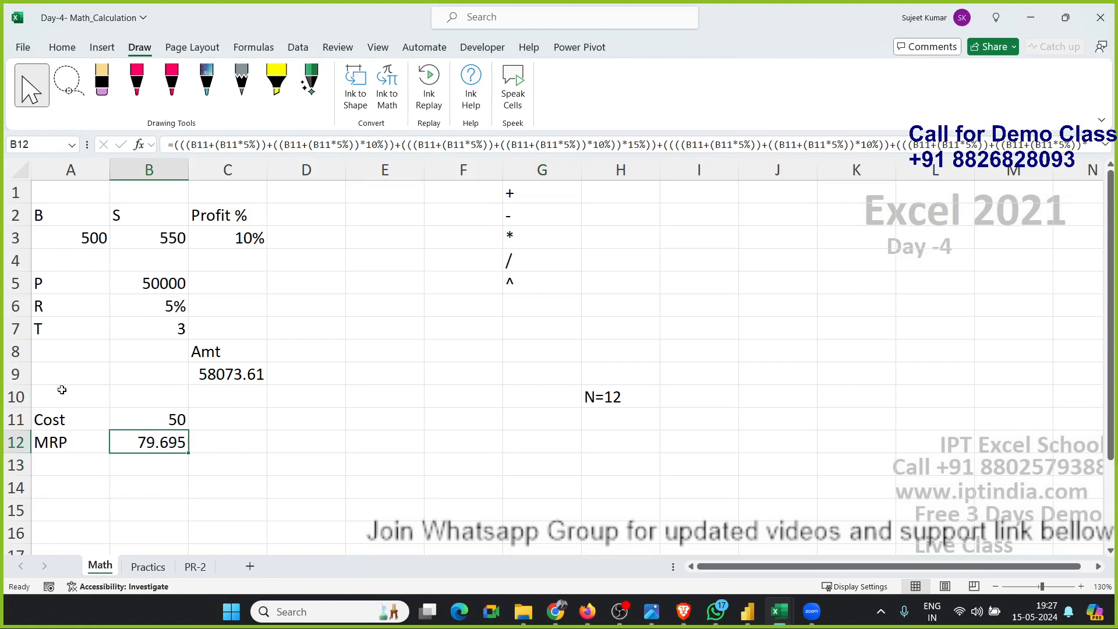
On the Practics sheet, re-enter D6's amount formula as =B2*(1+(B3*B4)).
left_click(154, 575)
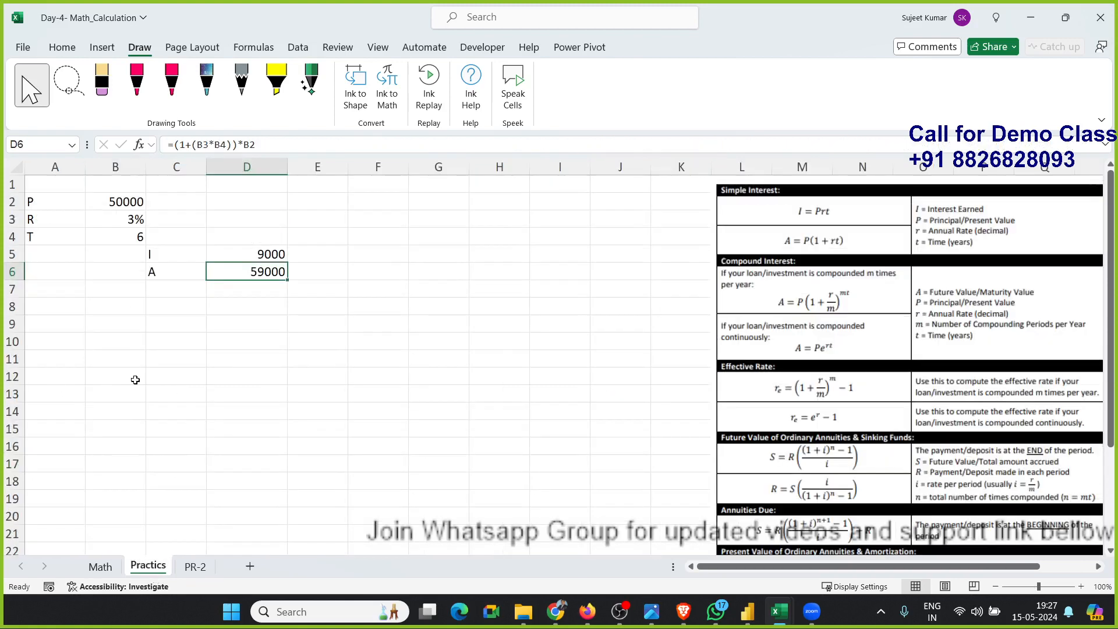
left_click(461, 366)
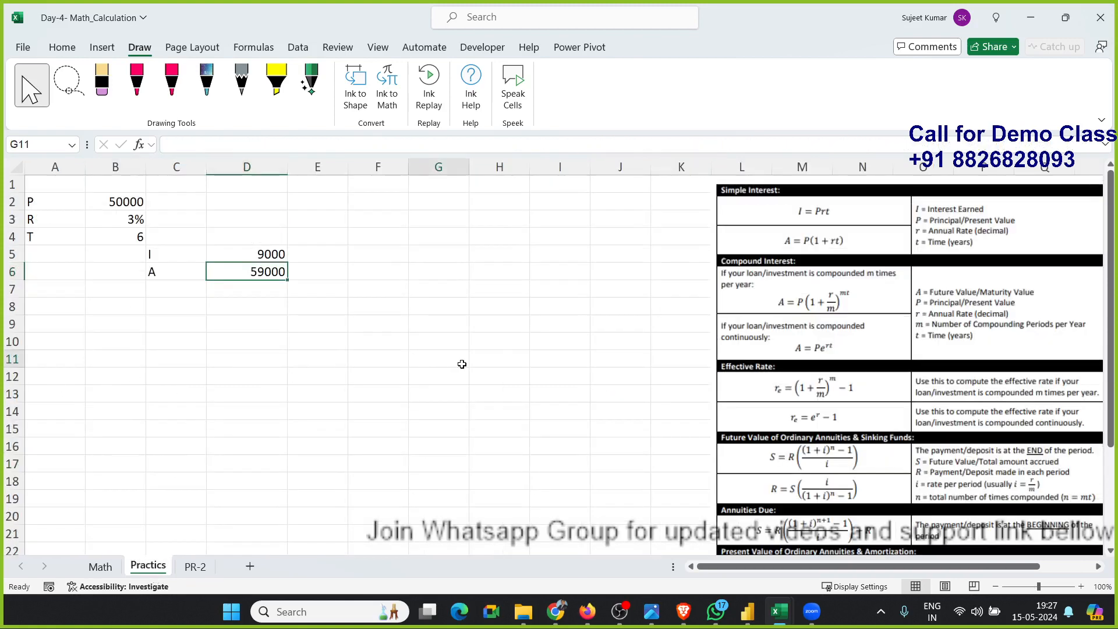
left_click(784, 303)
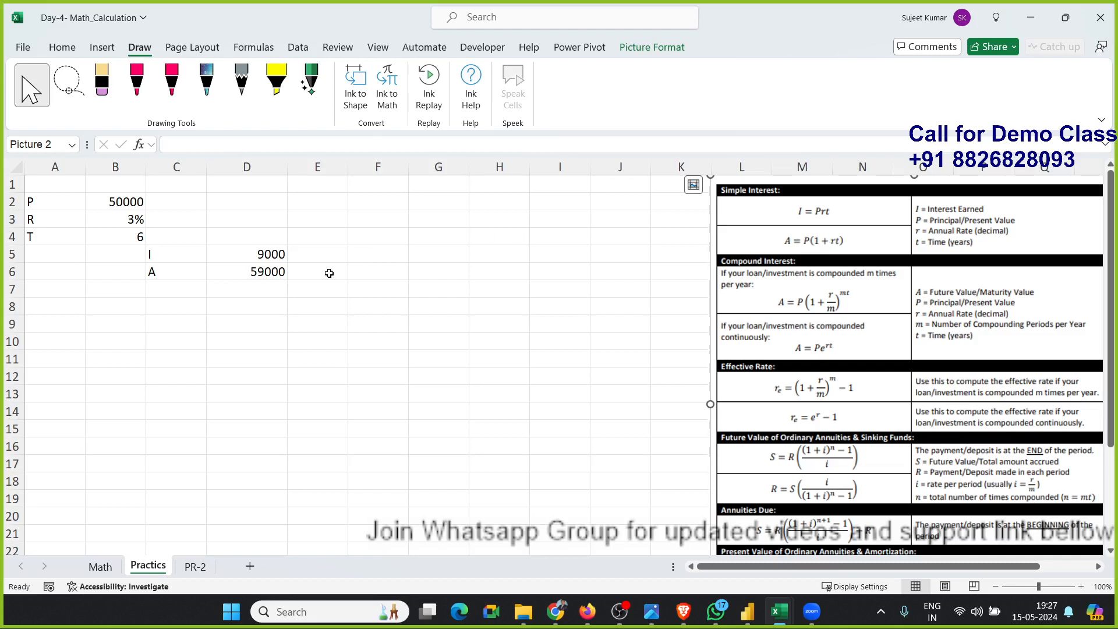
left_click(279, 273)
type("=")
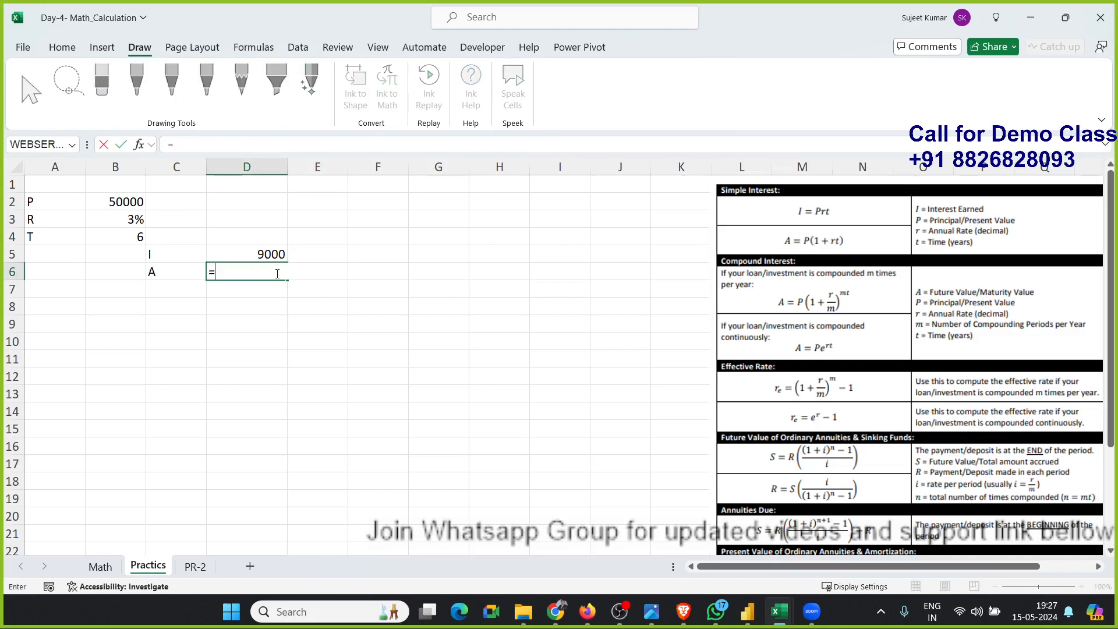
left_click(116, 202)
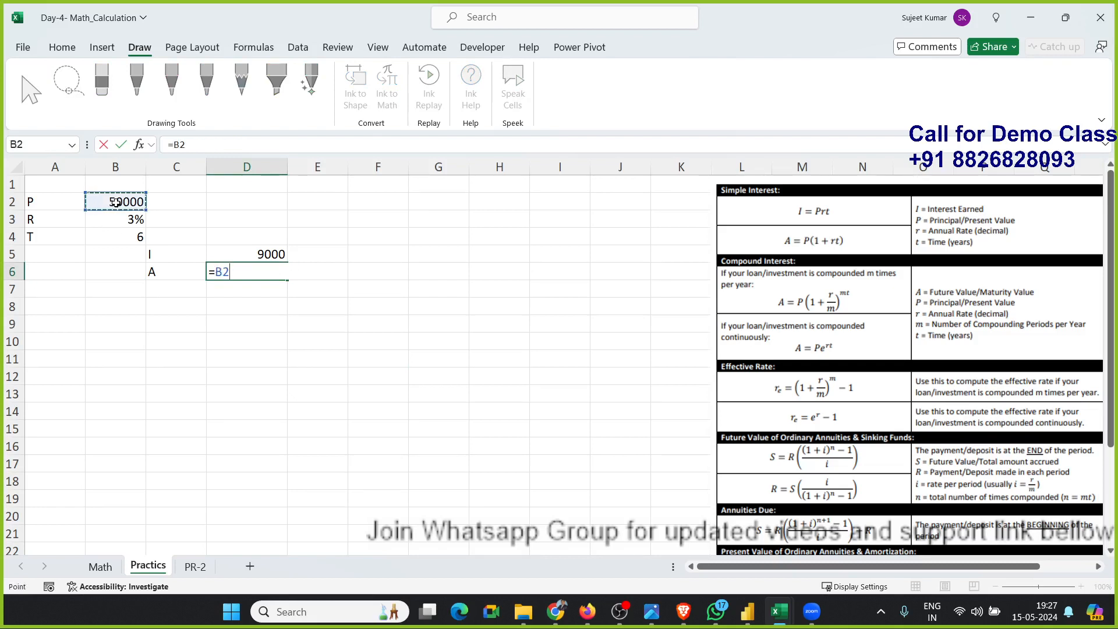
type("*(1+(")
left_click(107, 219)
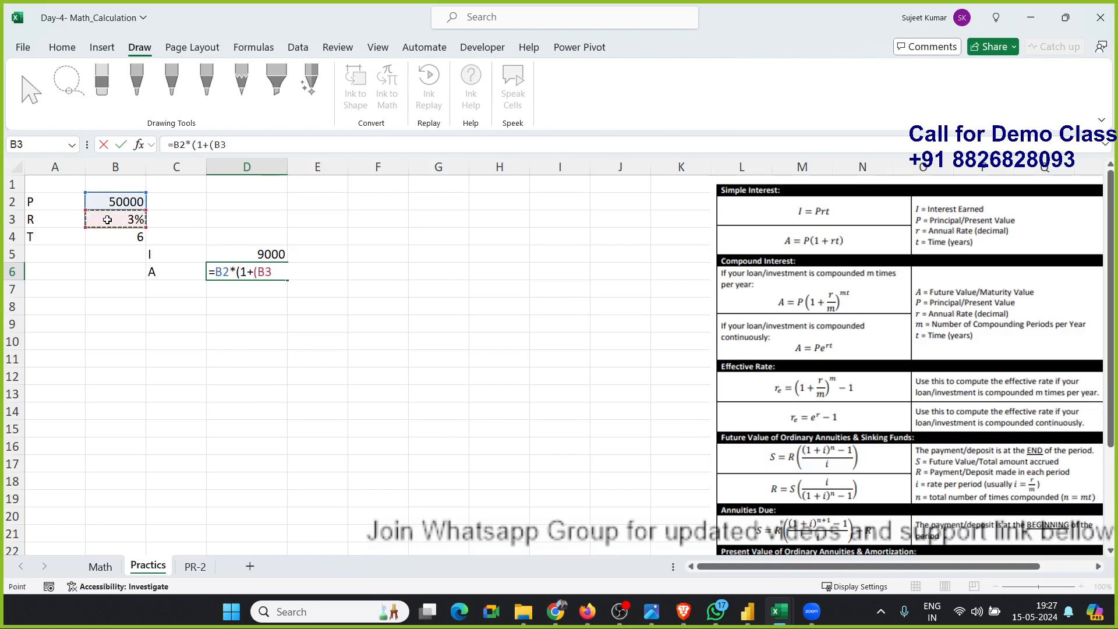
type("*")
left_click(130, 235)
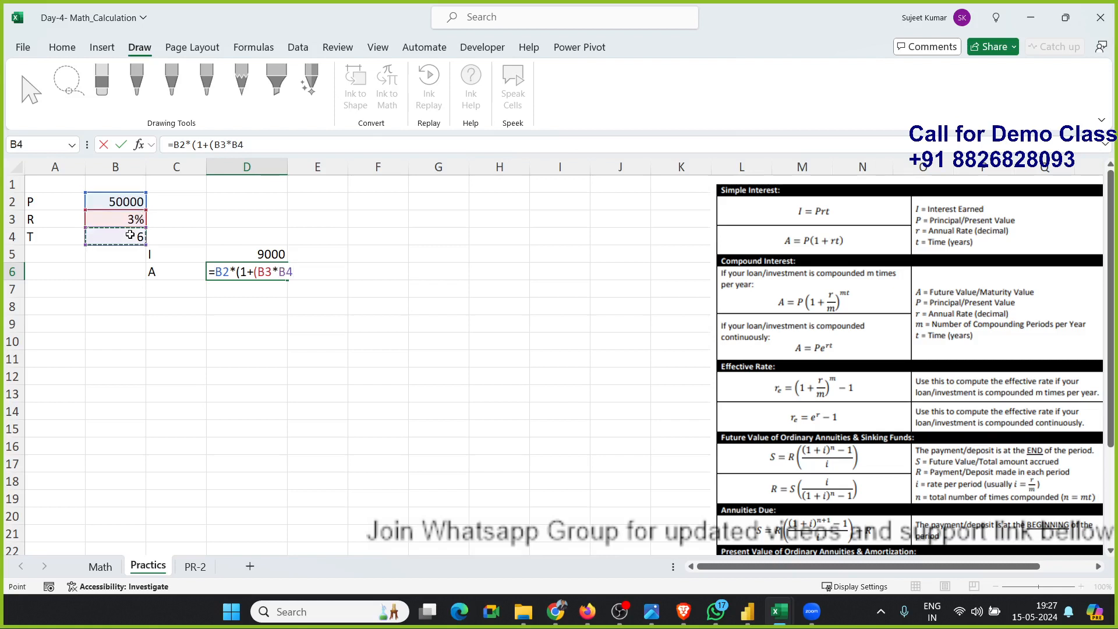
type(")")
key("Return")
key("Up")
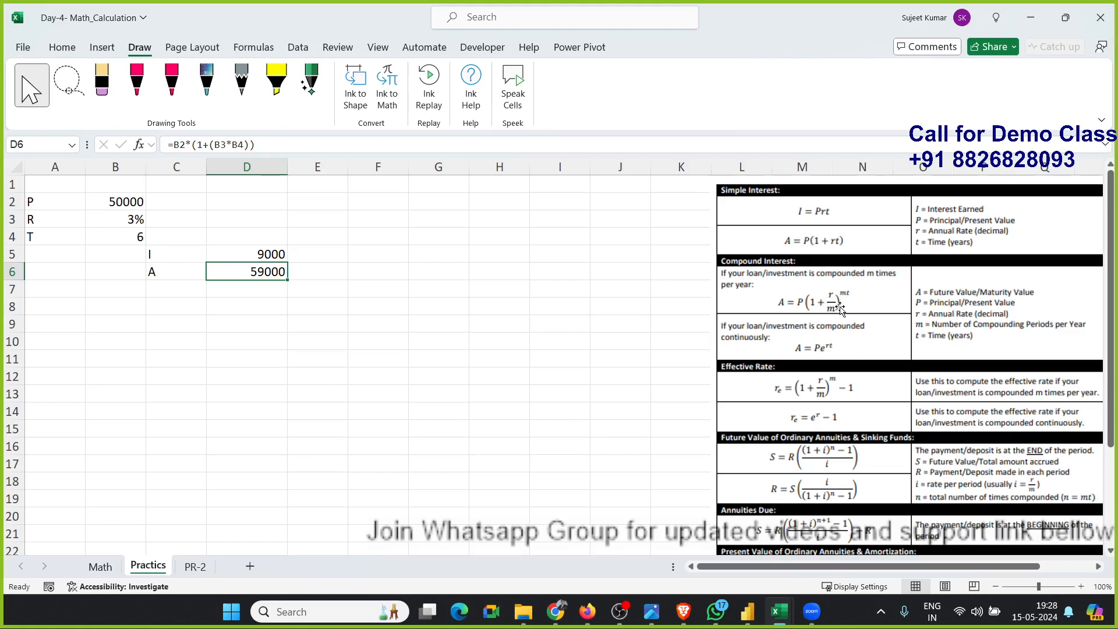
scroll(839, 309, "down", 3)
scroll(856, 314, "up", 3)
scroll(792, 352, "down", 4)
scroll(792, 353, "up", 4)
On the PR-2 sheet, clear the volume and surface-area results in D5:D8.
left_click(196, 566)
left_click(241, 431)
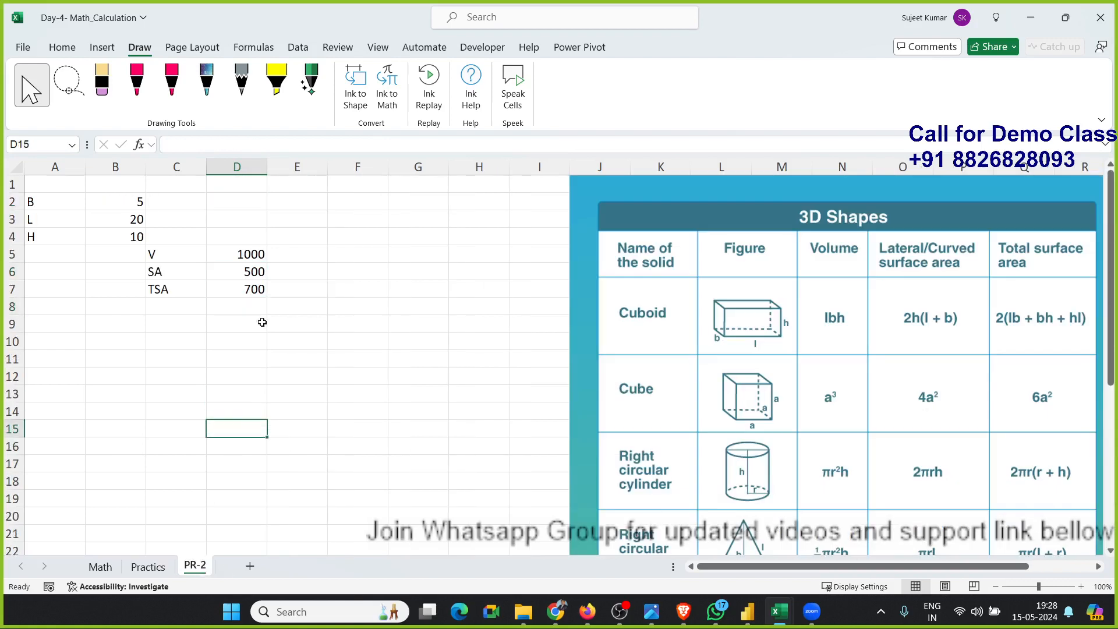
left_click_drag(249, 257, 247, 306)
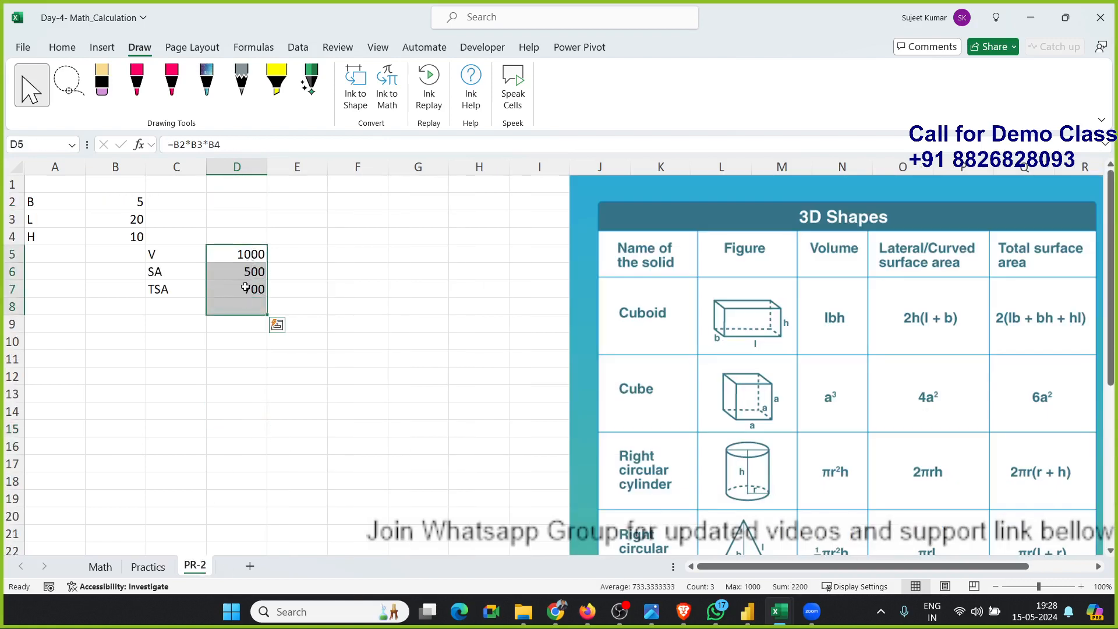
key("Delete")
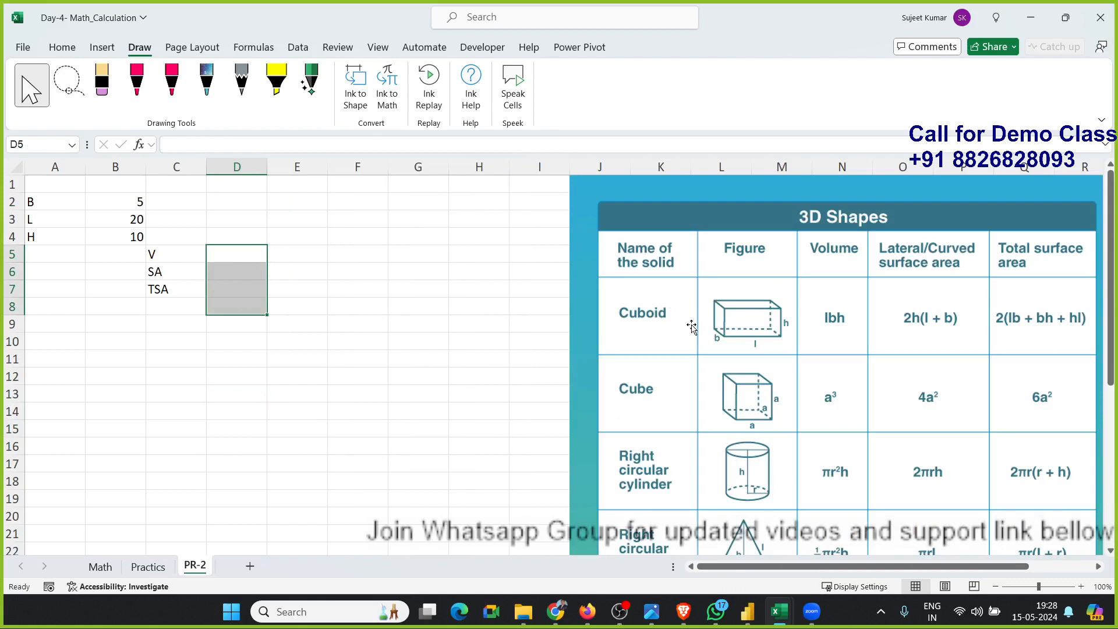
Review the cuboid's breadth, length and height labels and values in columns A and B.
left_click(54, 201)
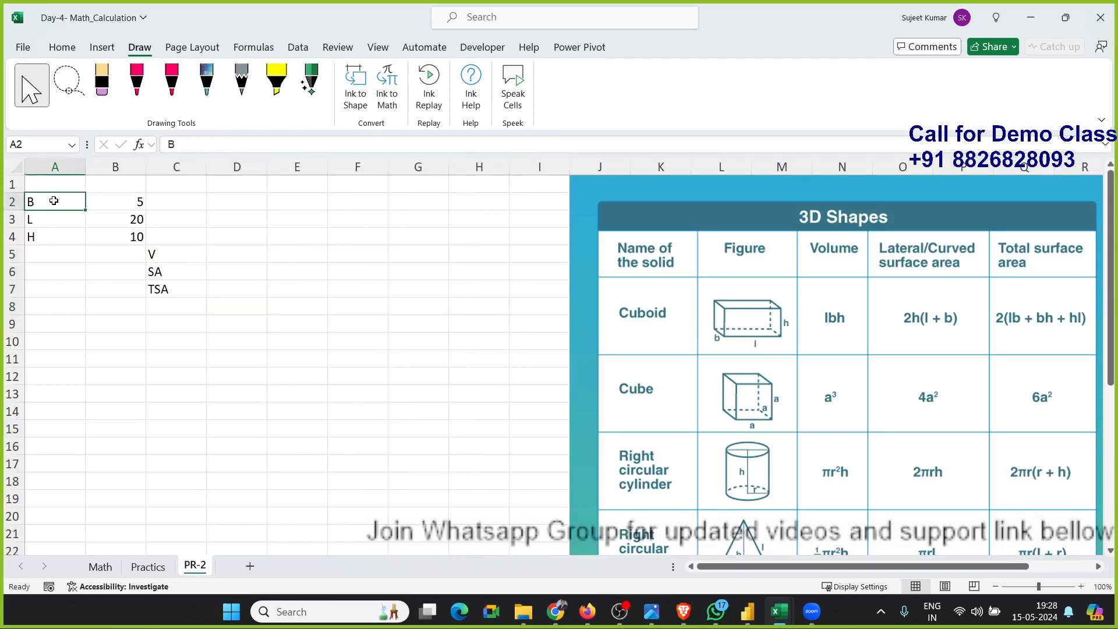
left_click(53, 219)
left_click(53, 235)
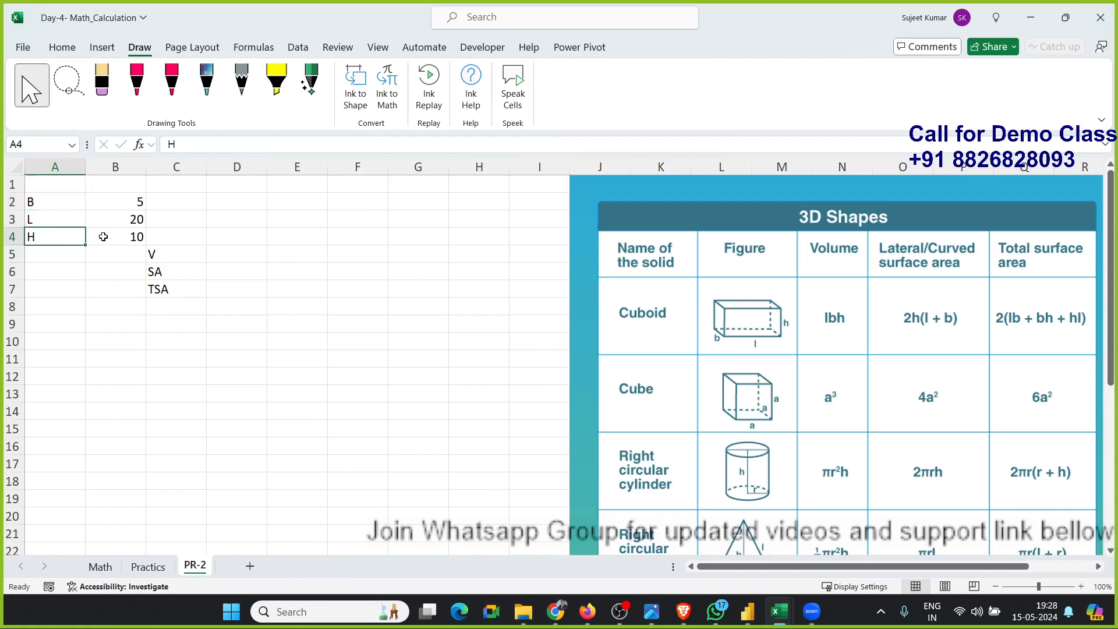
left_click_drag(103, 236, 105, 213)
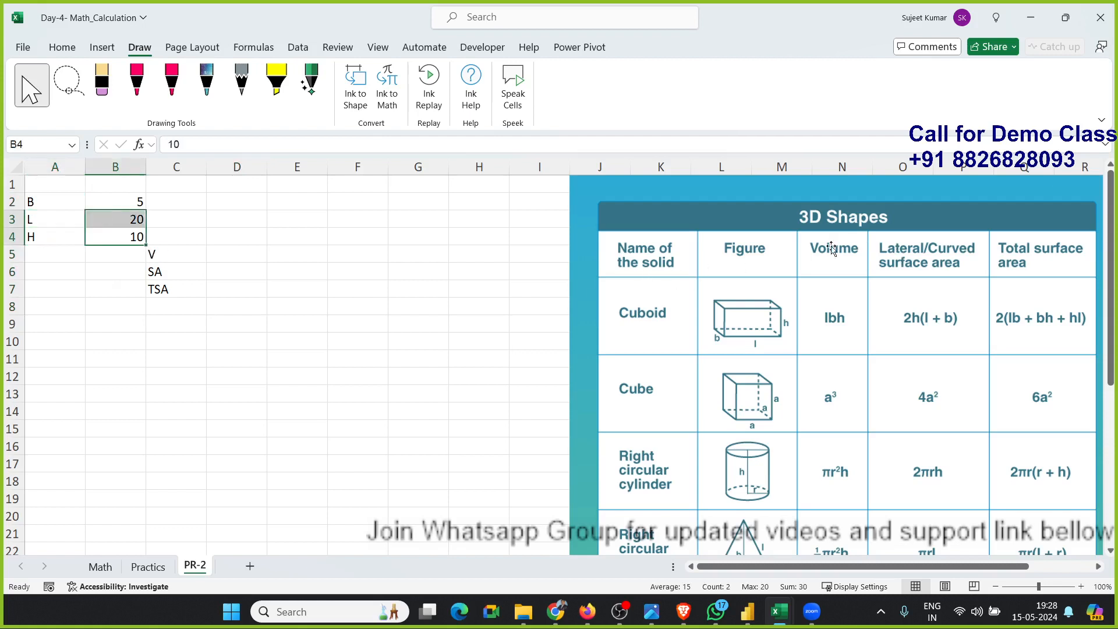
Enter the cuboid volume formula =B2*B3*B4 in D5.
left_click(228, 258)
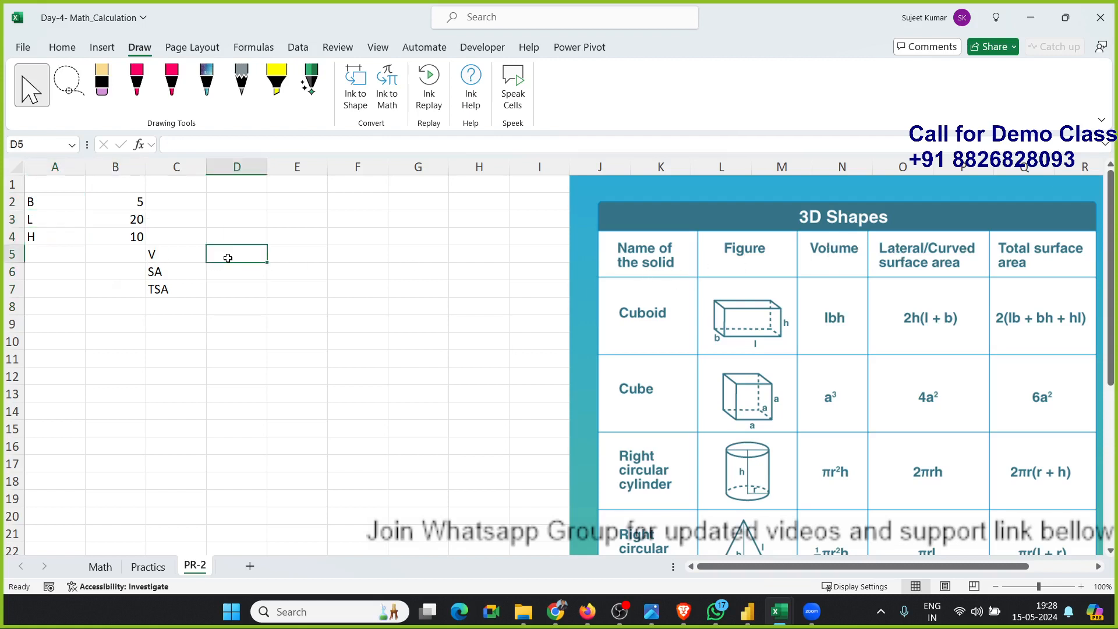
type("=")
key("Left")
key("Left")
key("Up")
key("Up")
key("Up")
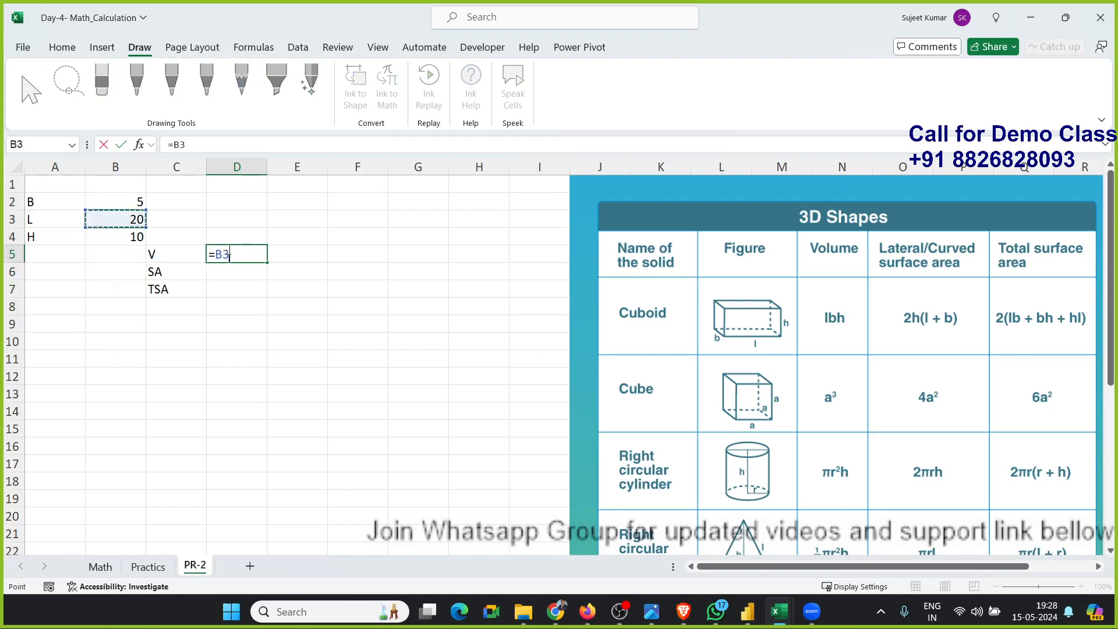
type("*")
key("Left")
key("Left")
key("Up")
key("Up")
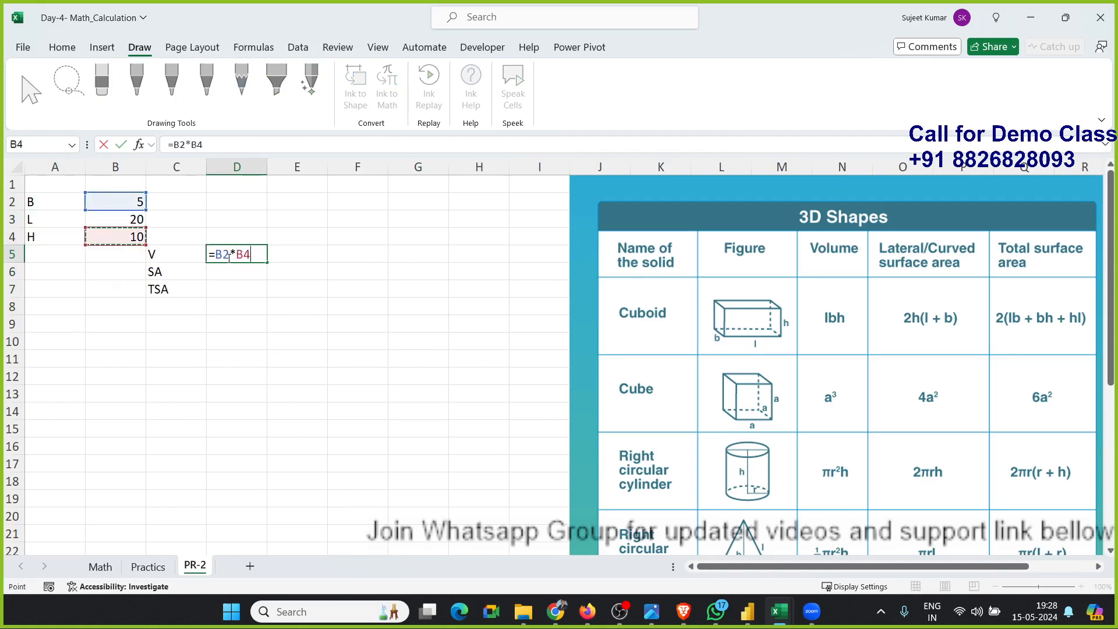
type("*")
key("Left")
key("Left")
key("Up")
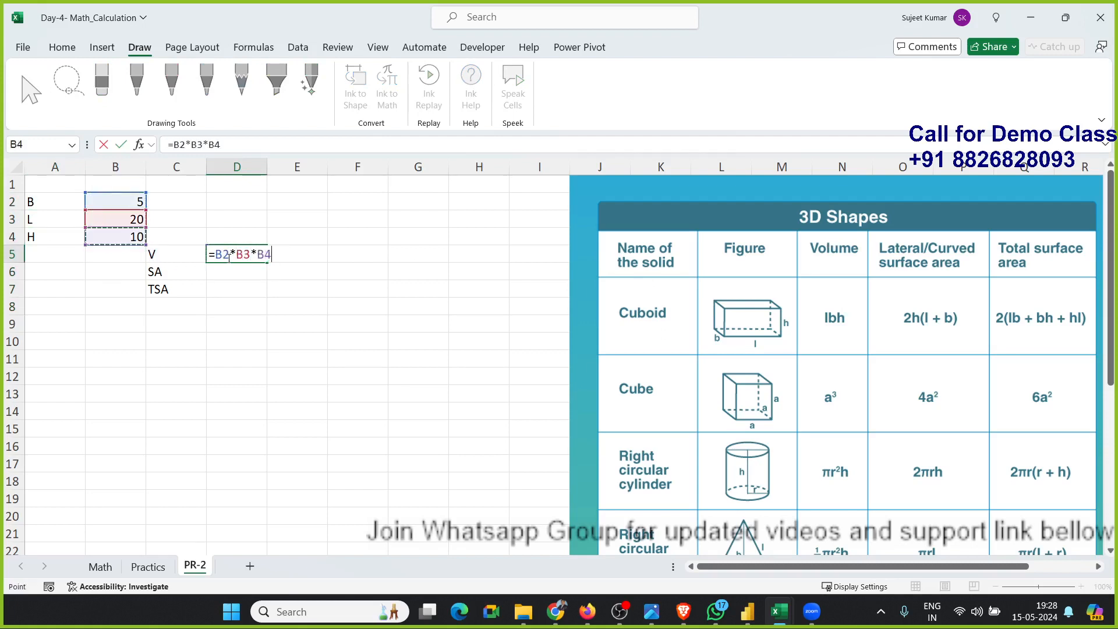
key("Return")
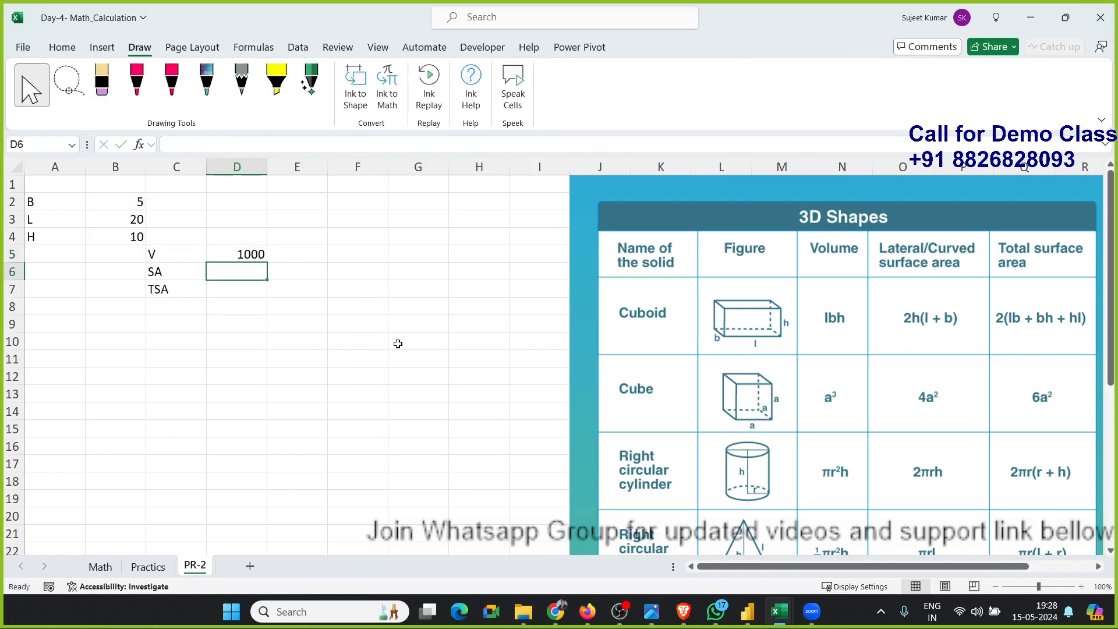
Enter the lateral surface area formula =(2*B4)*(B3+B2) in D6.
type("=(")
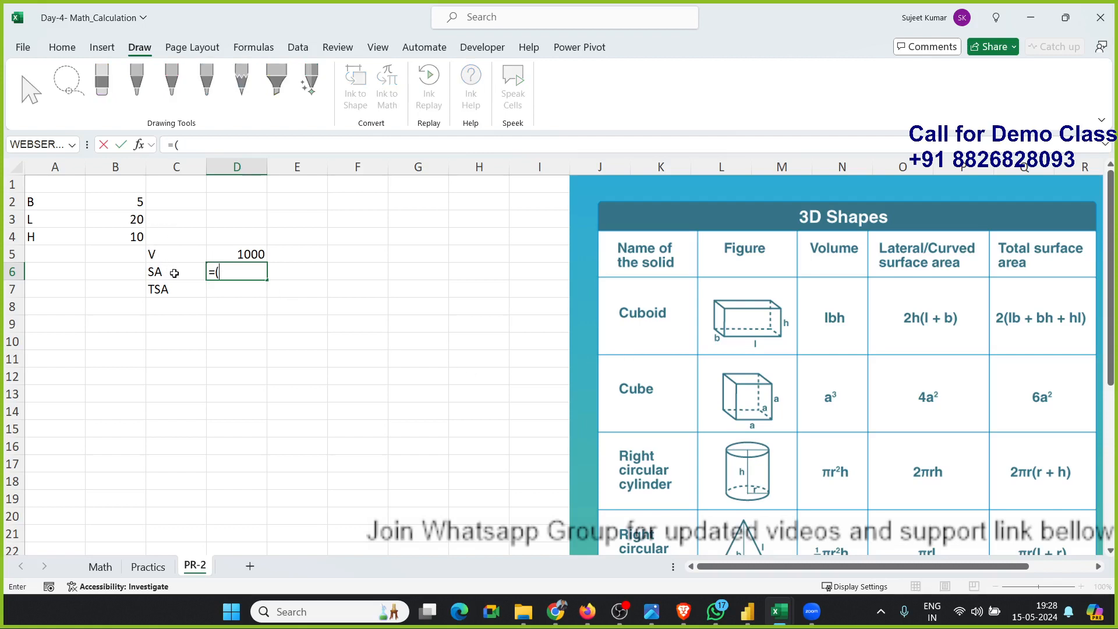
type("29")
left_click(142, 232)
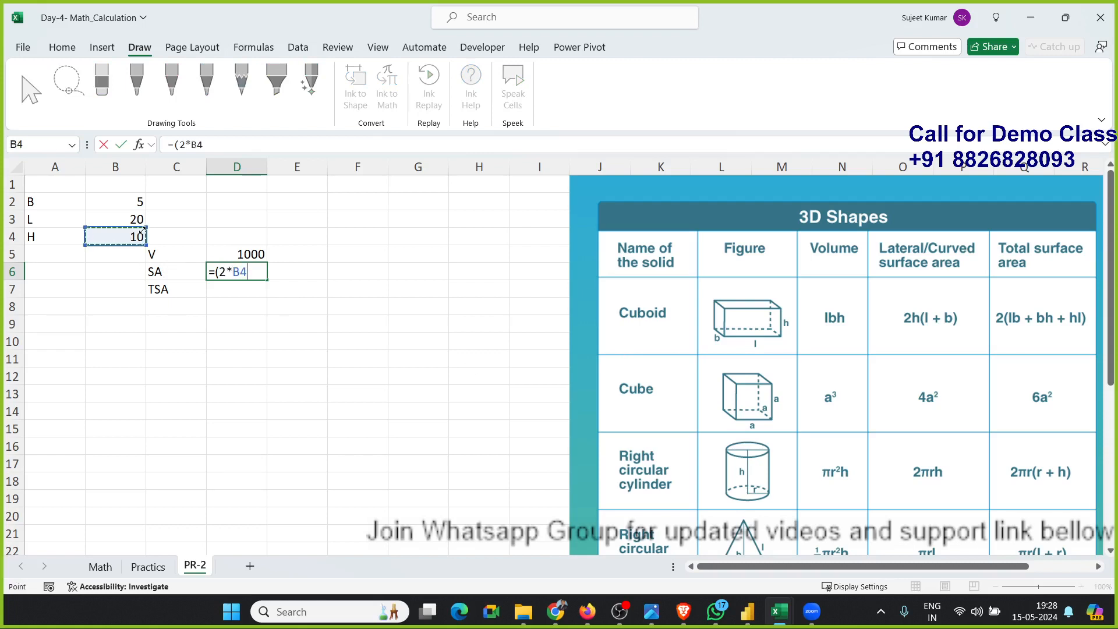
type(")*(")
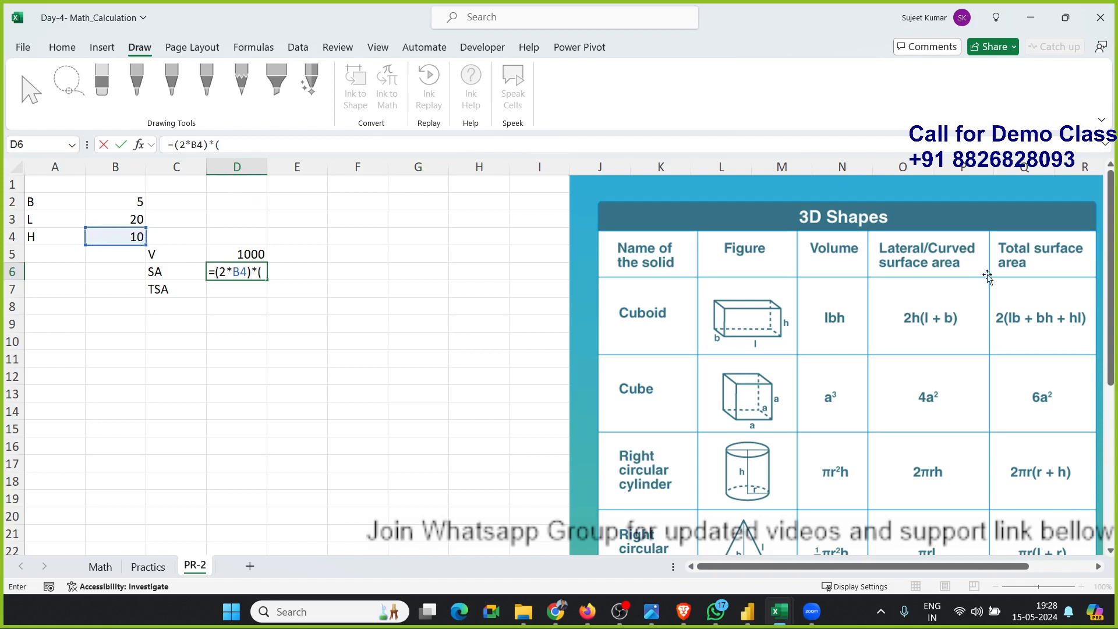
left_click(138, 219)
type("+")
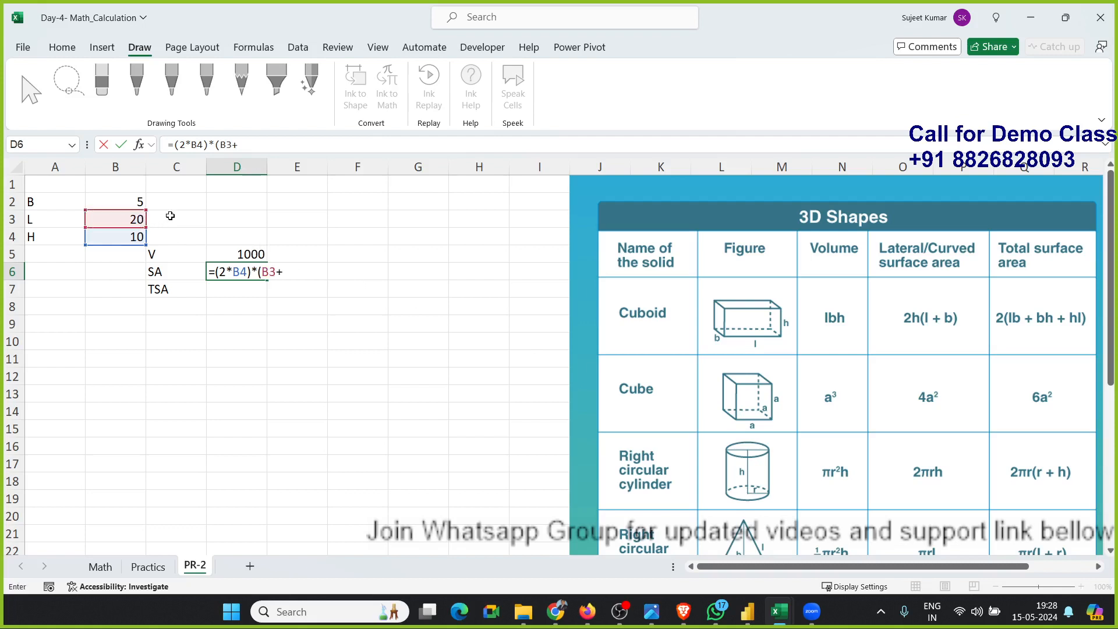
left_click(142, 202)
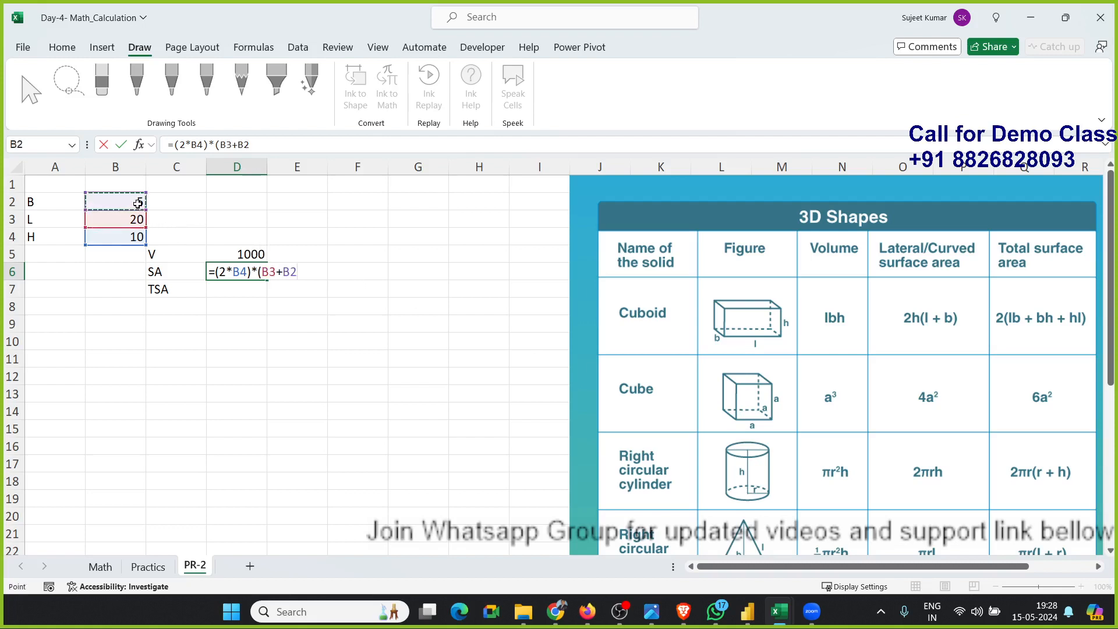
type(")")
key("Return")
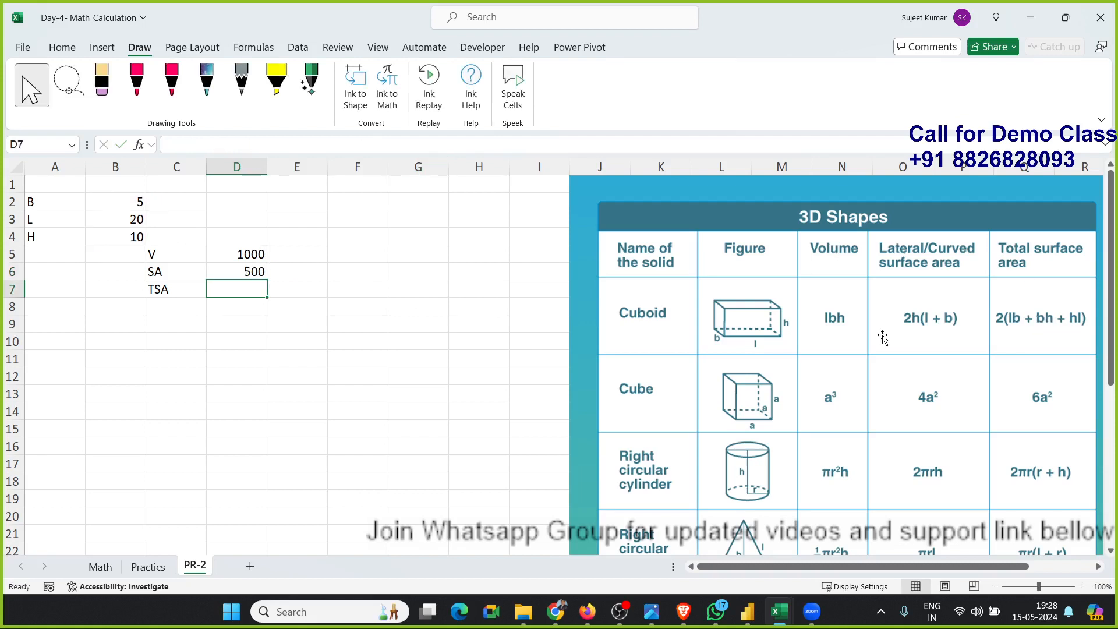
Enter the total surface area formula =2*((B3*B2)+(B2*B4)+(B4*B3)) in D7.
type("=")
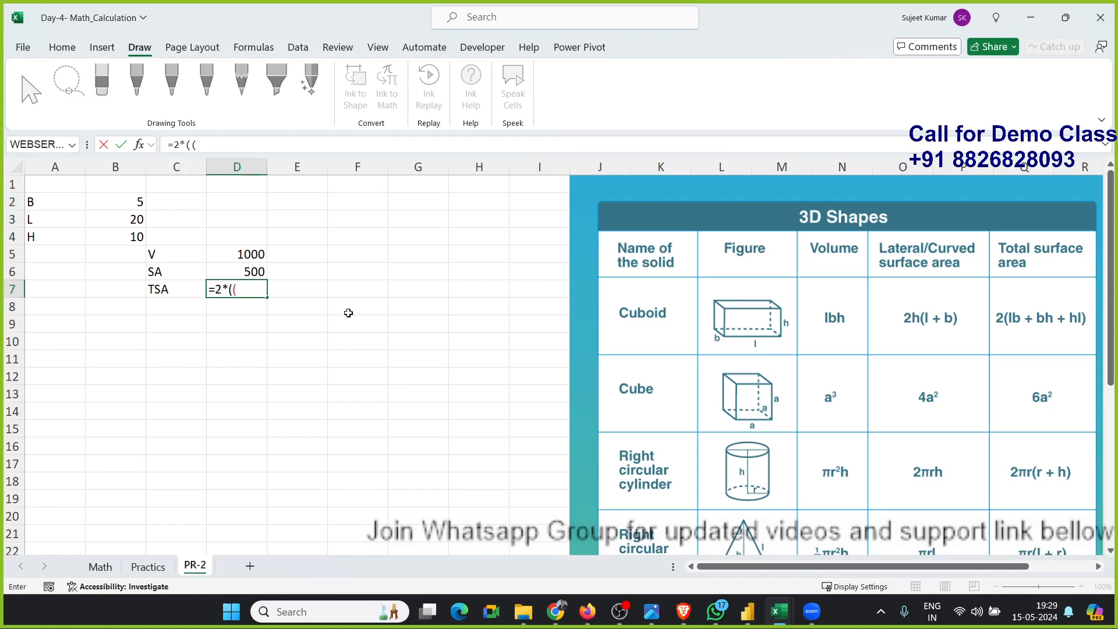
type("2*((")
left_click(134, 219)
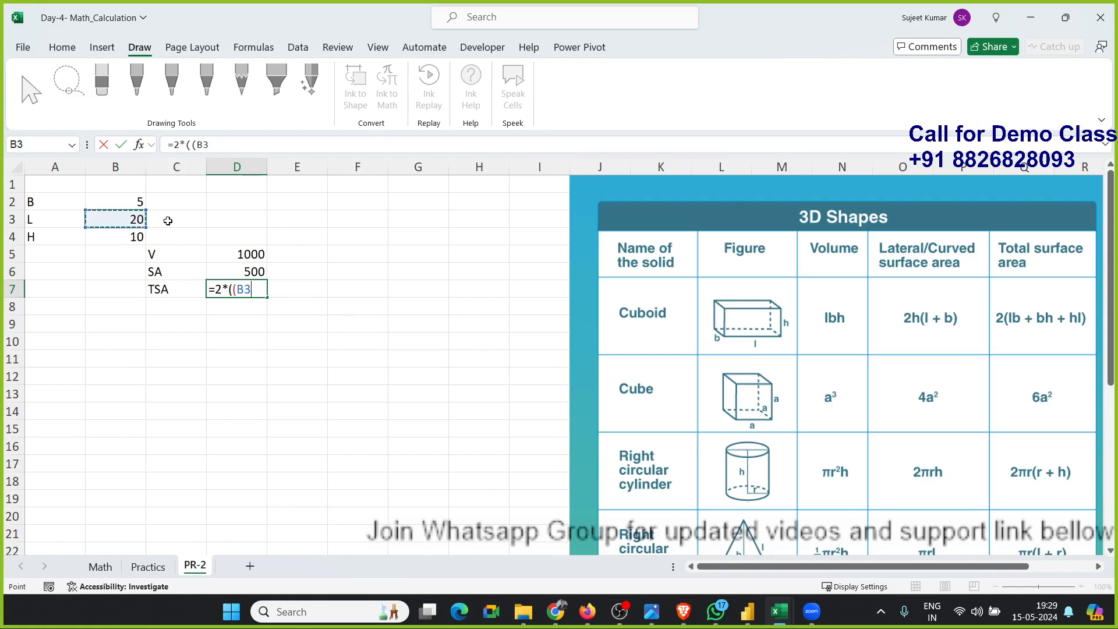
type("*")
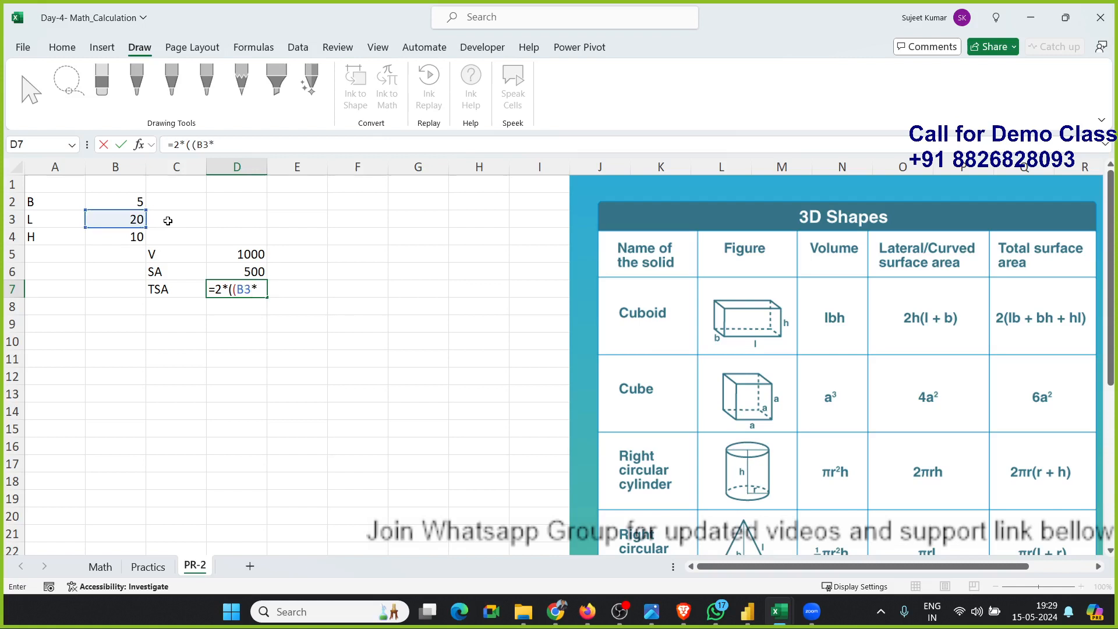
left_click(144, 202)
type(")")
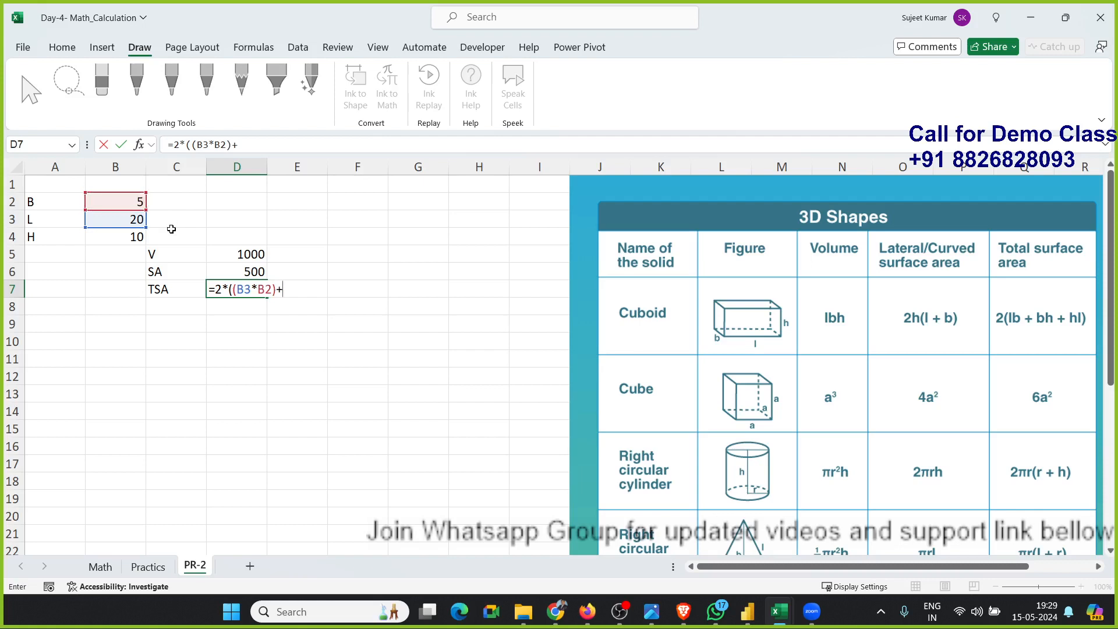
type("+(")
left_click(144, 204)
type("*")
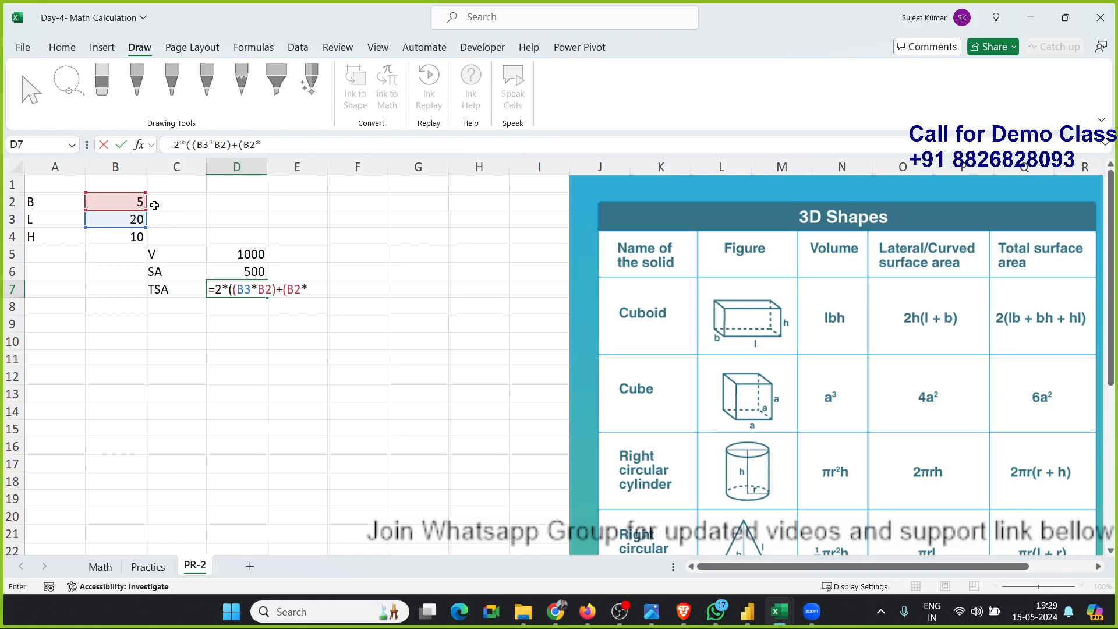
left_click(133, 235)
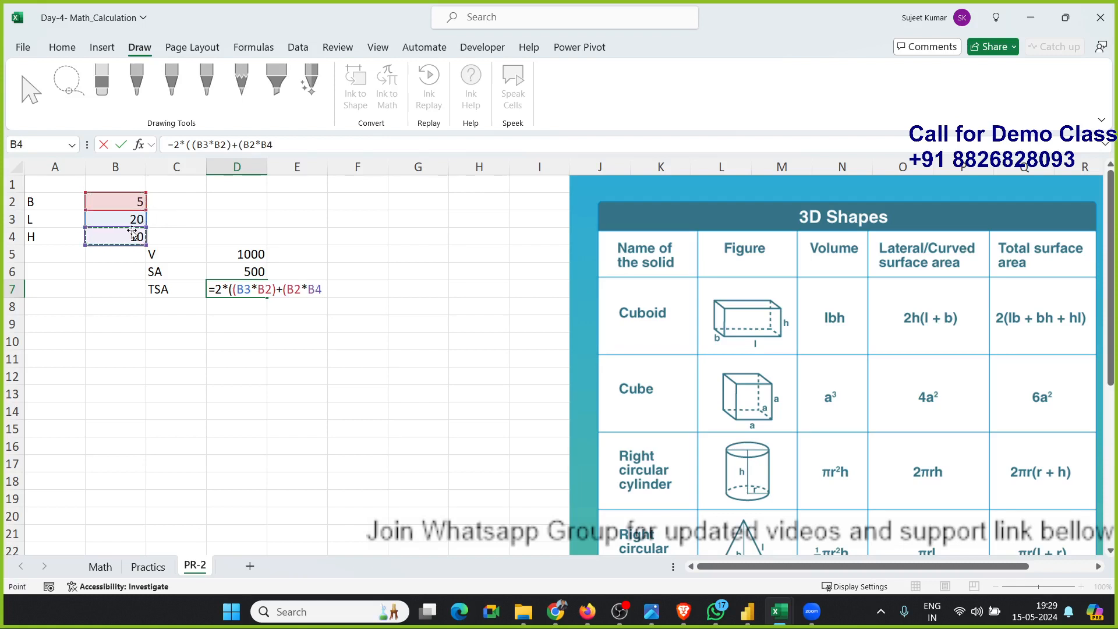
type(")+(")
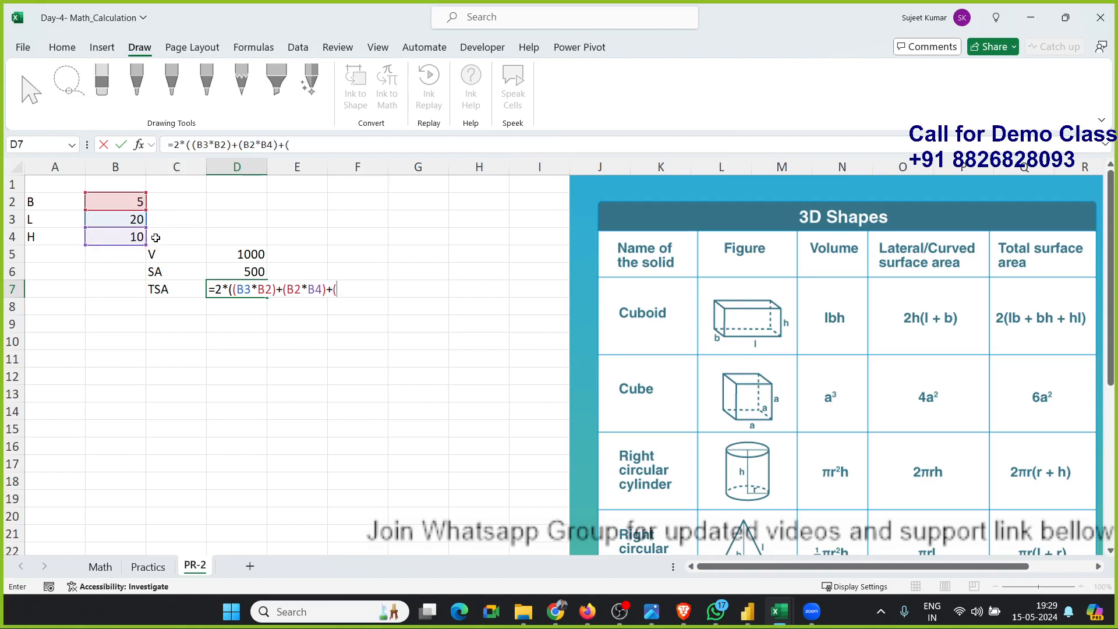
left_click(134, 236)
type("*")
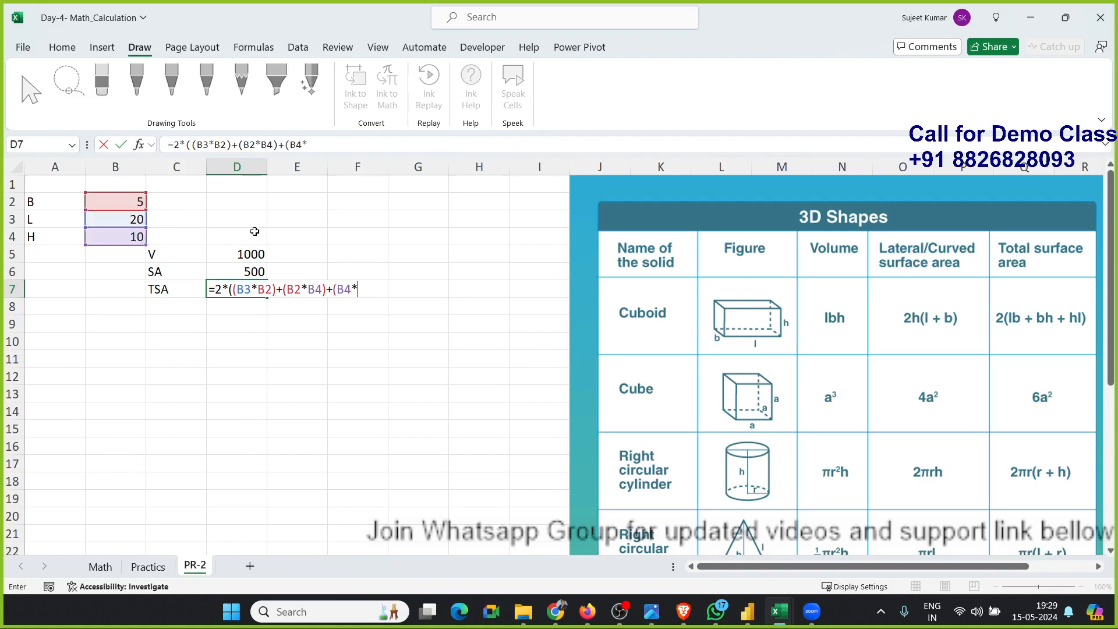
left_click(134, 219)
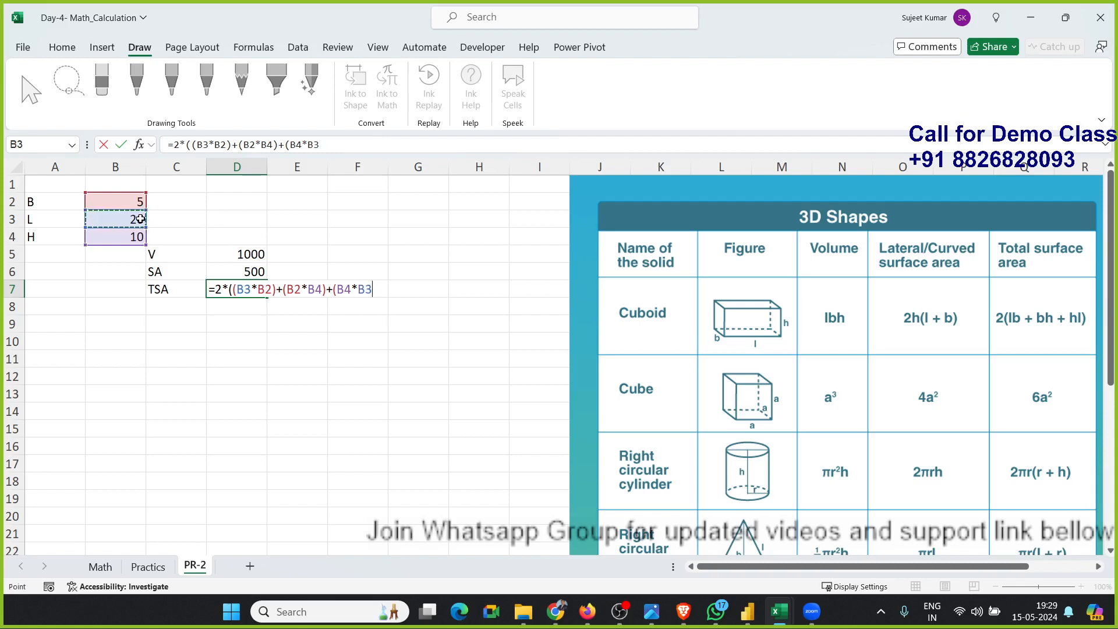
type(")")
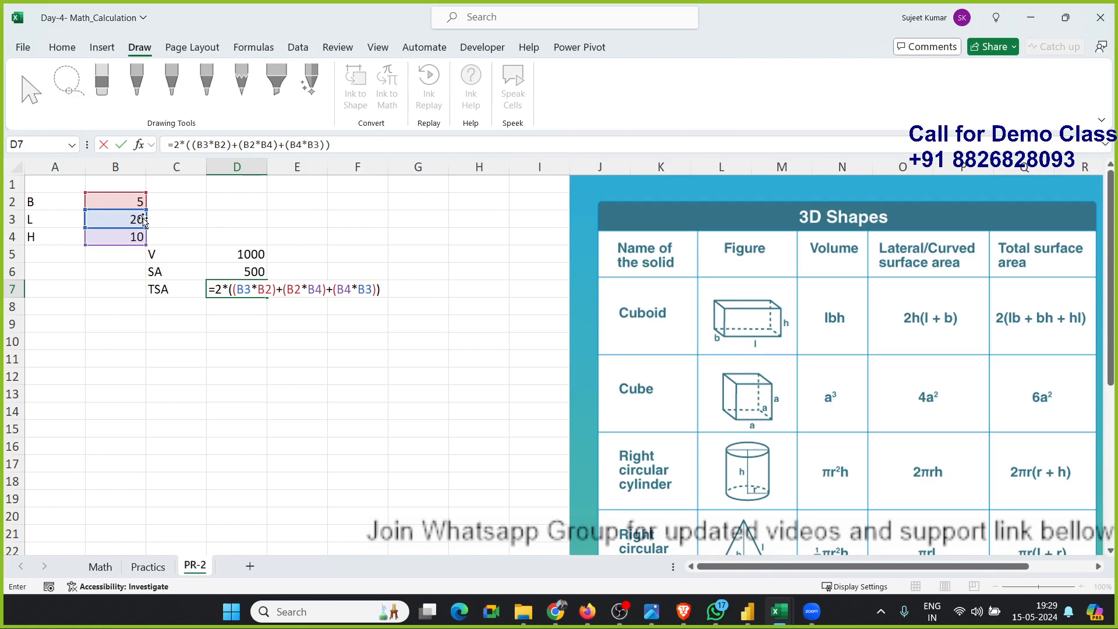
key("Return")
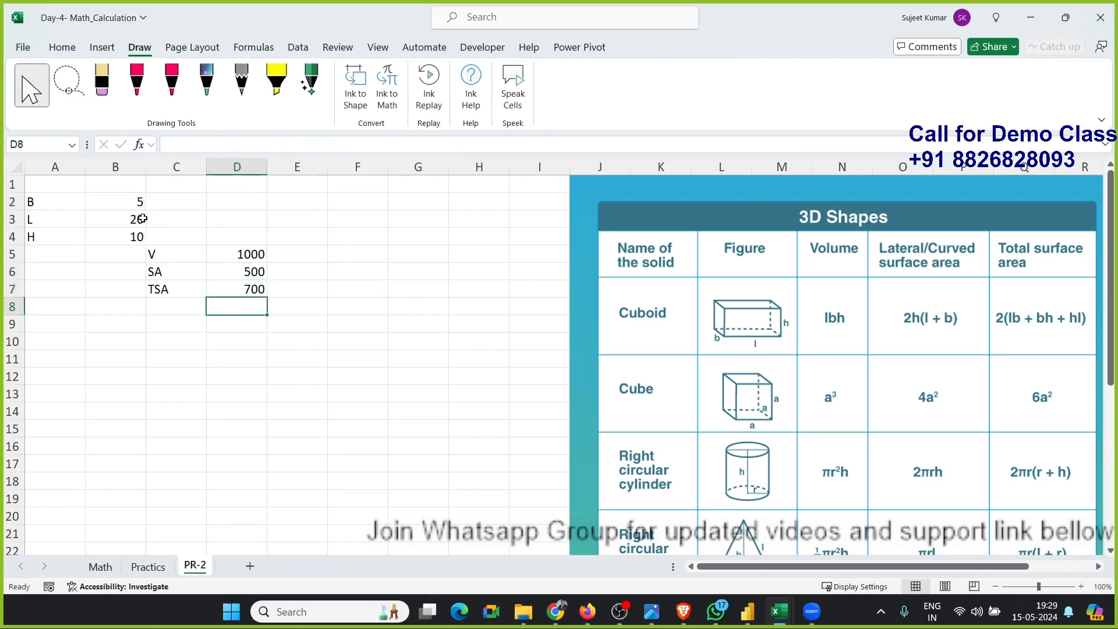